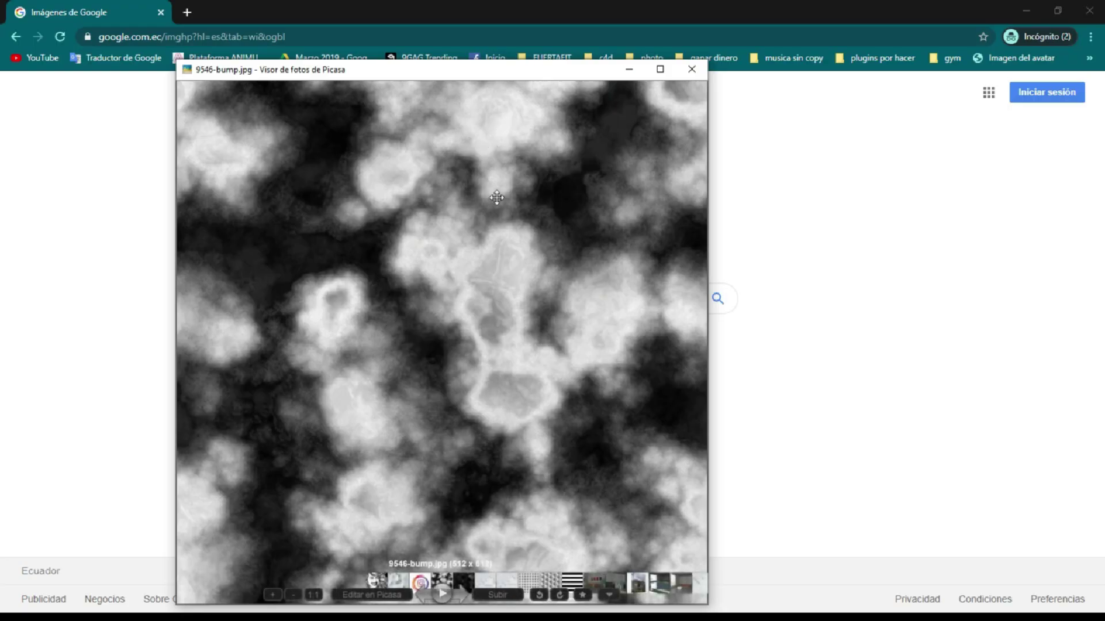
# - Close the Picasa preview of the 9546-bump.jpg texture to return to Google Images
pyautogui.press('Escape')
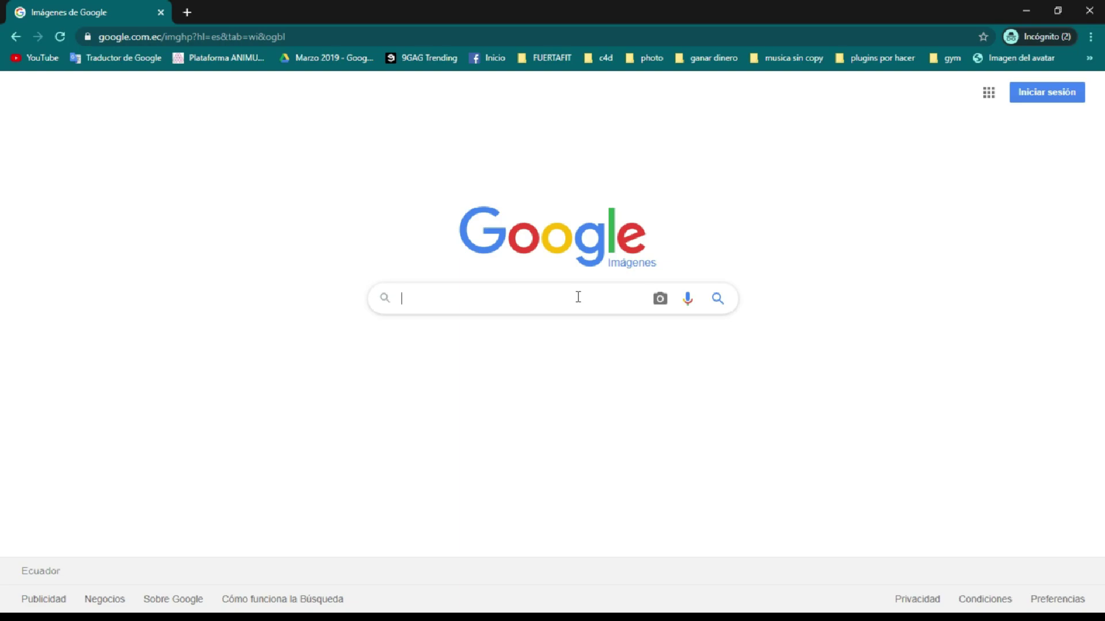
# - Search Google Images for 'bump map' and scroll through the results
pyautogui.write('bump map')
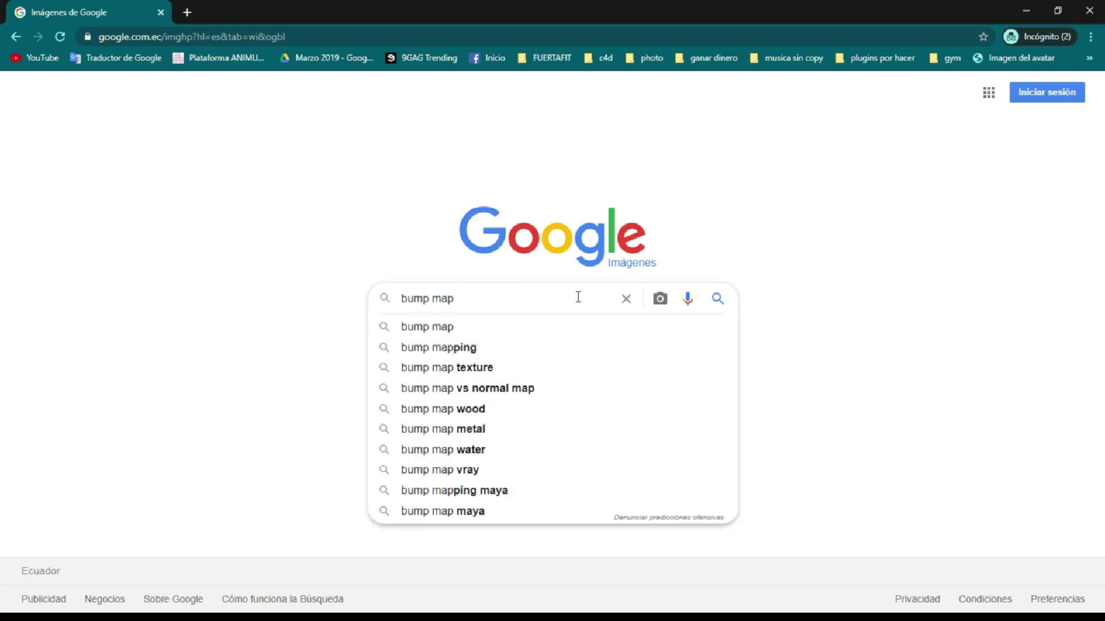
pyautogui.press('Return')
pyautogui.scroll(-5, 656, 193)
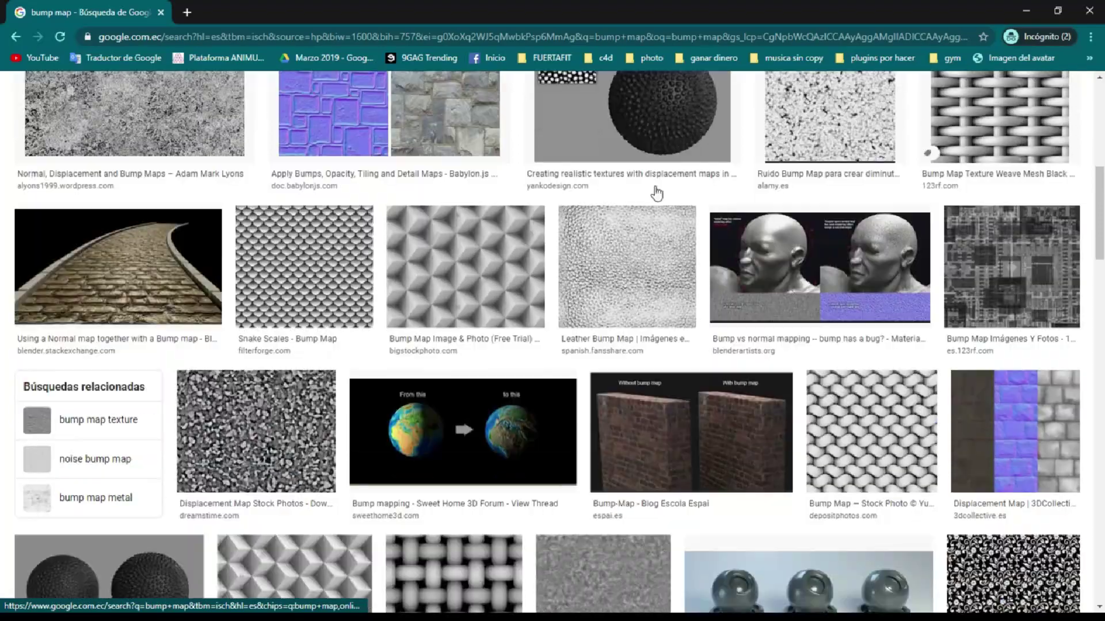
pyautogui.scroll(-5, 657, 193)
pyautogui.scroll(-3, 657, 193)
pyautogui.scroll(-6, 657, 193)
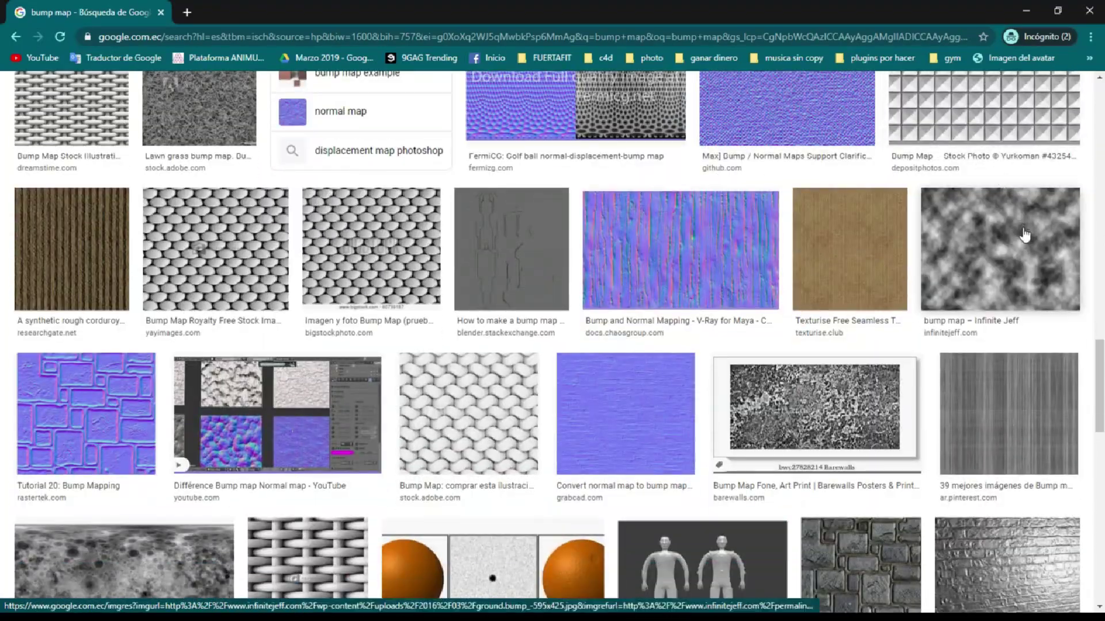
# - Preview a cloudy bump map, open similar images, and enlarge a dark cloudy one
pyautogui.click(990, 244)
pyautogui.scroll(-6, 921, 374)
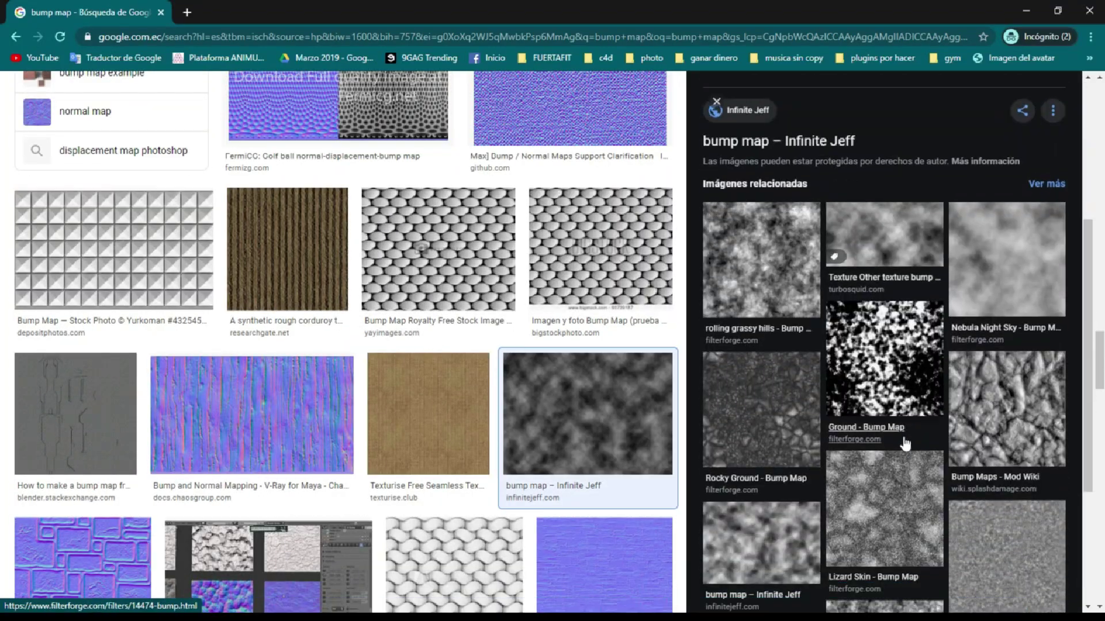
pyautogui.scroll(-4, 901, 427)
pyautogui.scroll(-5, 901, 427)
pyautogui.click(880, 574)
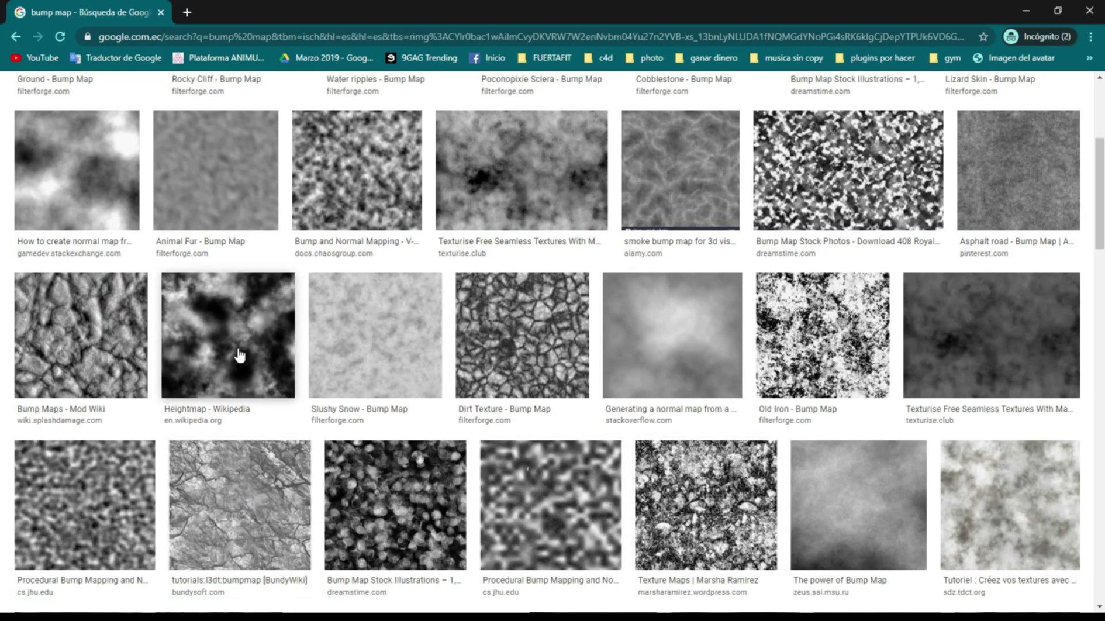
pyautogui.click(238, 348)
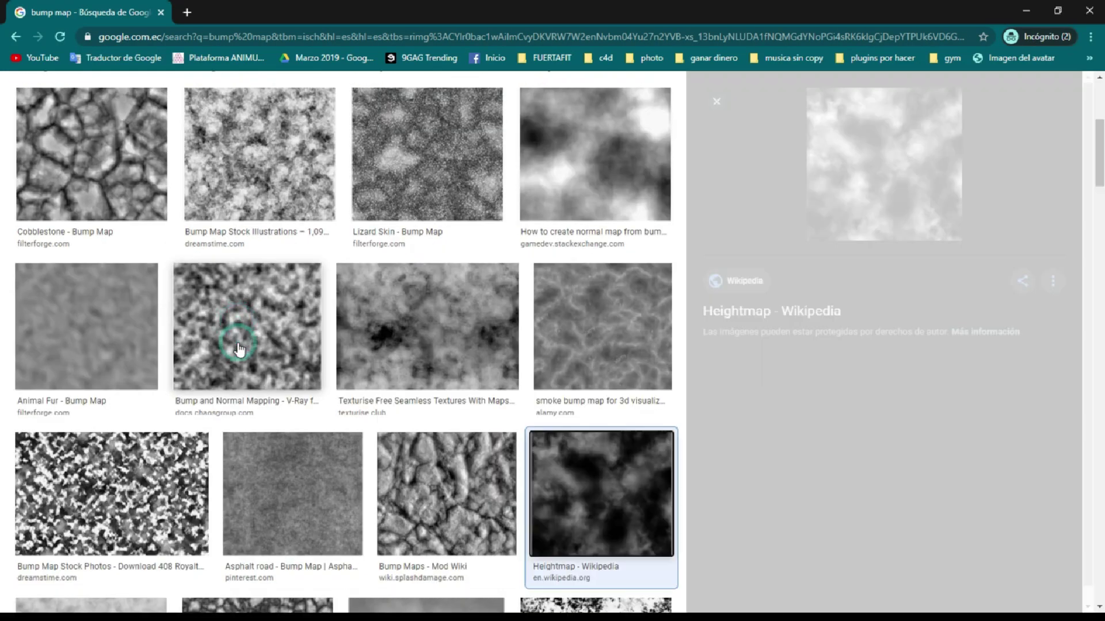
pyautogui.click(984, 447)
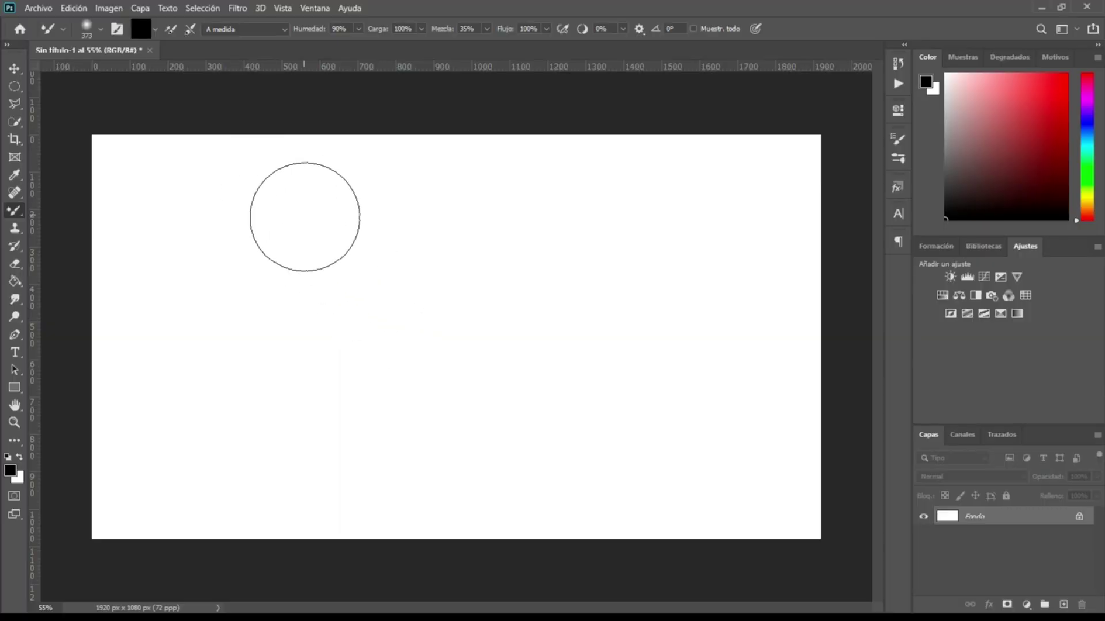
# - Choose the Óleos reales Kyle - 01 oil mixer brush from the brush presets
pyautogui.click(98, 33)
pyautogui.scroll(-2, 110, 211)
pyautogui.scroll(-2, 109, 211)
pyautogui.scroll(-2, 110, 210)
pyautogui.scroll(-2, 112, 207)
pyautogui.scroll(-2, 118, 195)
pyautogui.click(123, 190)
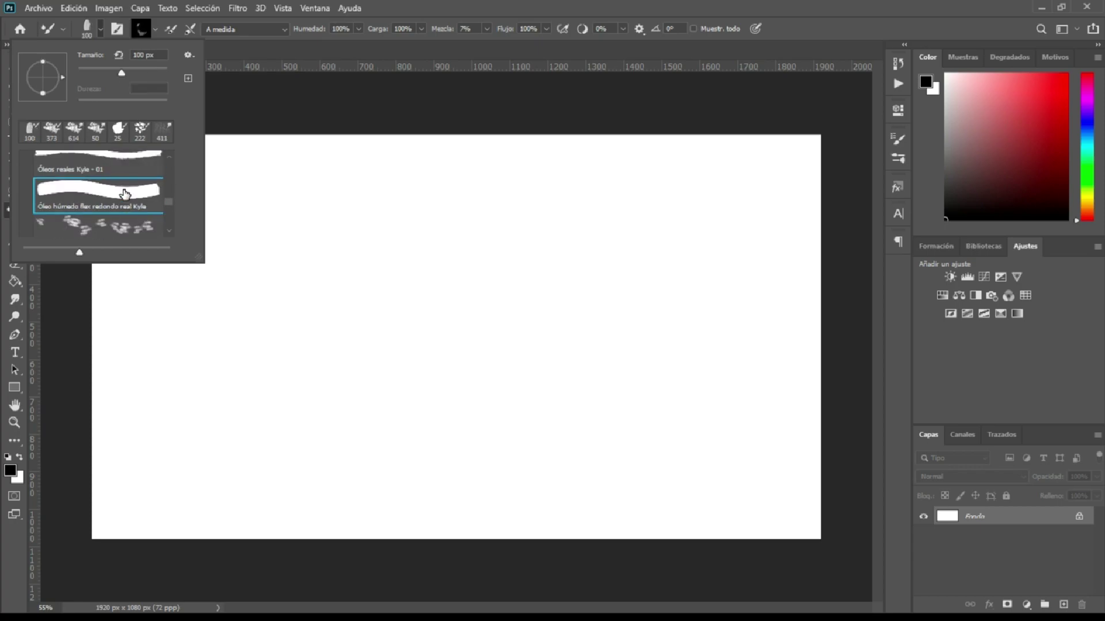
pyautogui.scroll(1, 122, 184)
pyautogui.click(113, 175)
# - Paint soft grey and dark blobs across the canvas with a 511 px brush
pyautogui.moveTo(358, 287)
pyautogui.mouseDown()
pyautogui.moveTo(339, 299)
pyautogui.moveTo(338, 264)
pyautogui.mouseUp()
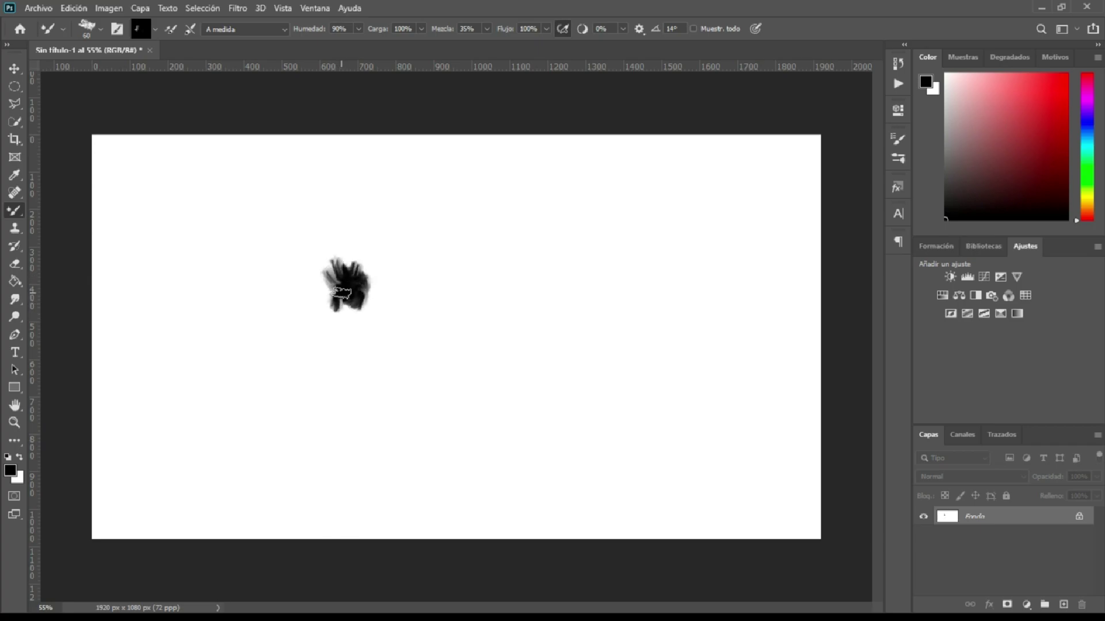
pyautogui.keyDown('alt'); pyautogui.moveTo(342, 293); pyautogui.dragTo(426, 297, button='right'); pyautogui.keyUp('alt')
pyautogui.click(346, 281)
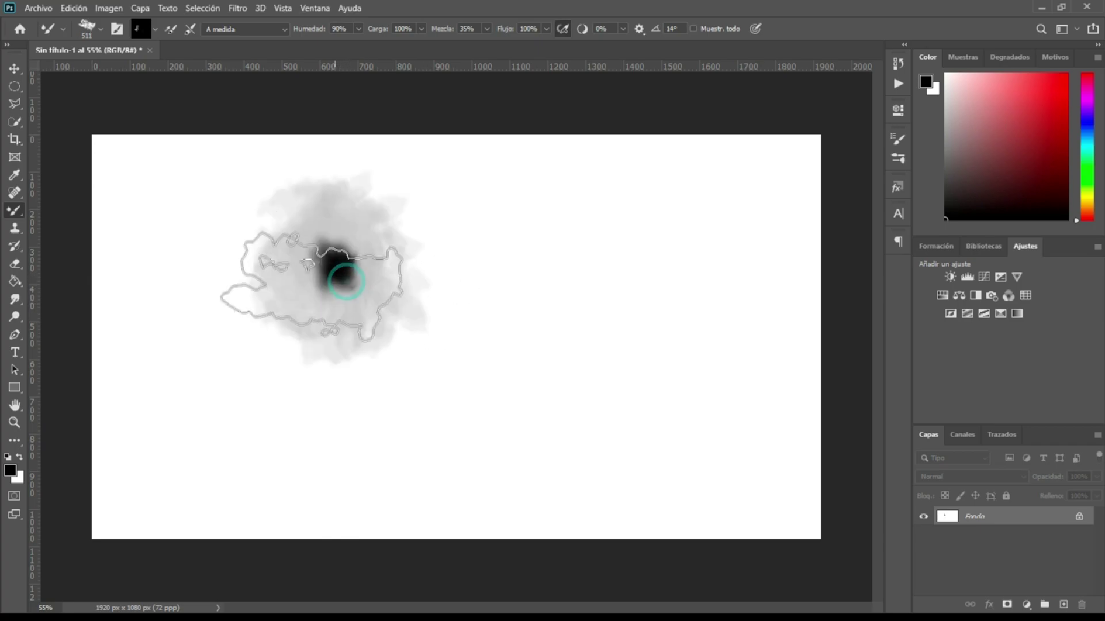
pyautogui.moveTo(345, 282); pyautogui.dragTo(337, 233)
pyautogui.moveTo(649, 229)
pyautogui.mouseDown()
pyautogui.moveTo(581, 228)
pyautogui.moveTo(552, 212)
pyautogui.moveTo(584, 422)
pyautogui.moveTo(575, 413)
pyautogui.mouseUp()
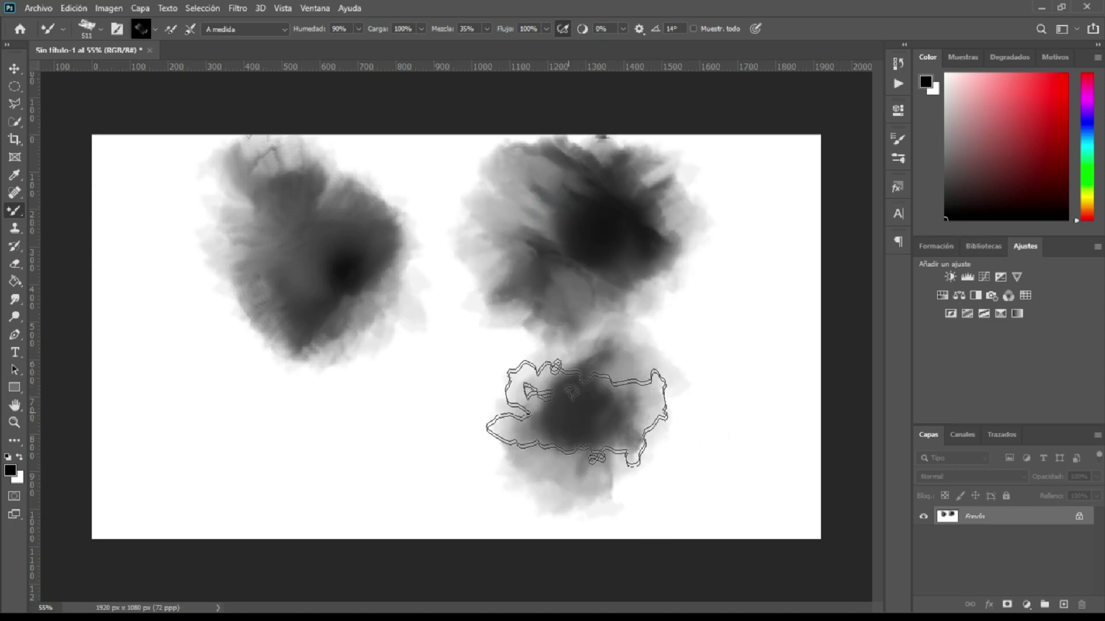
pyautogui.moveTo(242, 483); pyautogui.dragTo(254, 452)
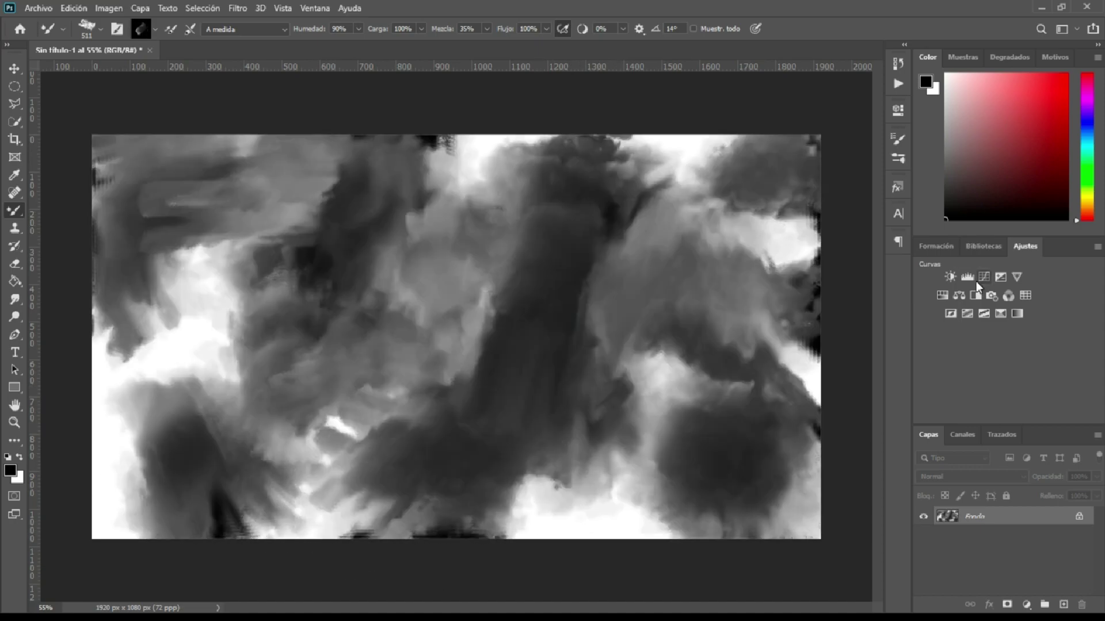
# - Add a Levels adjustment with midtones at 2,25, then select SketchUp's dome light
pyautogui.click(978, 277)
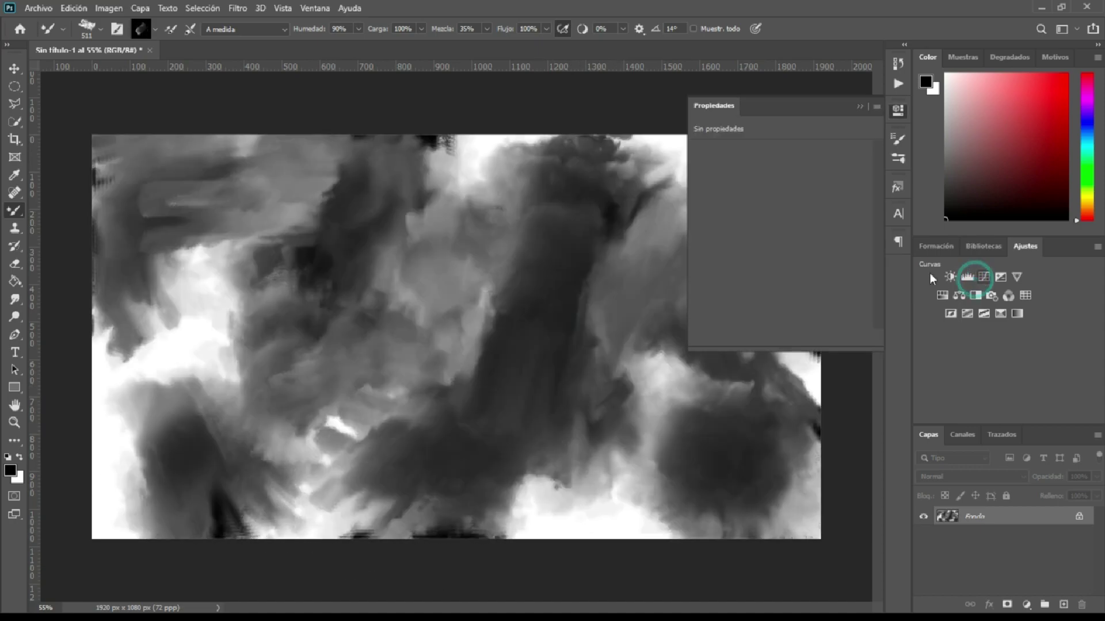
pyautogui.click(787, 320)
pyautogui.moveTo(790, 250)
pyautogui.mouseDown()
pyautogui.moveTo(723, 248)
pyautogui.moveTo(746, 248)
pyautogui.mouseUp()
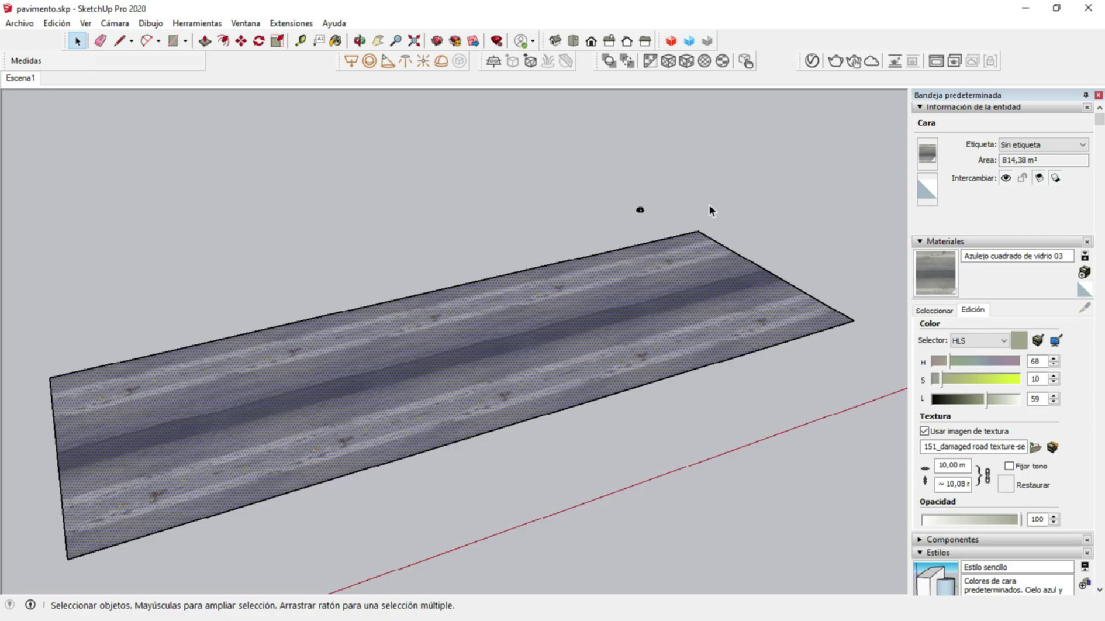
pyautogui.moveTo(709, 205)
pyautogui.mouseDown(button='middle')
pyautogui.moveTo(476, 422)
pyautogui.moveTo(719, 347)
pyautogui.moveTo(653, 412)
pyautogui.moveTo(597, 328)
pyautogui.moveTo(402, 330)
pyautogui.moveTo(569, 288)
pyautogui.moveTo(592, 227)
pyautogui.moveTo(355, 401)
pyautogui.moveTo(709, 286)
pyautogui.mouseUp(button='middle')
pyautogui.click(630, 237)
# - Start the V-Ray interactive render and open the Asset Editor
pyautogui.scroll(-3, 355, 402)
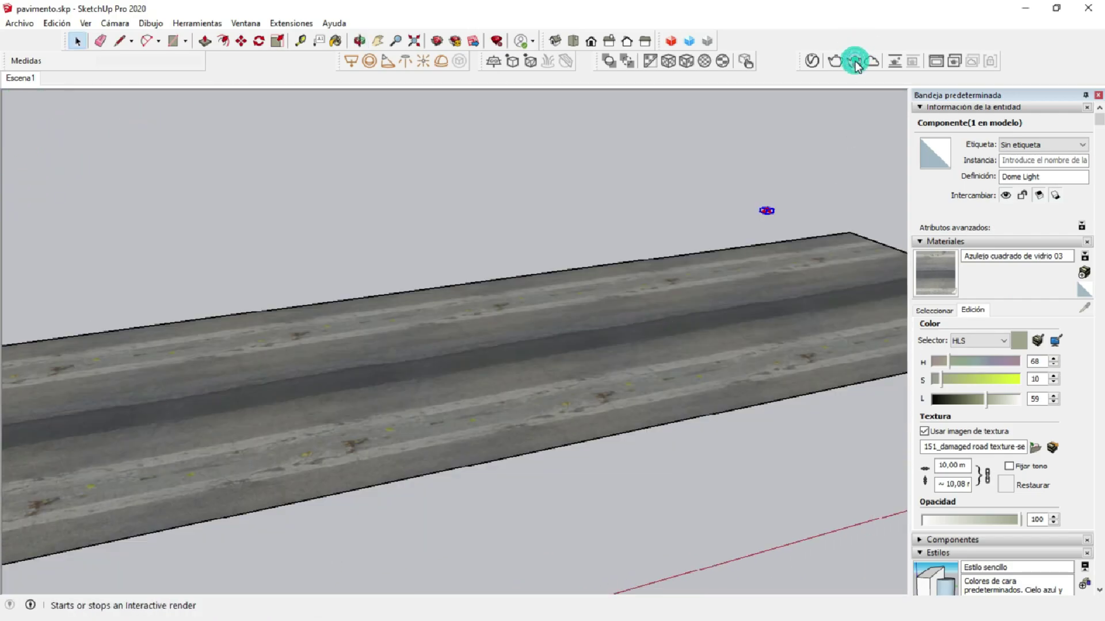
pyautogui.click(854, 60)
pyautogui.scroll(5, 764, 315)
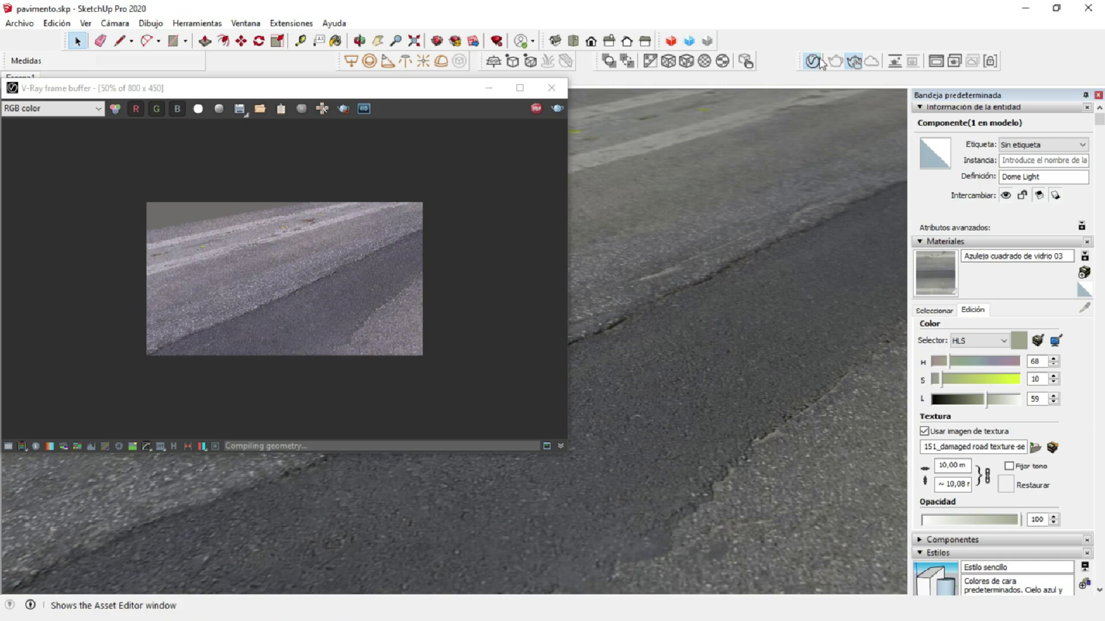
pyautogui.click(811, 60)
# - Set the Azulejo cuadrado de vidrio 03 road material's reflection colour to white
pyautogui.press('b')
pyautogui.click(1084, 307)
pyautogui.click(807, 301)
pyautogui.moveTo(512, 350); pyautogui.dragTo(760, 78)
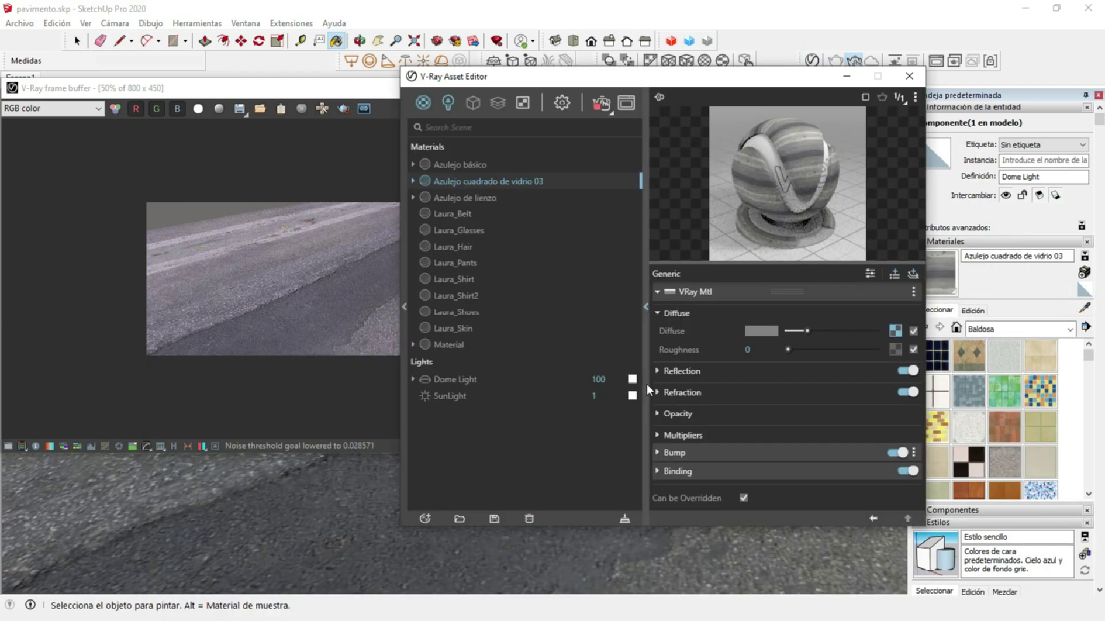
pyautogui.click(658, 371)
pyautogui.moveTo(787, 388); pyautogui.dragTo(871, 389)
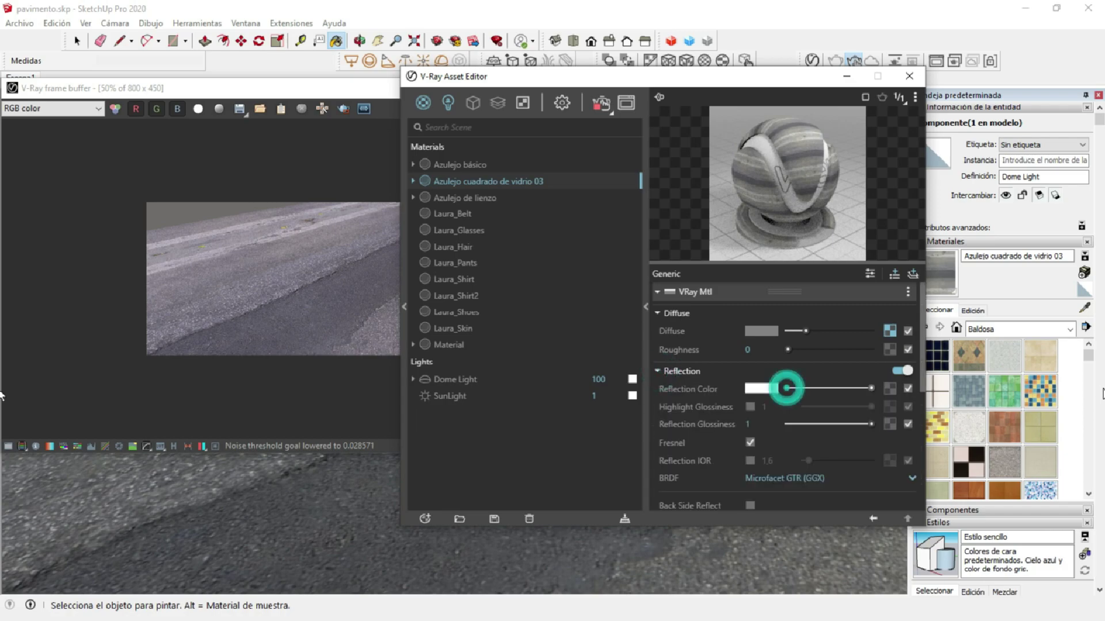
pyautogui.moveTo(251, 541)
pyautogui.mouseDown(button='middle')
pyautogui.moveTo(546, 477)
pyautogui.moveTo(695, 481)
pyautogui.moveTo(192, 513)
pyautogui.mouseUp(button='middle')
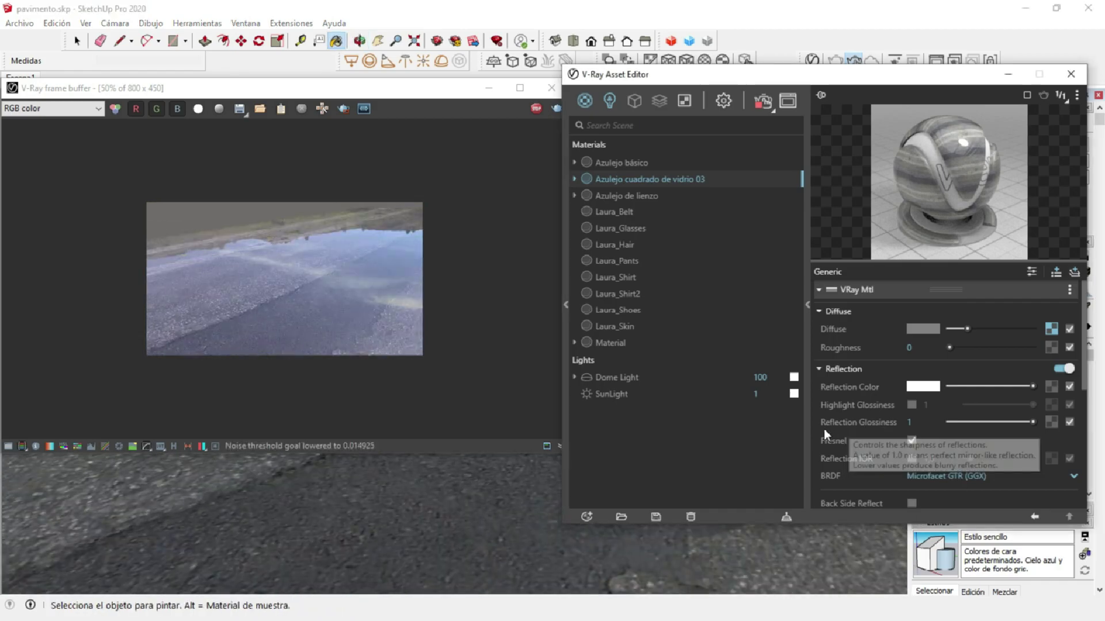
pyautogui.click(1050, 426)
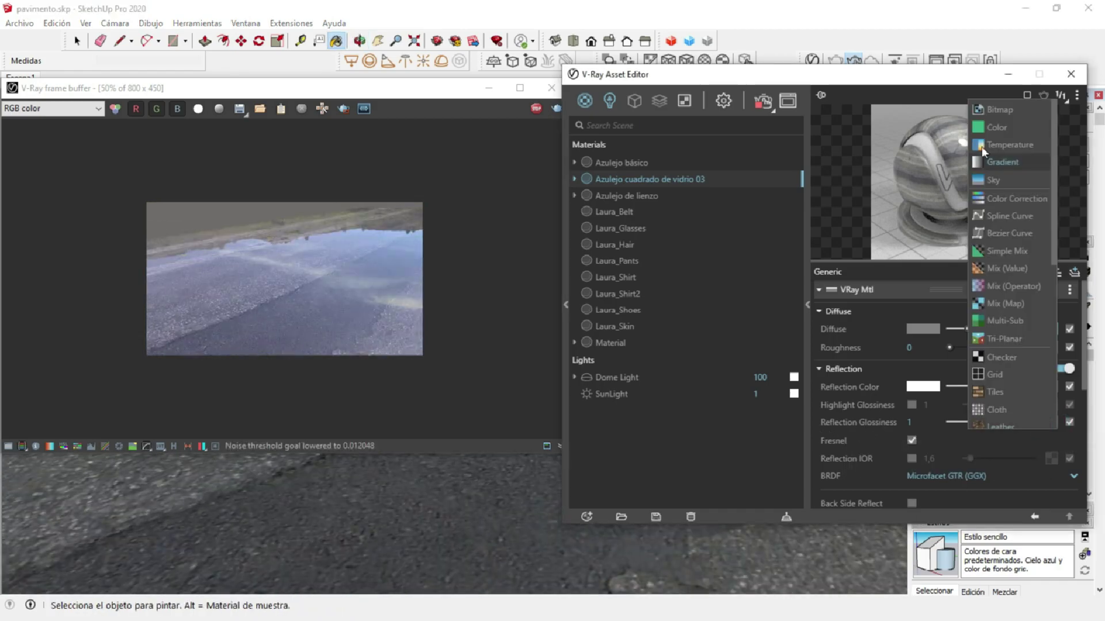
# - Load 9546-bump.jpg from CURSO VRAY NEXT PRO as a Bitmap map and view the render at 100%
pyautogui.click(985, 108)
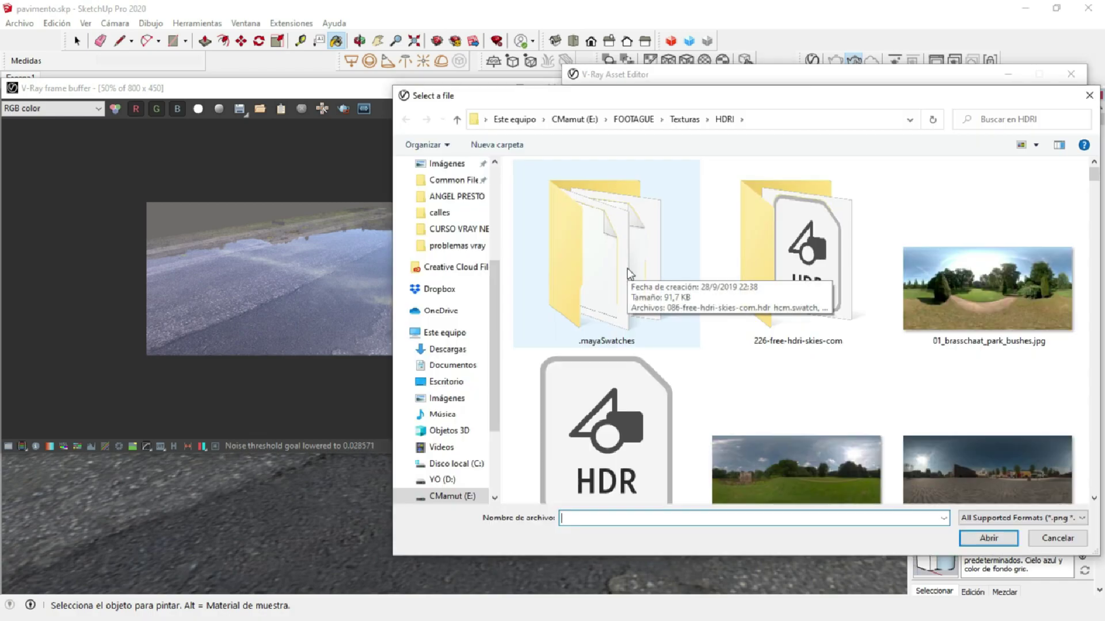
pyautogui.click(454, 229)
pyautogui.click(808, 305)
pyautogui.click(982, 538)
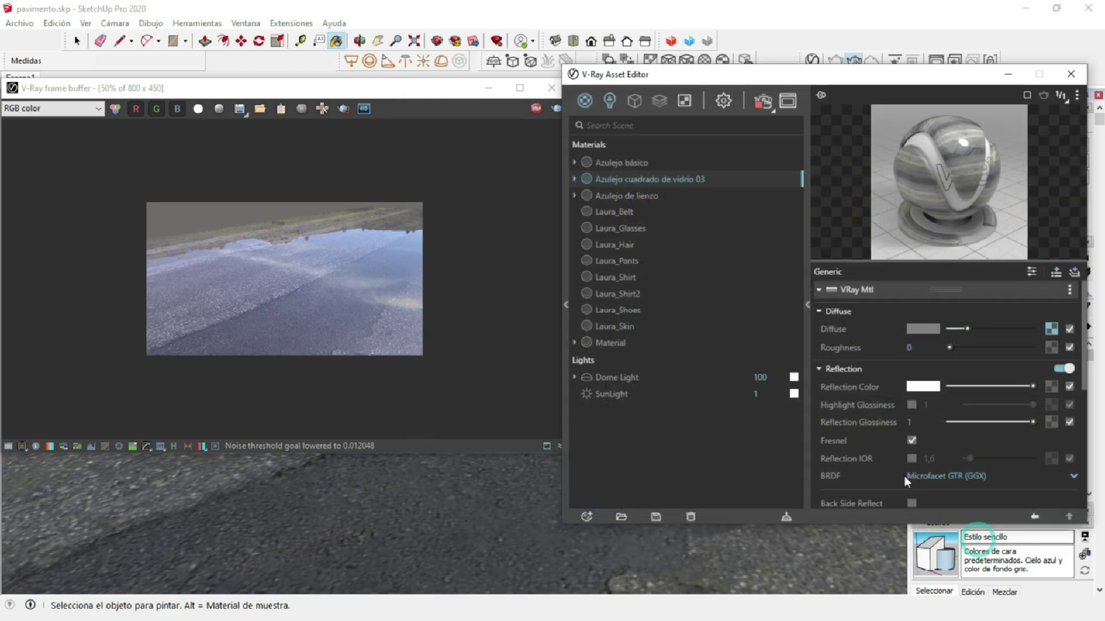
pyautogui.moveTo(357, 486)
pyautogui.mouseDown(button='middle')
pyautogui.moveTo(326, 498)
pyautogui.moveTo(460, 512)
pyautogui.moveTo(258, 537)
pyautogui.moveTo(284, 548)
pyautogui.moveTo(588, 520)
pyautogui.mouseUp(button='middle')
pyautogui.press('b')
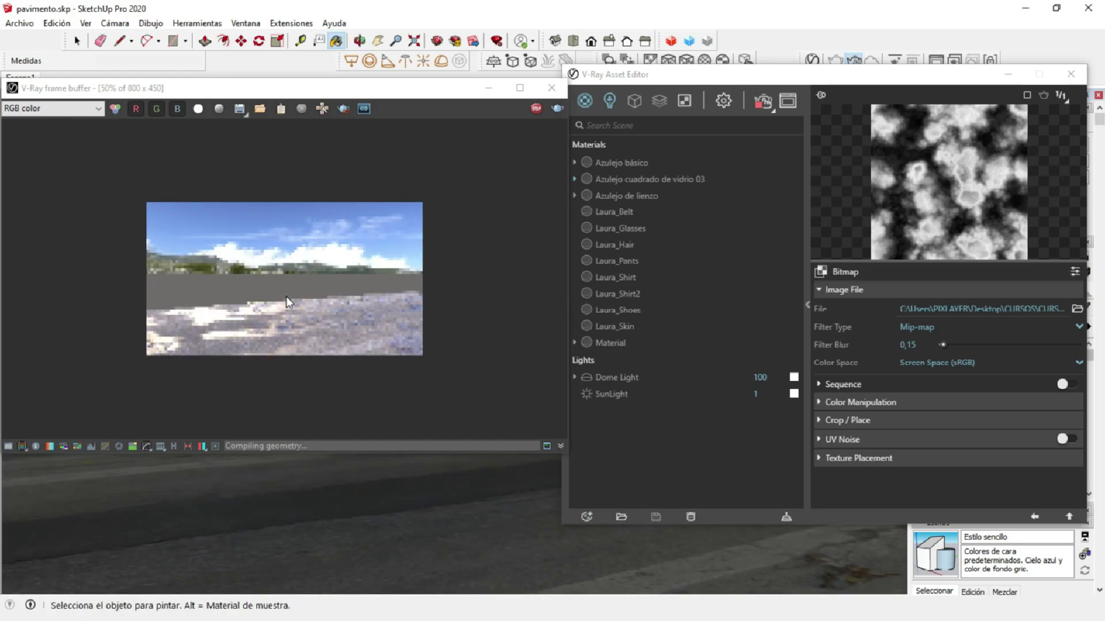
pyautogui.doubleClick(266, 286)
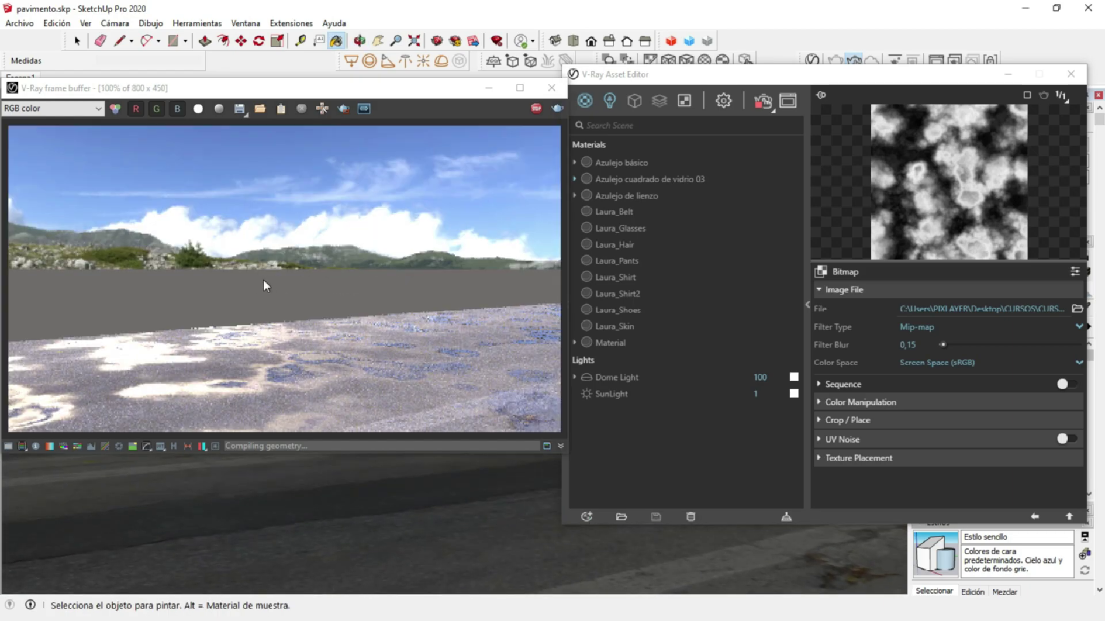
pyautogui.click(587, 240)
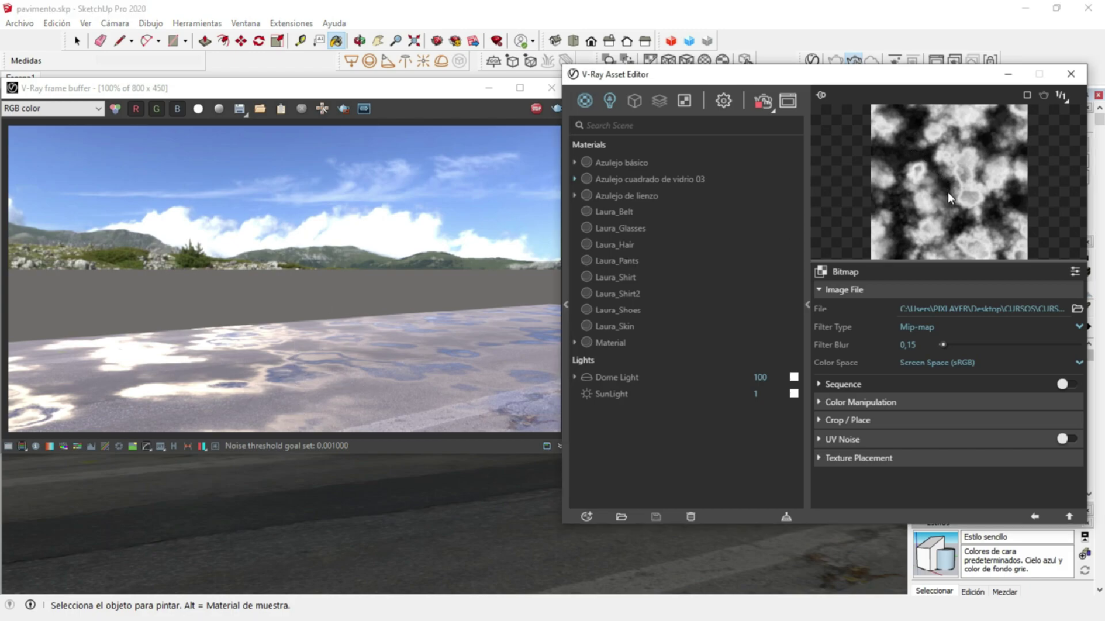
# - Set the bitmap's colour gain to white and colour offset to black
pyautogui.click(818, 404)
pyautogui.scroll(-1, 939, 415)
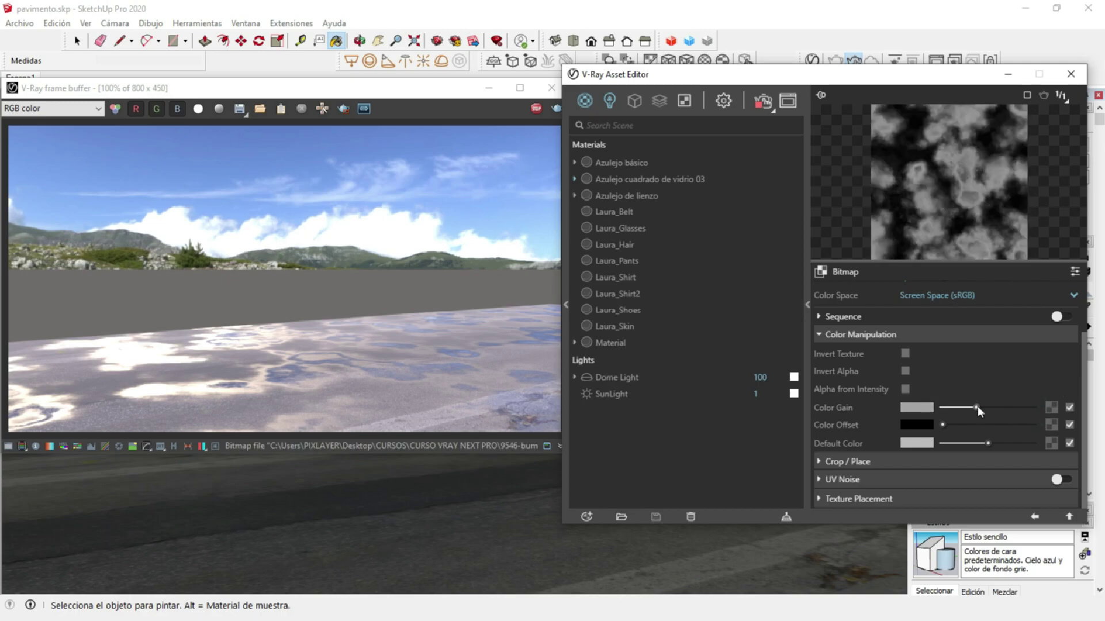
pyautogui.moveTo(976, 407); pyautogui.dragTo(1036, 406)
pyautogui.moveTo(957, 429)
pyautogui.mouseDown()
pyautogui.moveTo(979, 423)
pyautogui.moveTo(942, 425)
pyautogui.mouseUp()
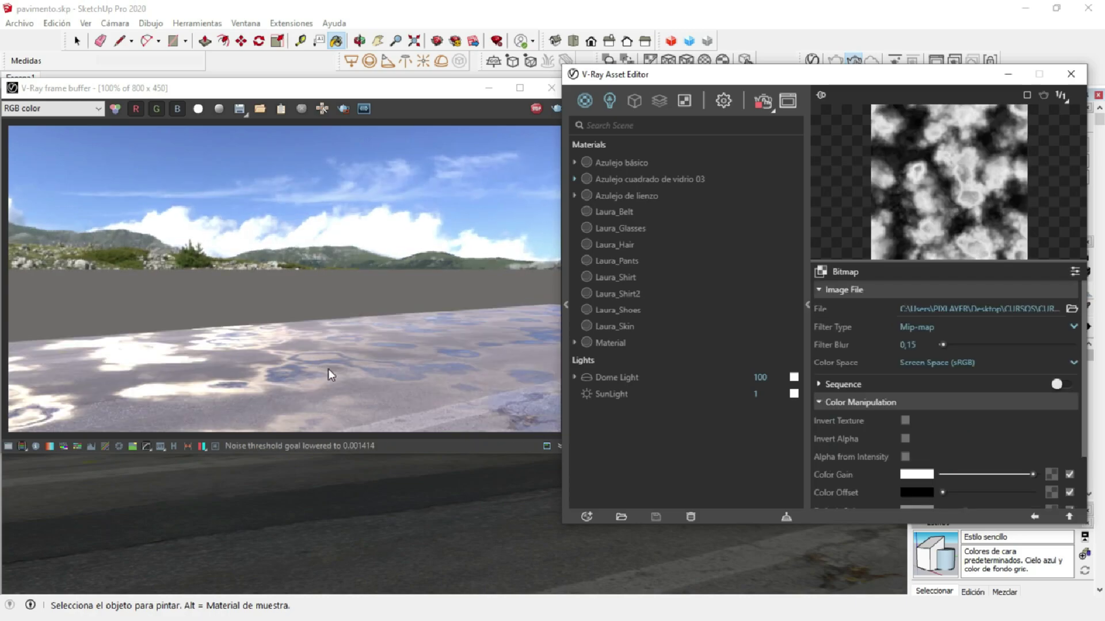
# - Set the bitmap's texture placement Repeat U and V to 0.5
pyautogui.scroll(-2, 847, 419)
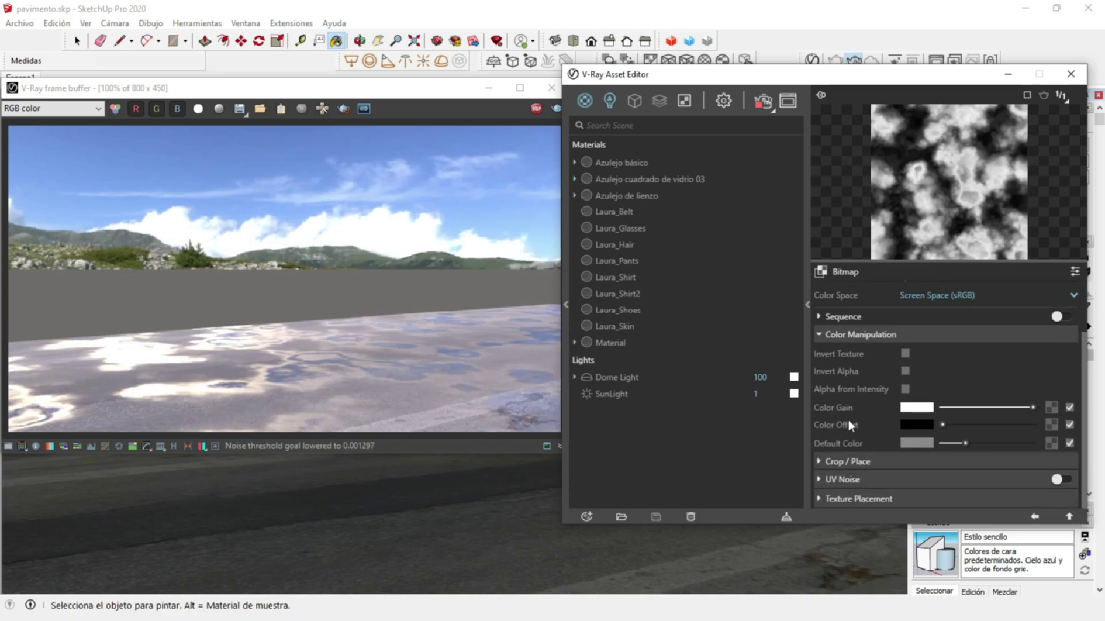
pyautogui.click(819, 499)
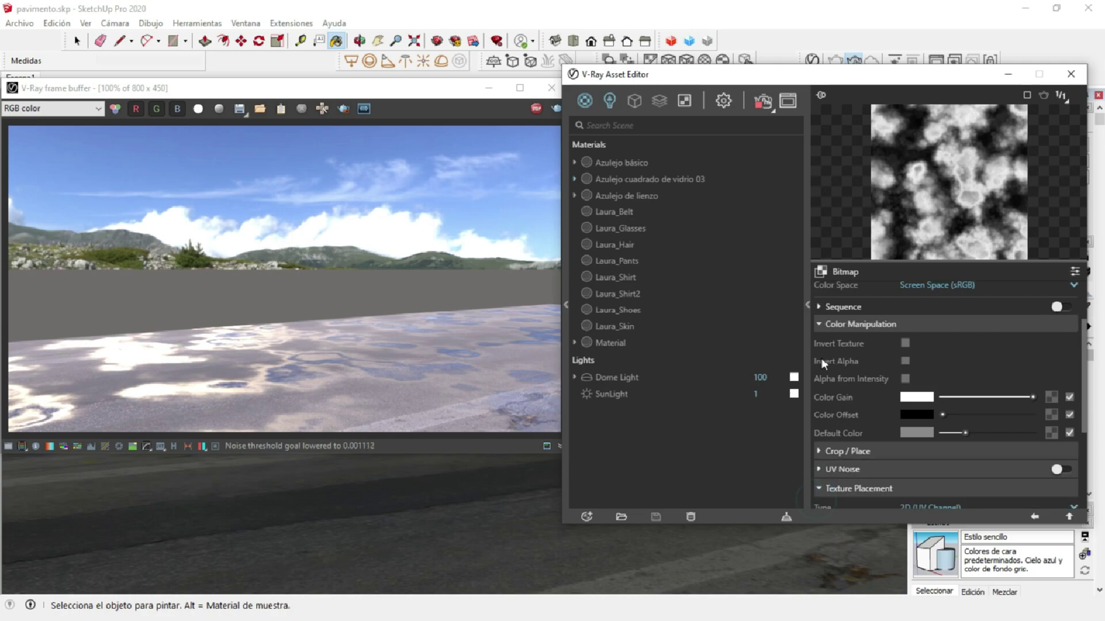
pyautogui.scroll(-5, 852, 455)
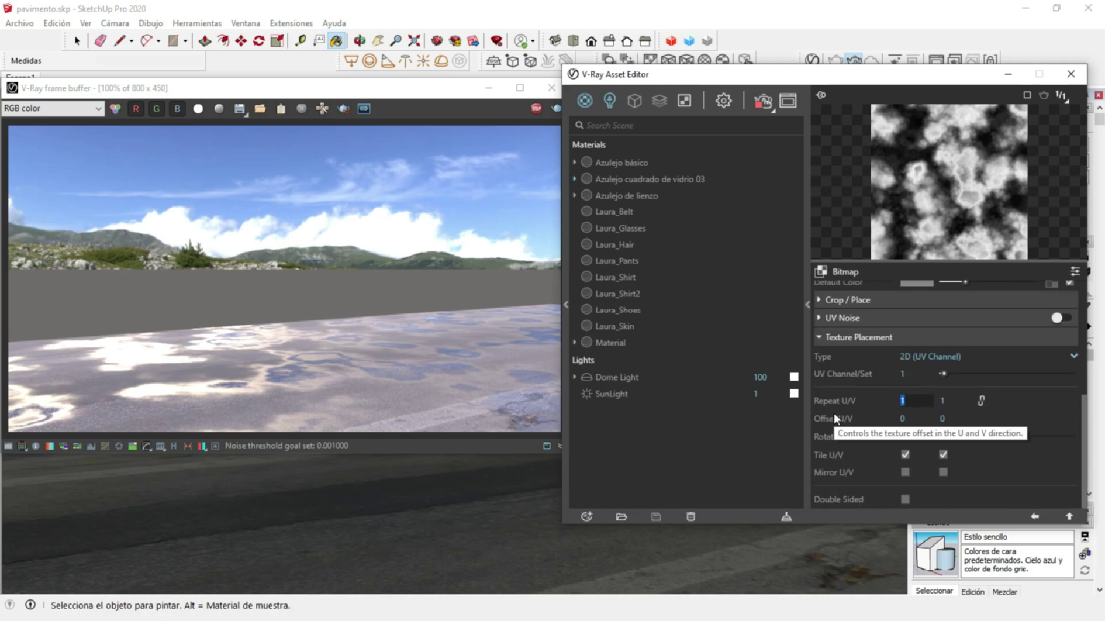
pyautogui.write('.5')
pyautogui.press('Return')
pyautogui.click(954, 406)
pyautogui.press('BackSpace')
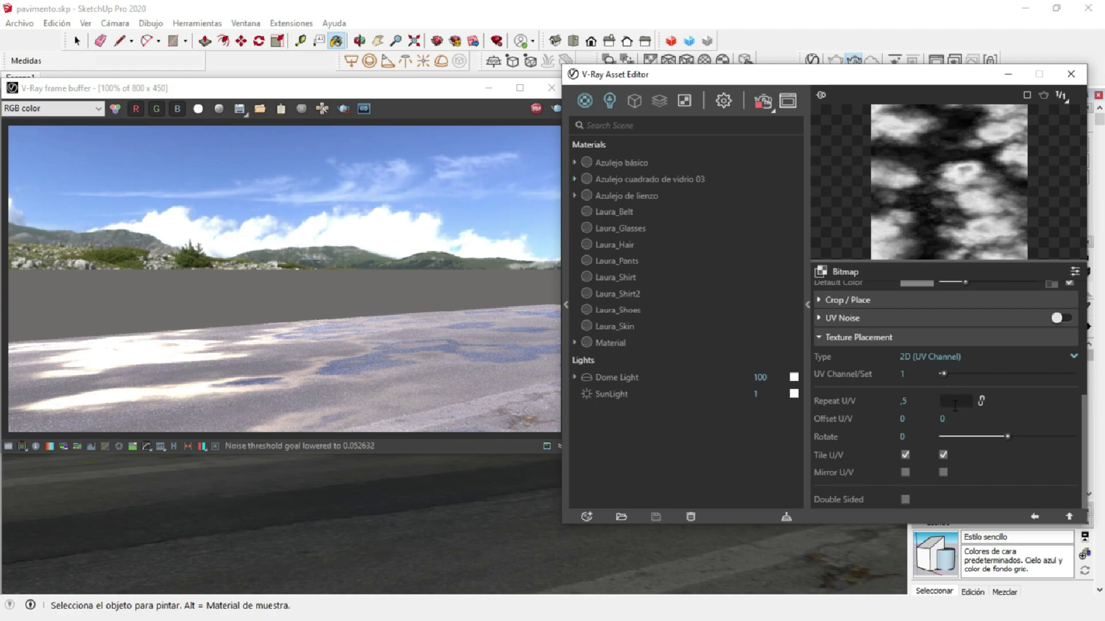
pyautogui.write(',5')
pyautogui.press('Return')
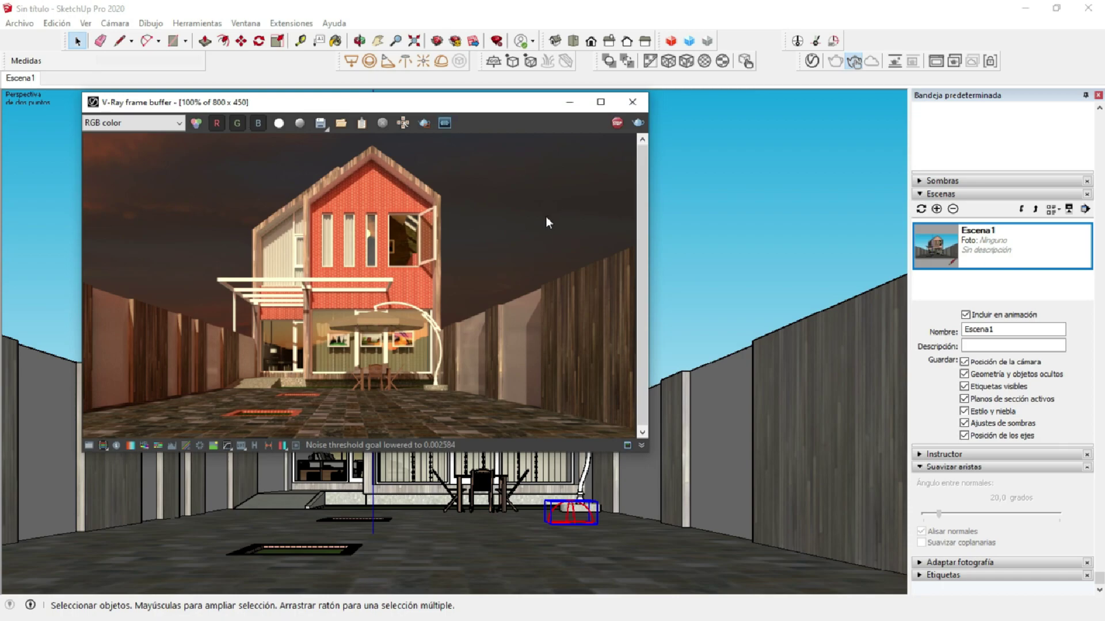
# - Select the Dome Light in the Asset Editor lights and expand its Options
pyautogui.click(445, 123)
pyautogui.click(805, 61)
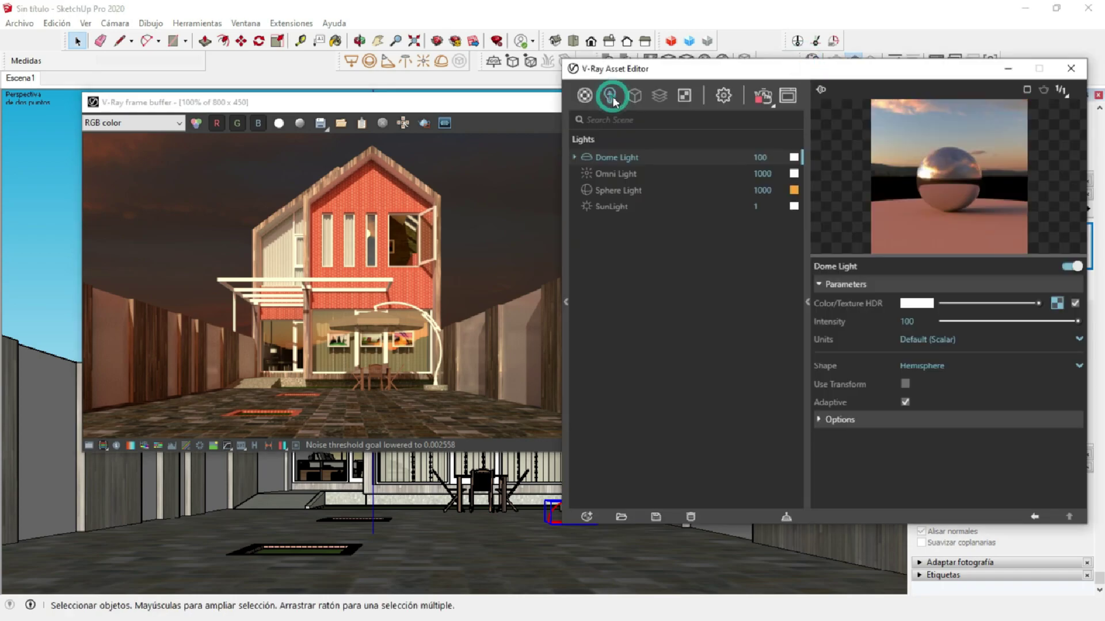
pyautogui.click(635, 161)
pyautogui.click(819, 423)
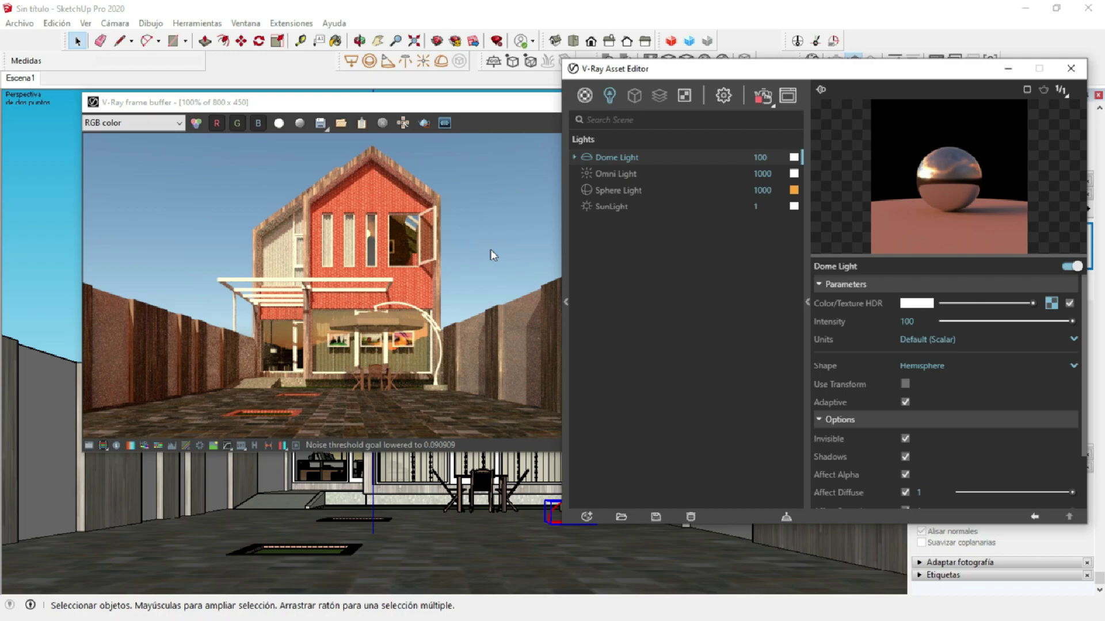
# - Render the house view and save it with PNG as the file type
pyautogui.scroll(-2, 943, 374)
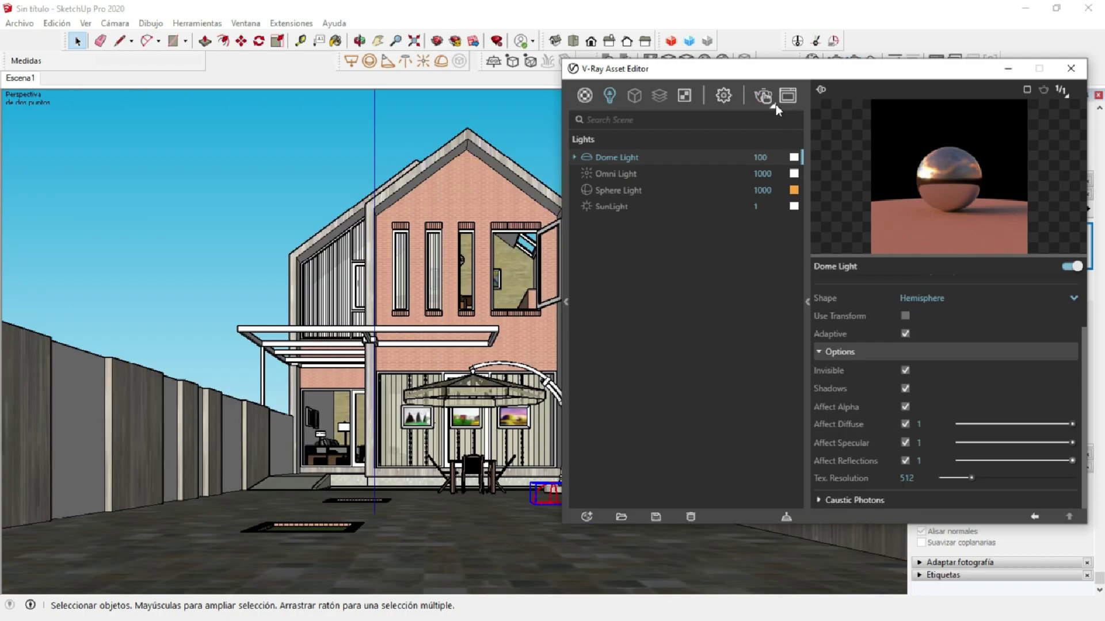
pyautogui.click(775, 105)
pyautogui.click(765, 127)
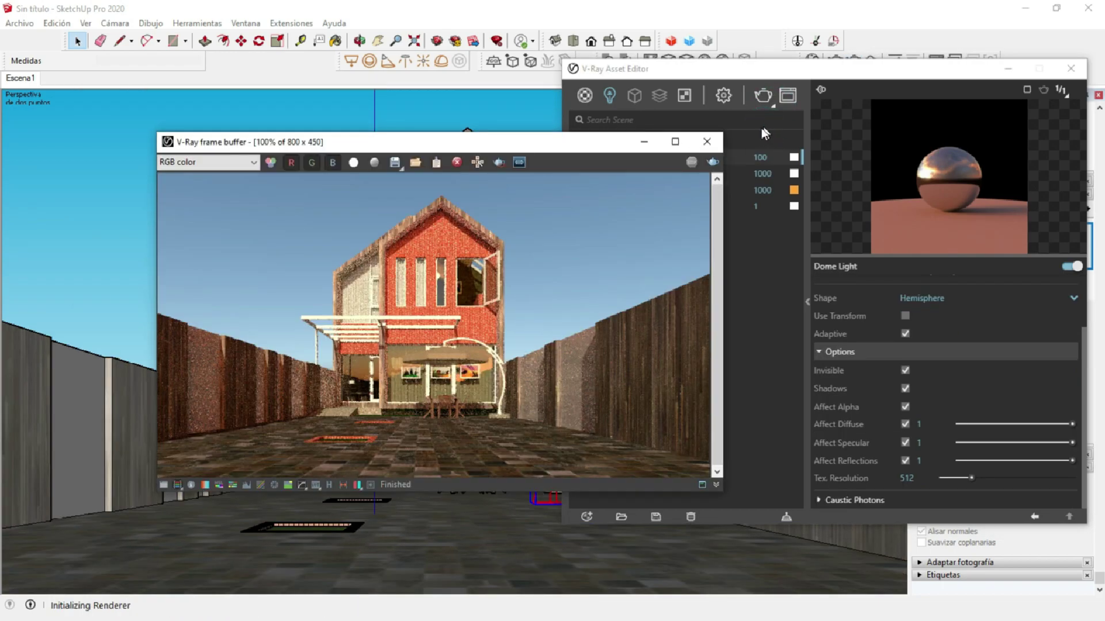
pyautogui.click(394, 162)
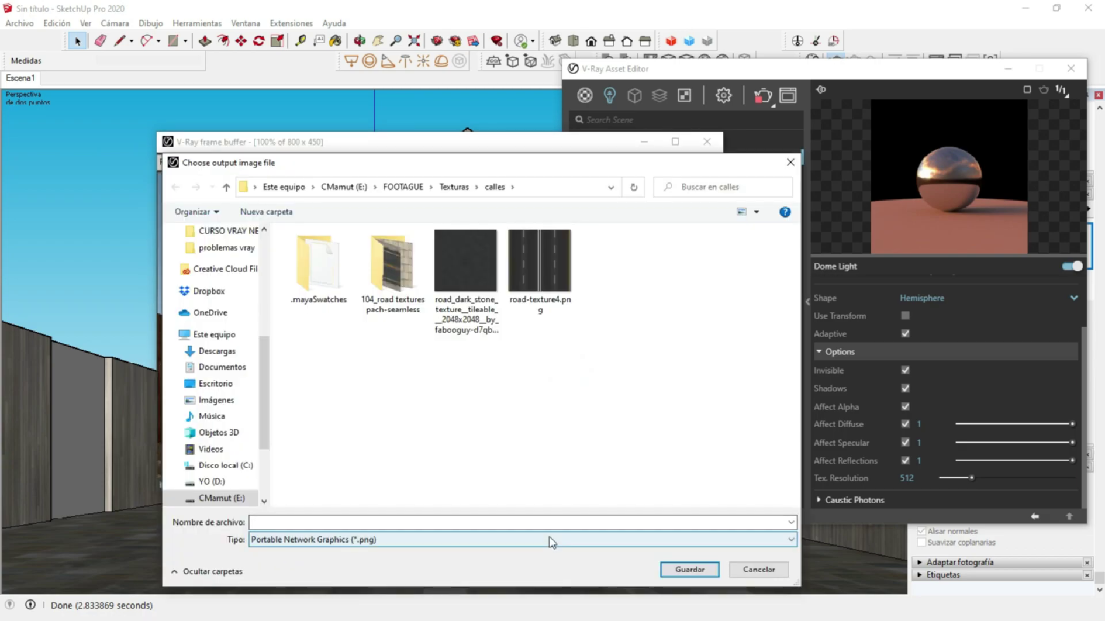
pyautogui.click(545, 545)
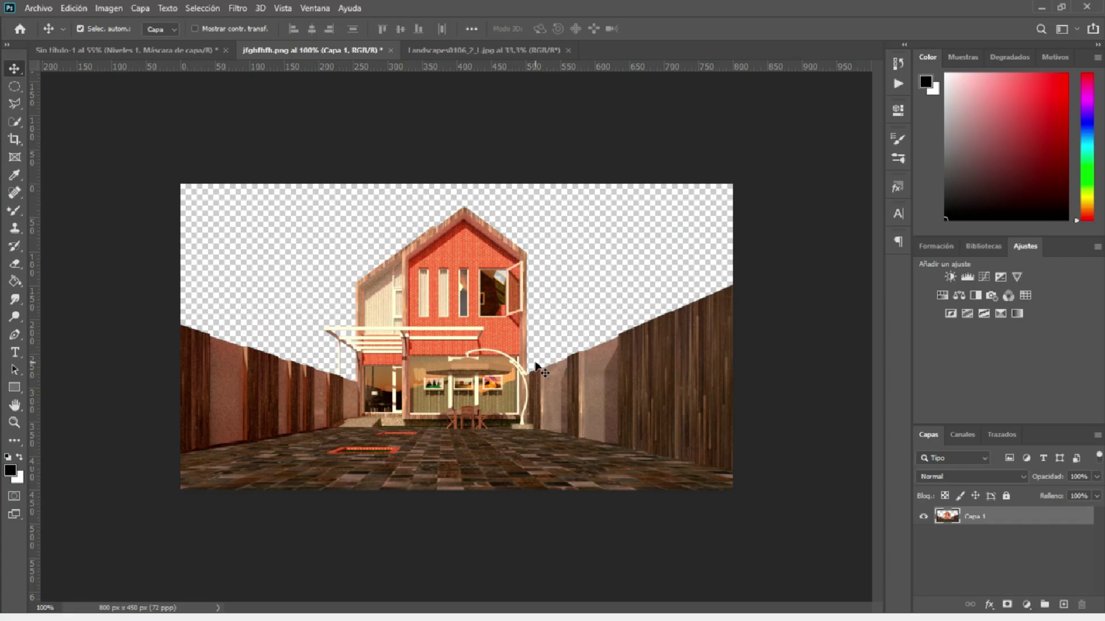
# - Paste the landscape photo into the house render as Capa 2 and place it below Capa 1
pyautogui.click(483, 50)
pyautogui.moveTo(498, 226)
pyautogui.mouseDown()
pyautogui.moveTo(342, 29)
pyautogui.moveTo(561, 249)
pyautogui.mouseUp()
pyautogui.click(570, 288)
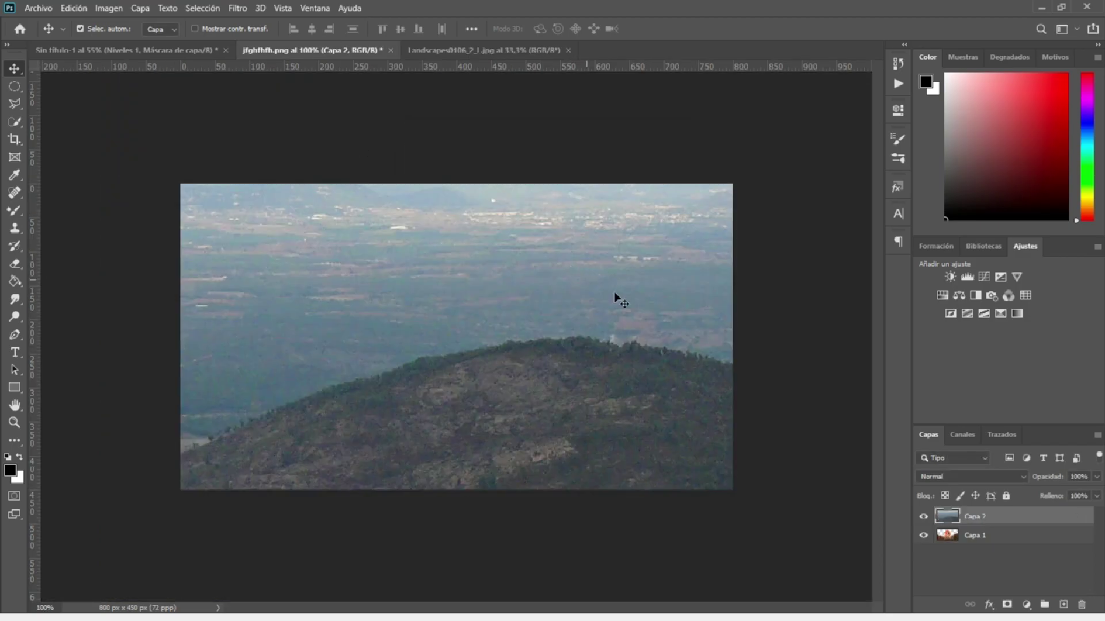
pyautogui.moveTo(1001, 531); pyautogui.dragTo(997, 573)
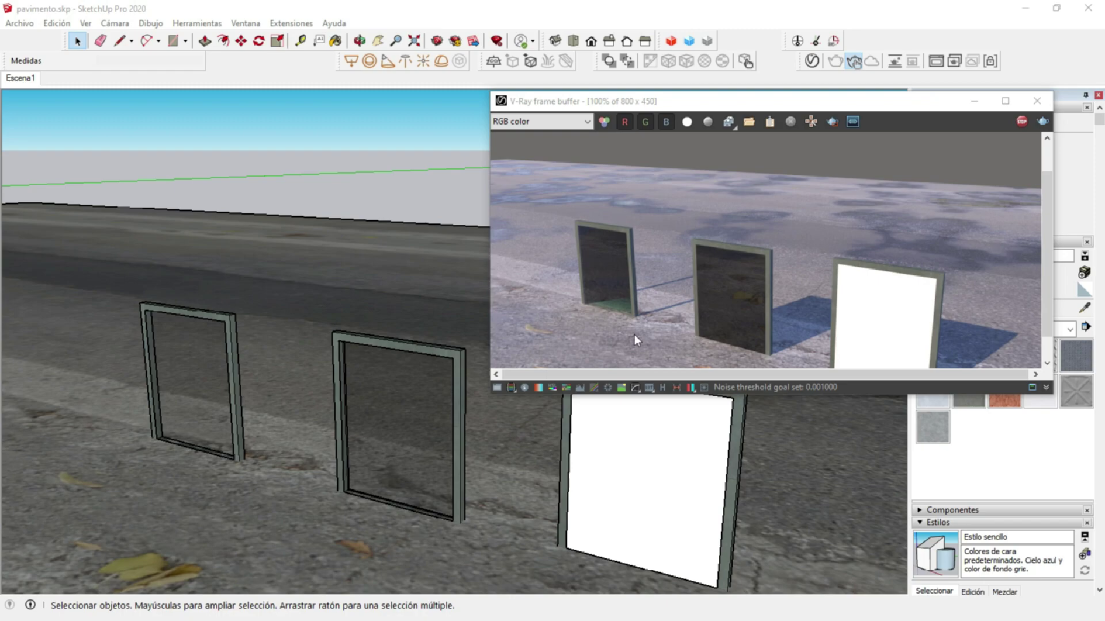
# - Browse the Glass materials category and pick a tinted glass material
pyautogui.click(811, 61)
pyautogui.click(458, 204)
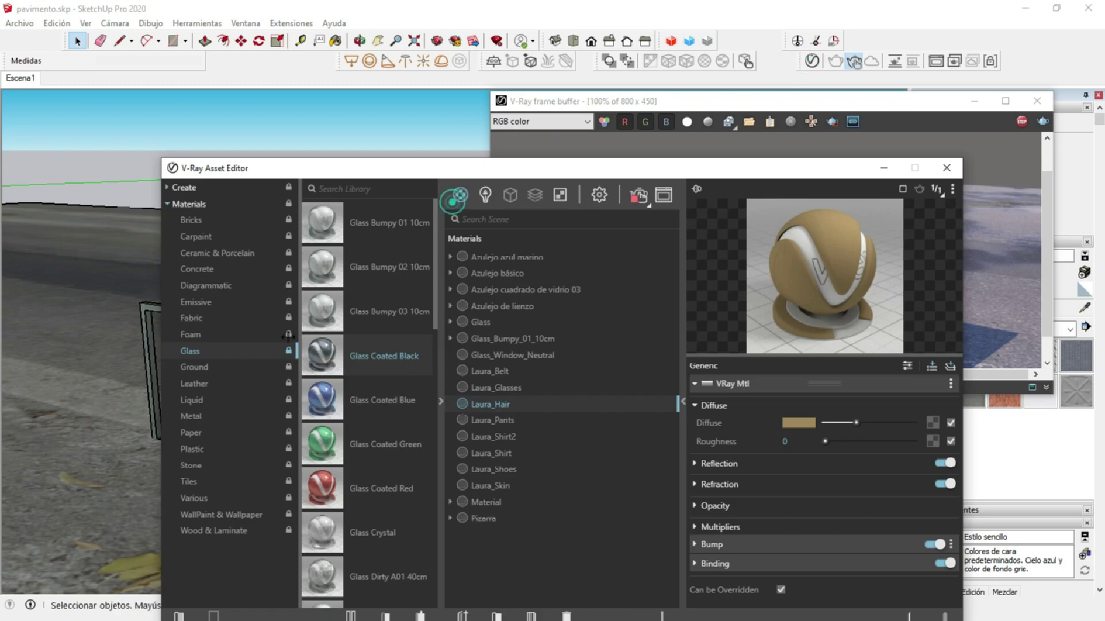
pyautogui.click(205, 362)
pyautogui.rightClick(337, 451)
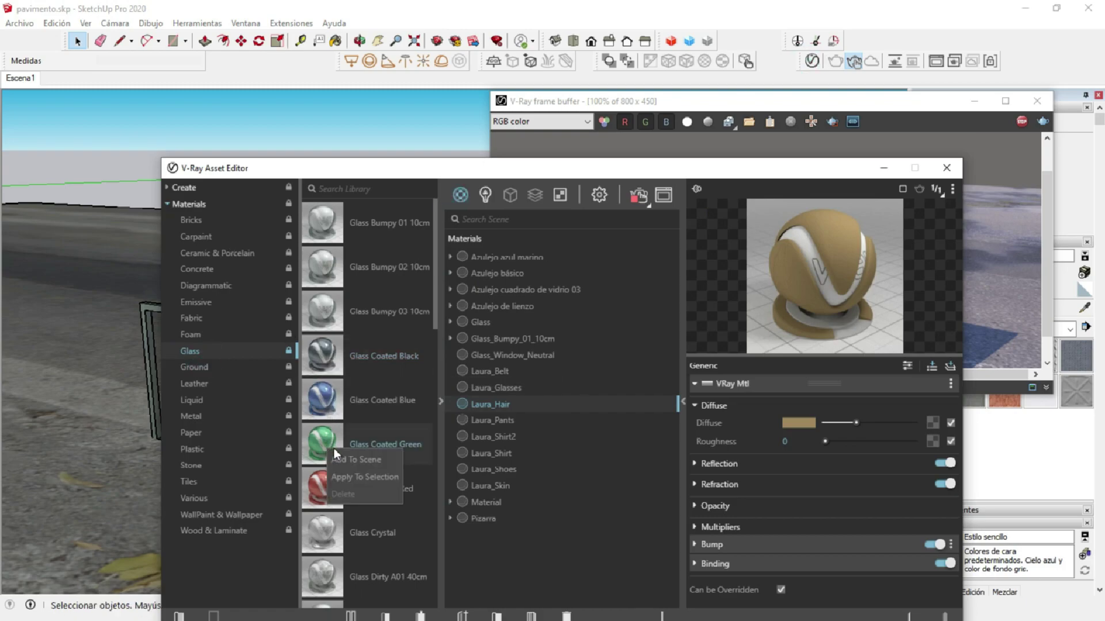
pyautogui.click(409, 535)
pyautogui.scroll(-5, 398, 569)
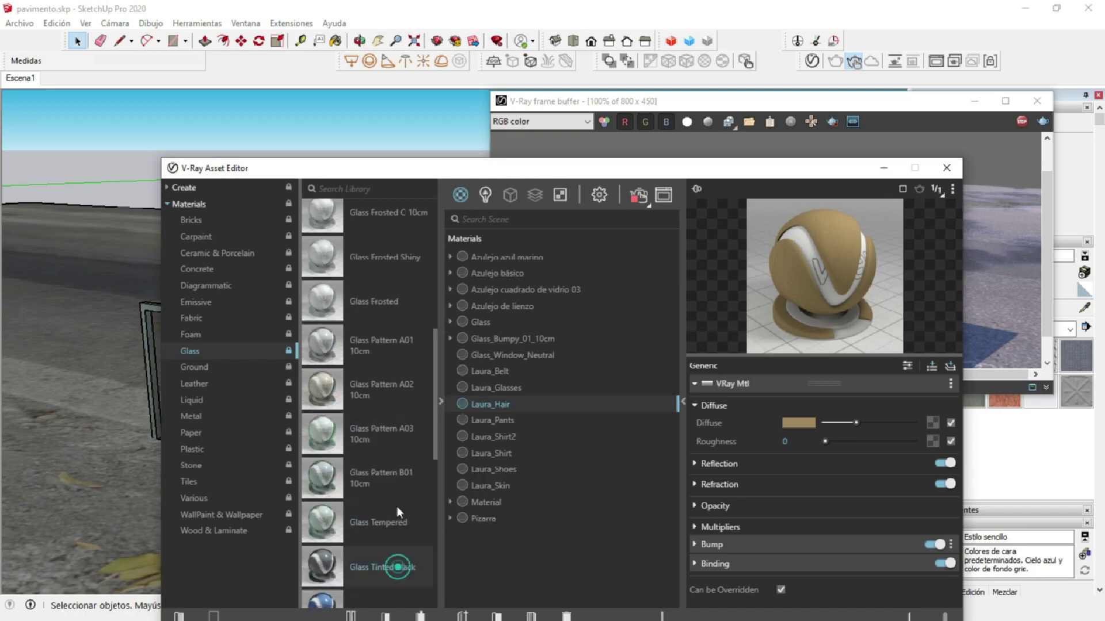
pyautogui.scroll(-4, 398, 569)
pyautogui.click(883, 168)
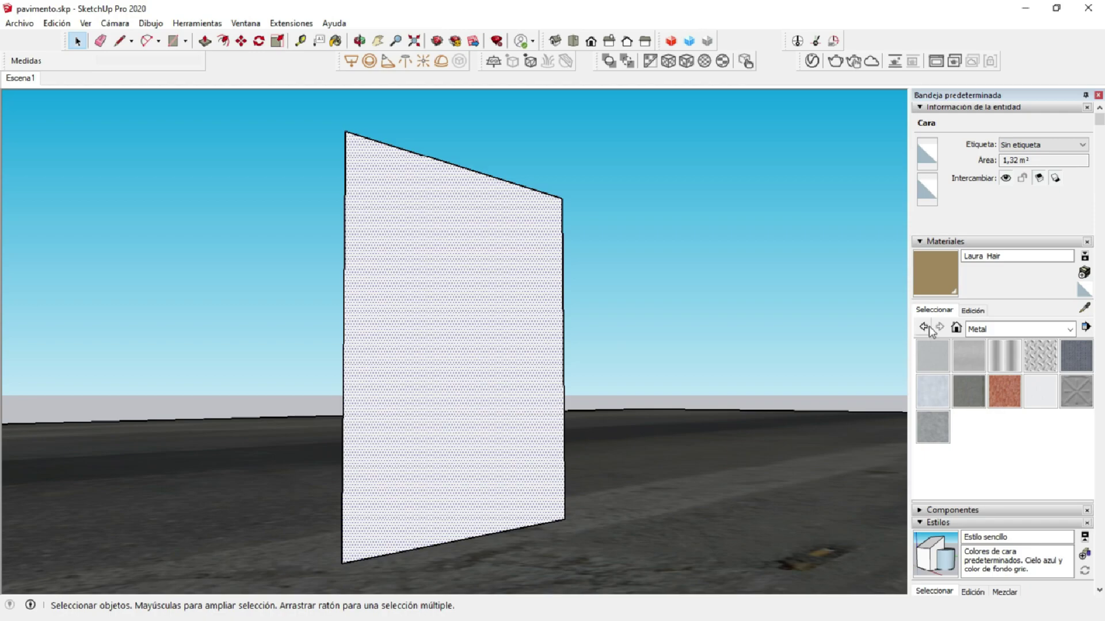
# - Flip the right frame's blue panel face with Invertir caras so its white front shows
pyautogui.moveTo(443, 289); pyautogui.dragTo(459, 307, button='middle')
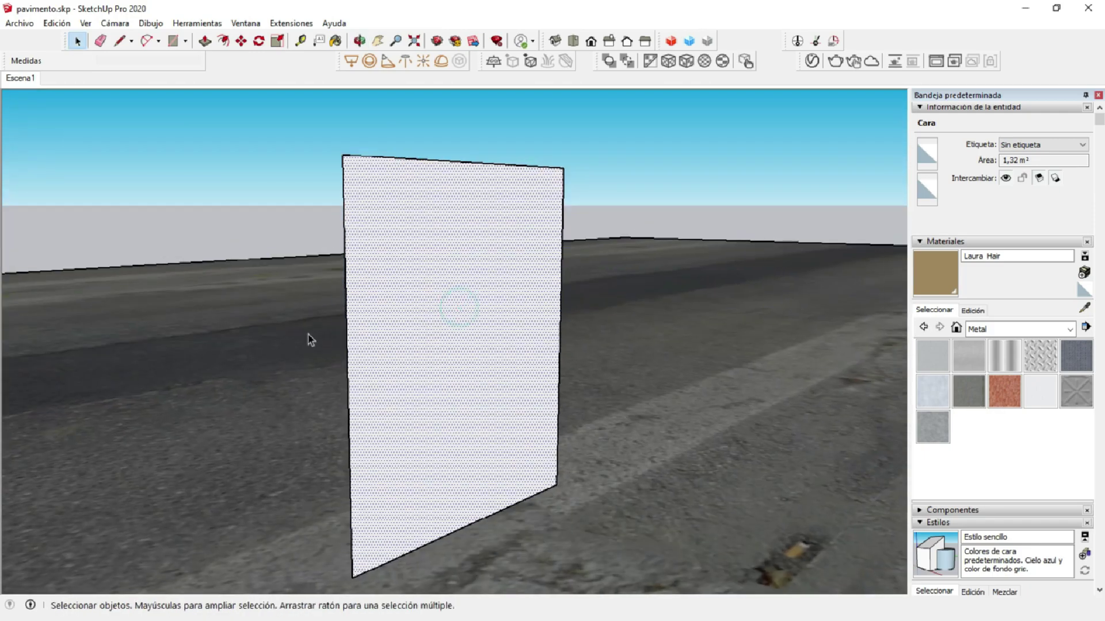
pyautogui.moveTo(307, 334); pyautogui.dragTo(758, 364, button='middle')
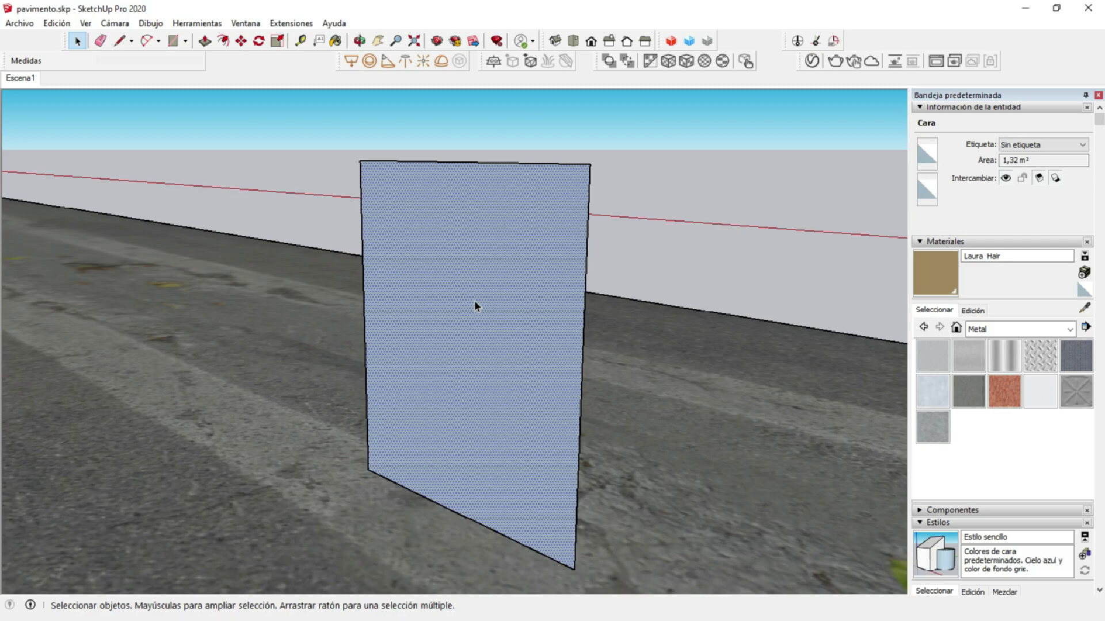
pyautogui.moveTo(477, 295); pyautogui.dragTo(173, 309, button='middle')
pyautogui.moveTo(564, 321)
pyautogui.mouseDown(button='middle')
pyautogui.moveTo(389, 420)
pyautogui.moveTo(464, 351)
pyautogui.mouseUp(button='middle')
pyautogui.rightClick(463, 350)
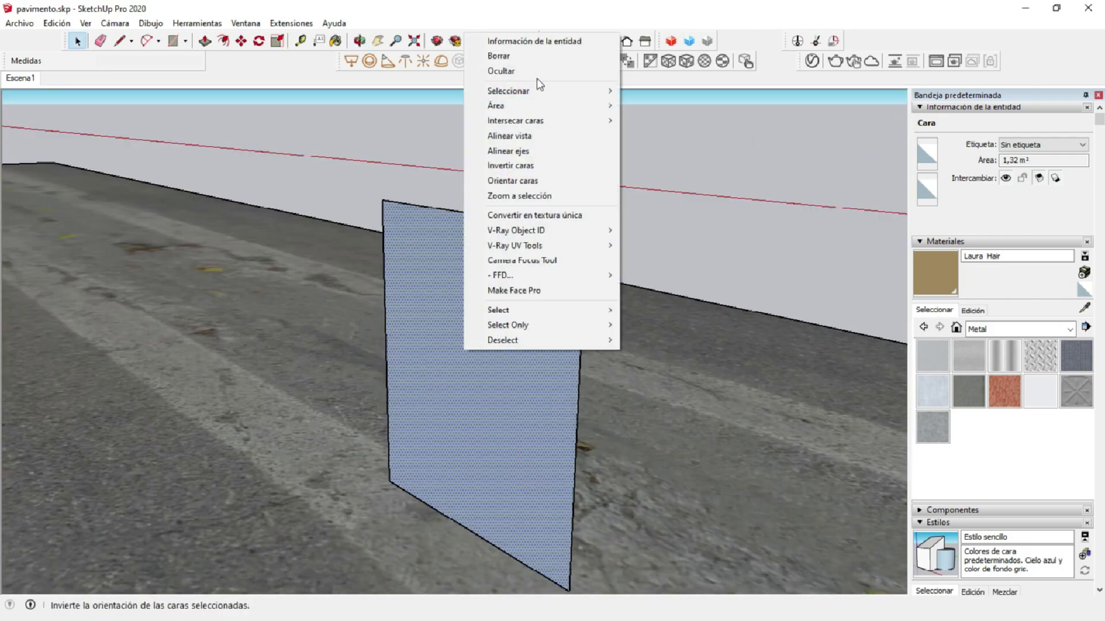
pyautogui.click(529, 167)
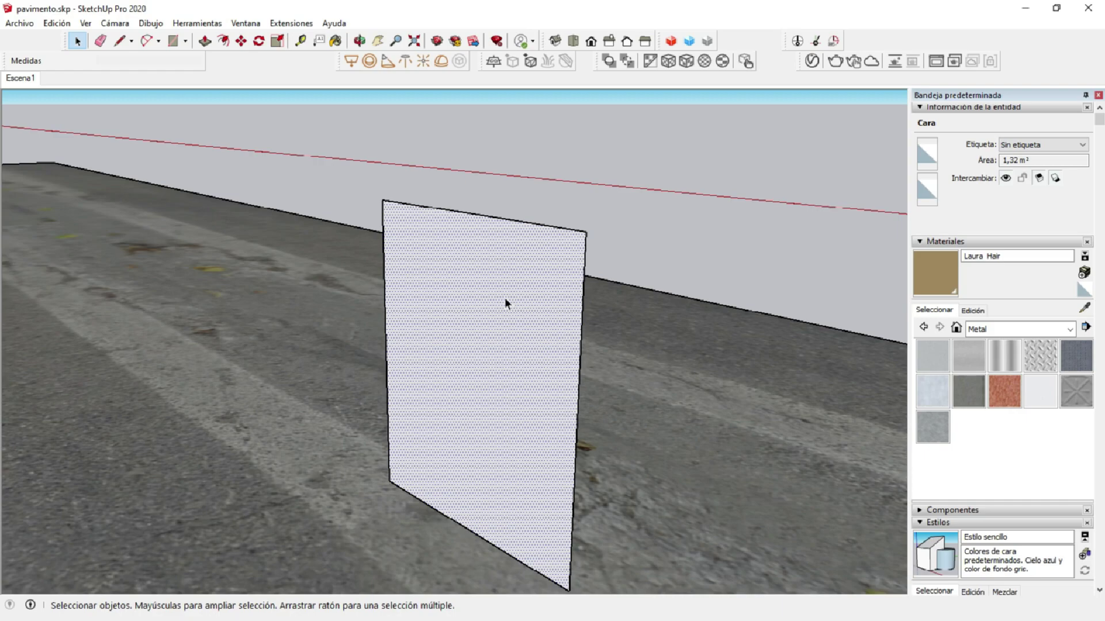
# - Frame all three frames and render them in V-Ray
pyautogui.scroll(-5, 505, 298)
pyautogui.moveTo(486, 308); pyautogui.dragTo(424, 375, button='middle')
pyautogui.scroll(3, 527, 352)
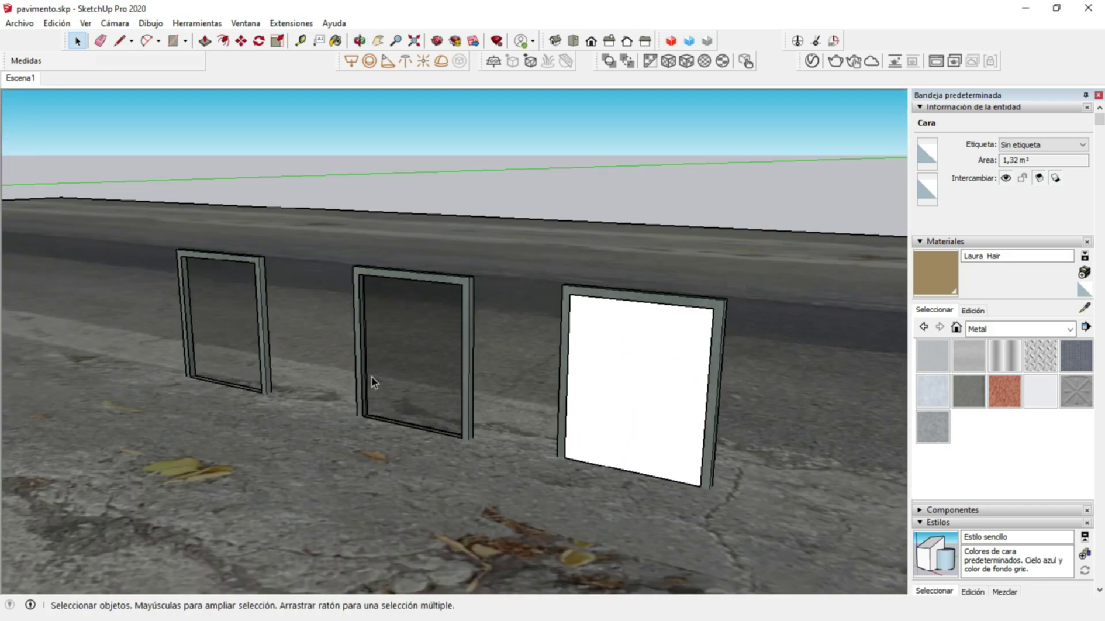
pyautogui.scroll(2, 371, 376)
pyautogui.click(853, 61)
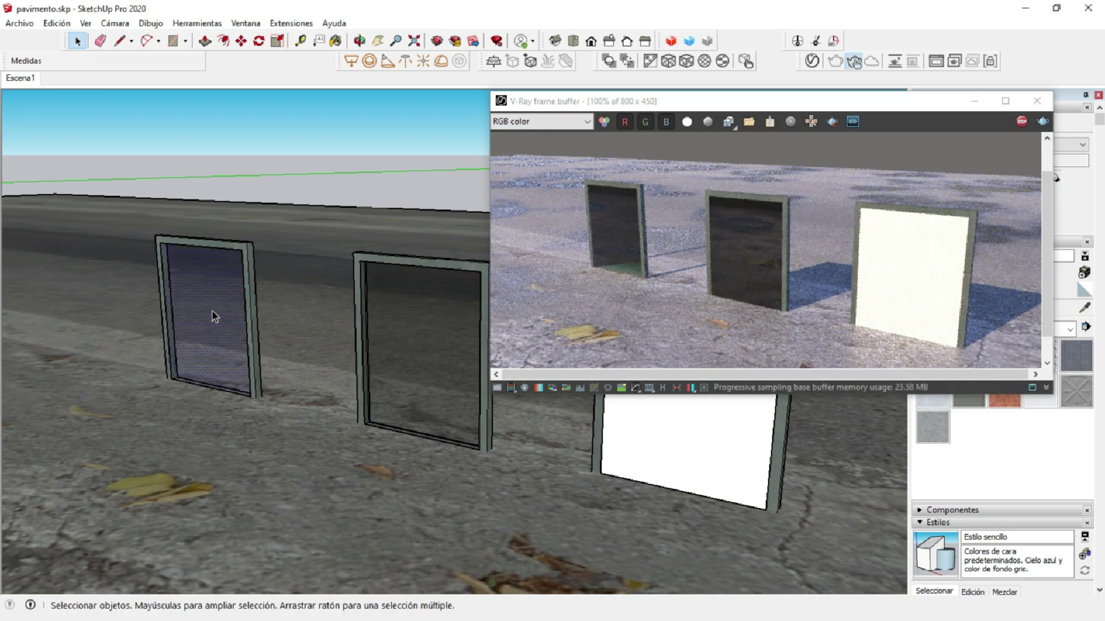
# - Flip the left frame's glass face and hide the frame, leaving only the glass
pyautogui.rightClick(211, 298)
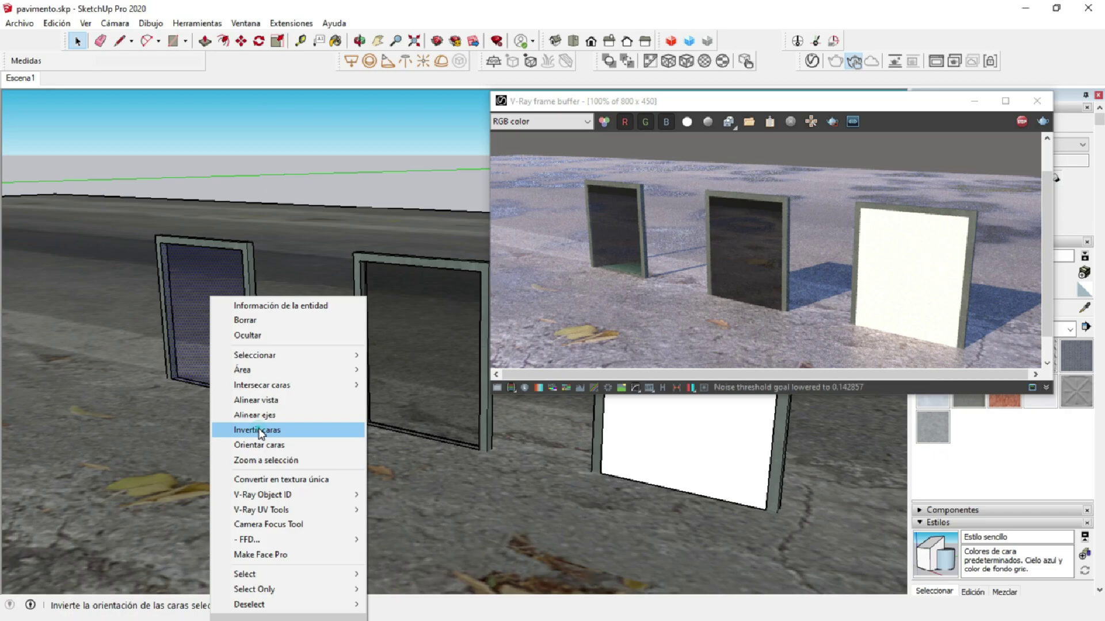
pyautogui.click(305, 430)
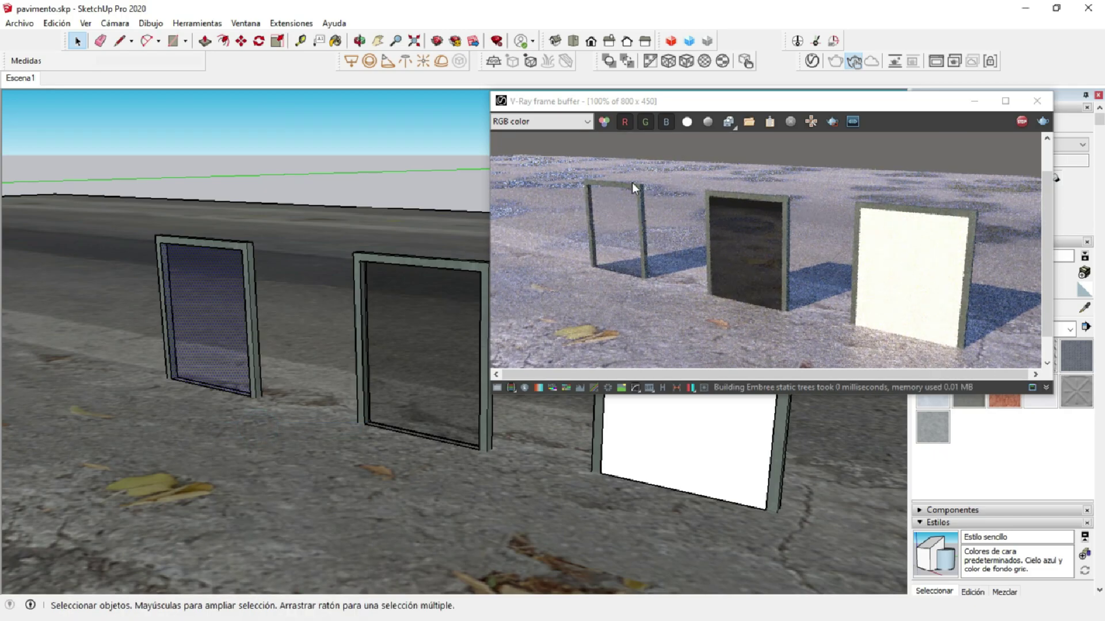
pyautogui.moveTo(460, 230)
pyautogui.mouseDown(button='middle')
pyautogui.moveTo(144, 351)
pyautogui.moveTo(305, 245)
pyautogui.mouseUp(button='middle')
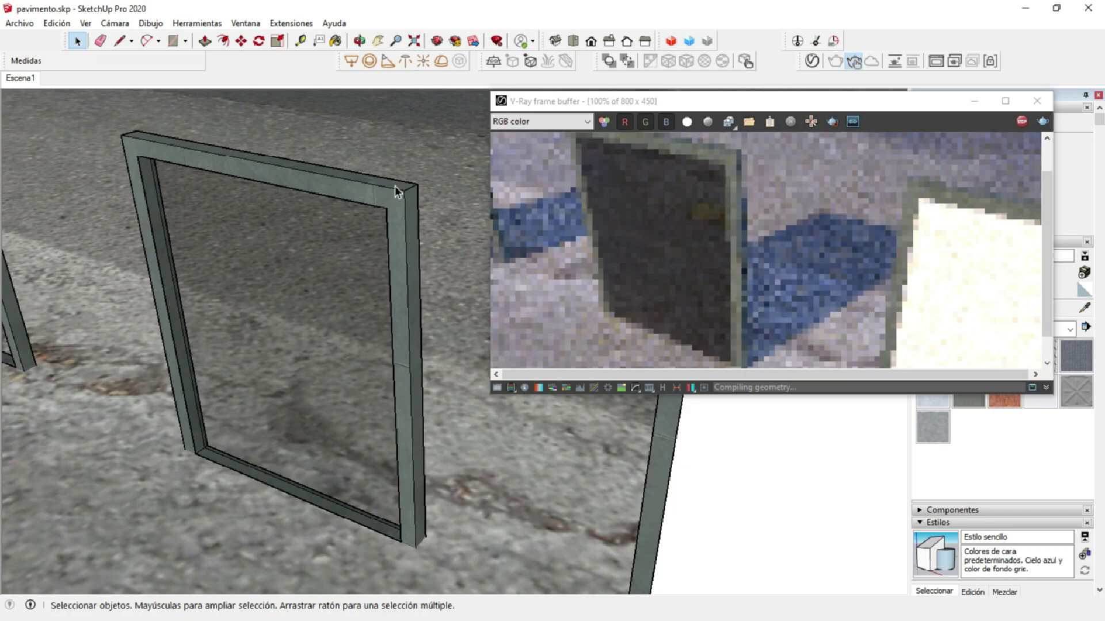
pyautogui.rightClick(394, 189)
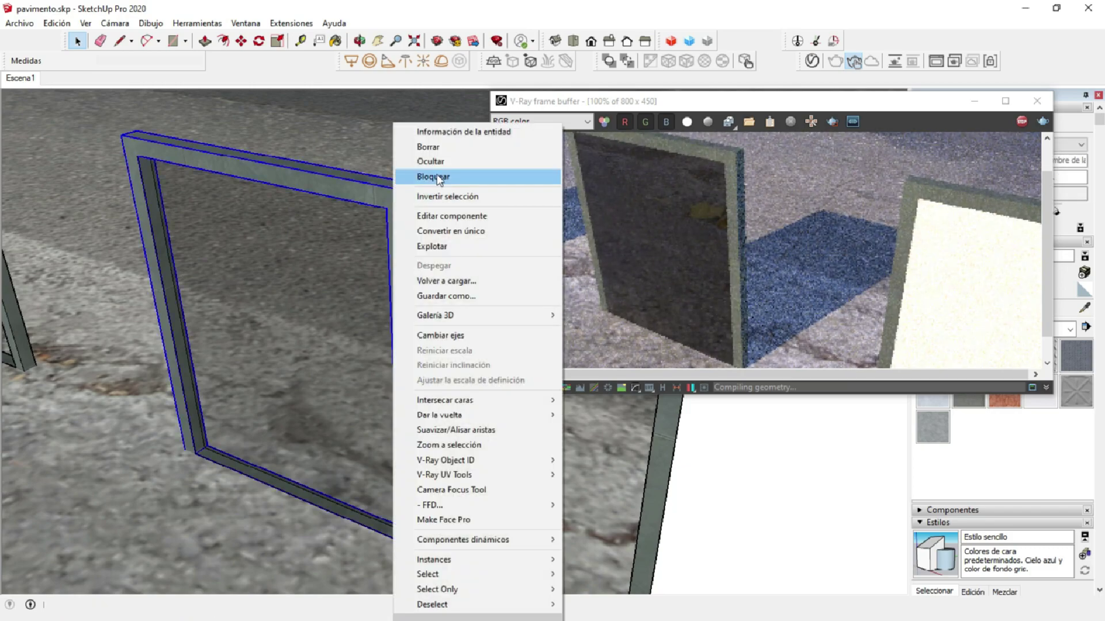
pyautogui.click(414, 161)
pyautogui.moveTo(404, 233)
pyautogui.mouseDown(button='middle')
pyautogui.moveTo(361, 254)
pyautogui.moveTo(219, 261)
pyautogui.moveTo(241, 230)
pyautogui.moveTo(240, 257)
pyautogui.mouseUp(button='middle')
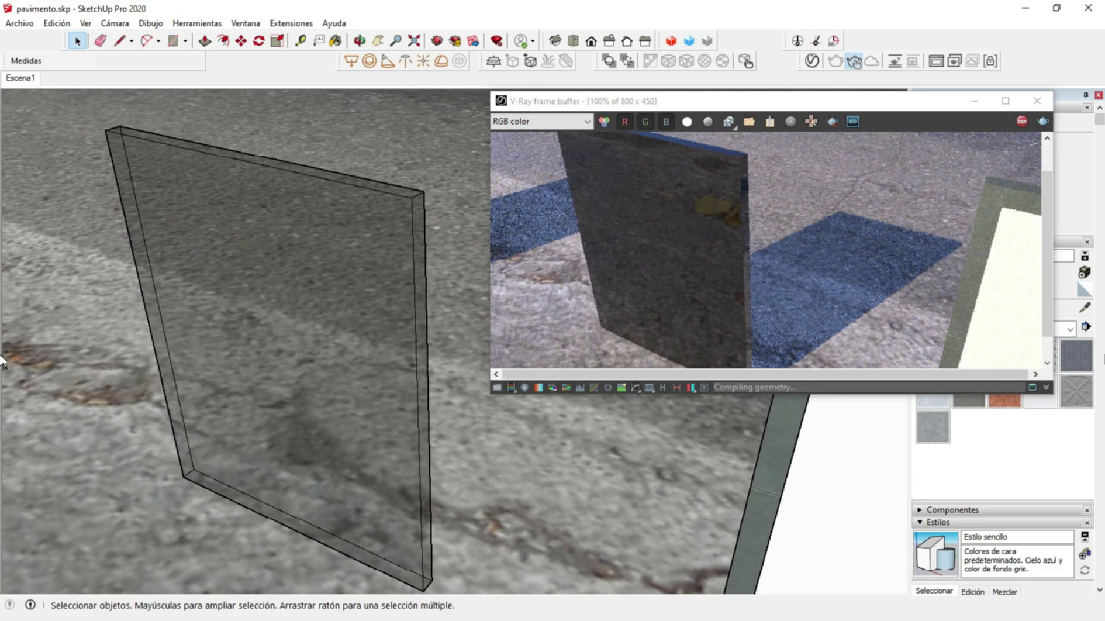
# - Sample the glass material, select the panel, and zoom in on its bluish shadow
pyautogui.click(1083, 309)
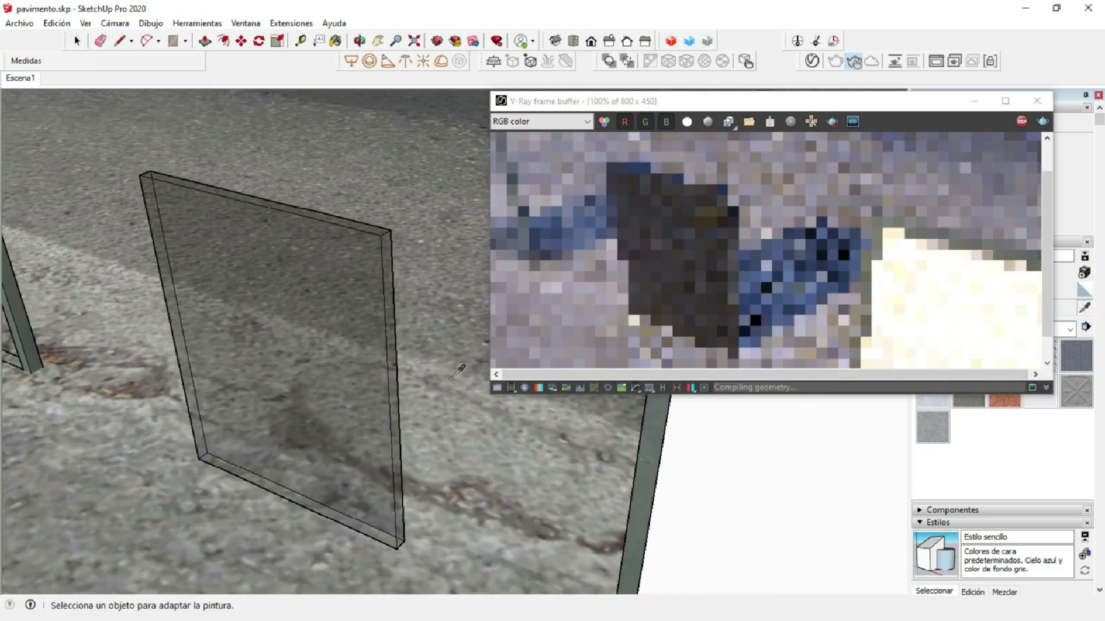
pyautogui.scroll(-3, 333, 390)
pyautogui.scroll(3, 334, 390)
pyautogui.click(277, 264)
pyautogui.moveTo(328, 309)
pyautogui.mouseDown(button='middle')
pyautogui.moveTo(293, 388)
pyautogui.moveTo(294, 346)
pyautogui.mouseUp(button='middle')
pyautogui.click(76, 41)
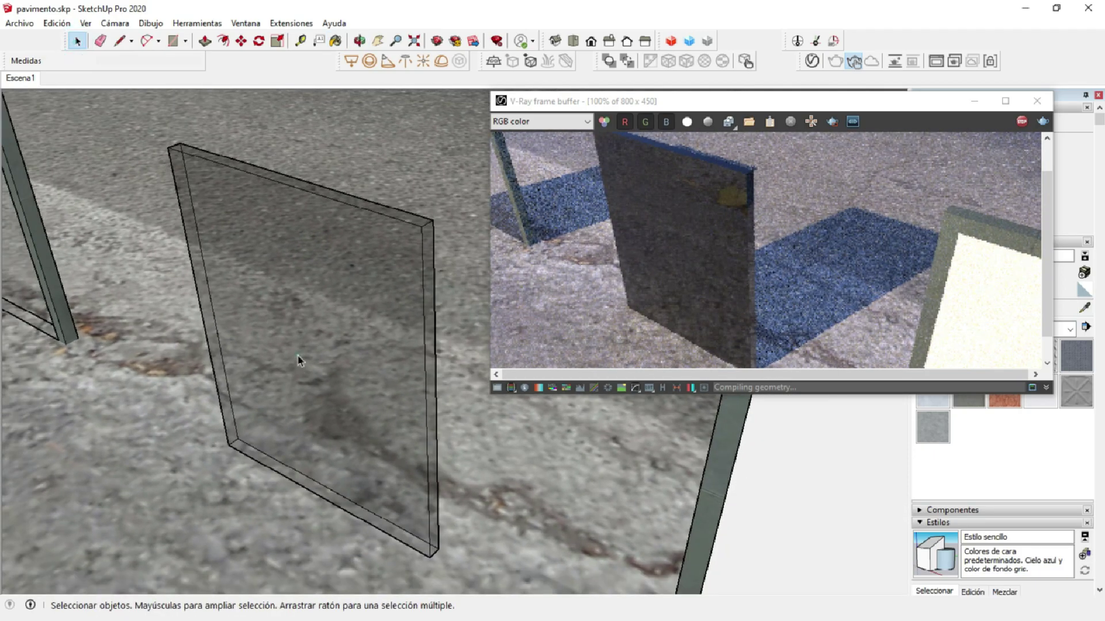
pyautogui.click(298, 358)
pyautogui.scroll(3, 271, 352)
pyautogui.scroll(3, 166, 219)
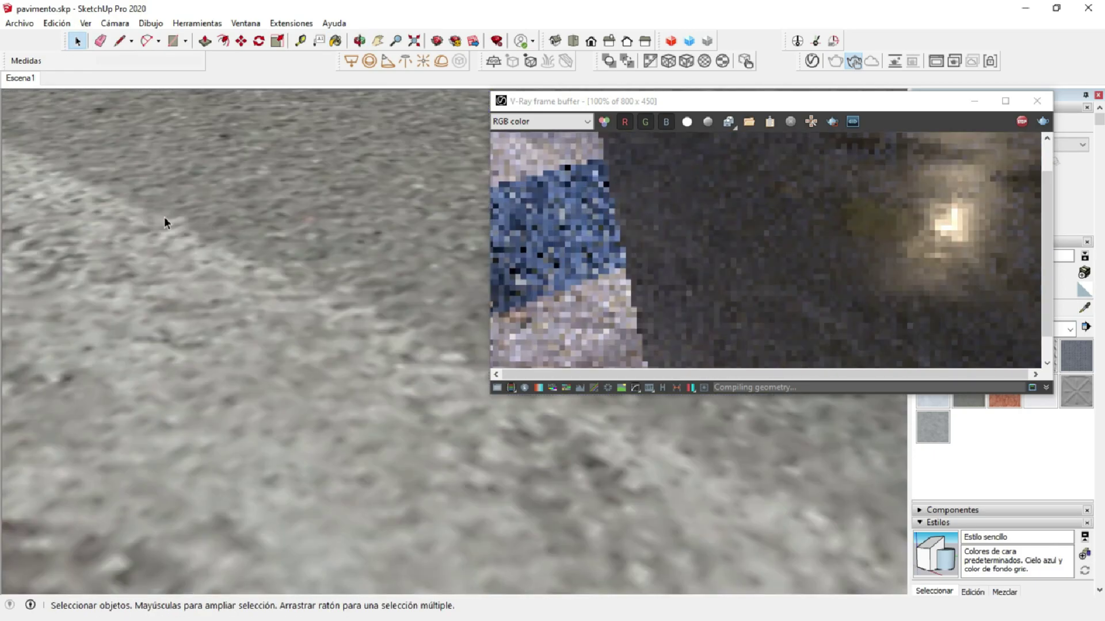
pyautogui.moveTo(188, 217)
pyautogui.mouseDown(button='middle')
pyautogui.moveTo(143, 246)
pyautogui.moveTo(167, 232)
pyautogui.mouseUp(button='middle')
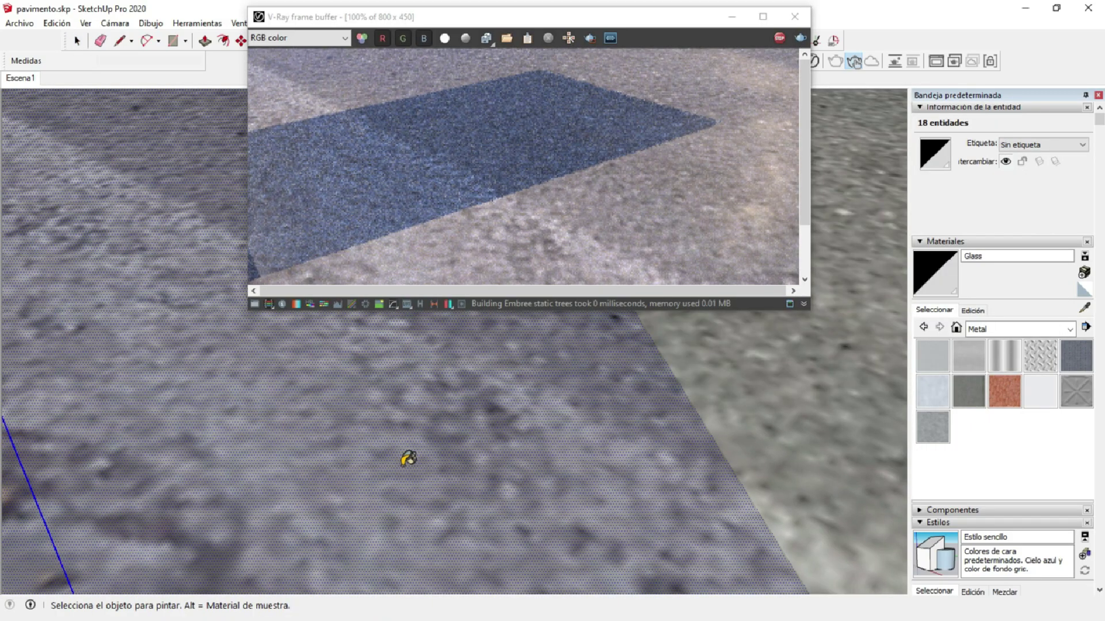
# - Zoom and orbit back out to frame the glass panels on gravel with the white board in front
pyautogui.scroll(-3, 480, 424)
pyautogui.scroll(-2, 481, 424)
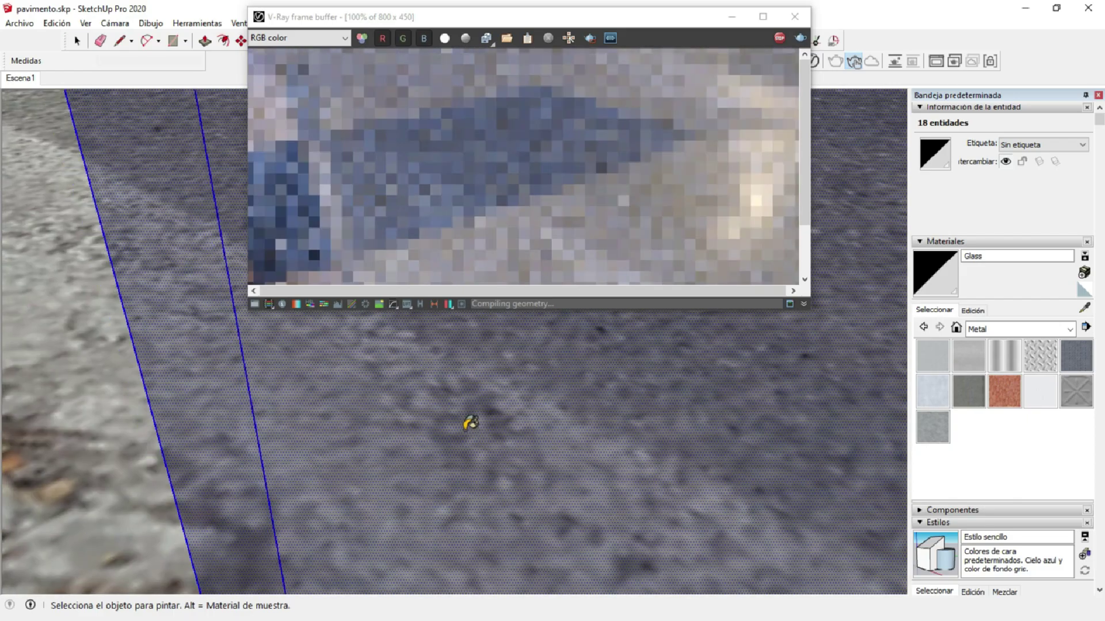
pyautogui.scroll(-3, 469, 424)
pyautogui.scroll(-3, 458, 377)
pyautogui.moveTo(279, 411); pyautogui.dragTo(338, 333, button='middle')
pyautogui.scroll(2, 333, 525)
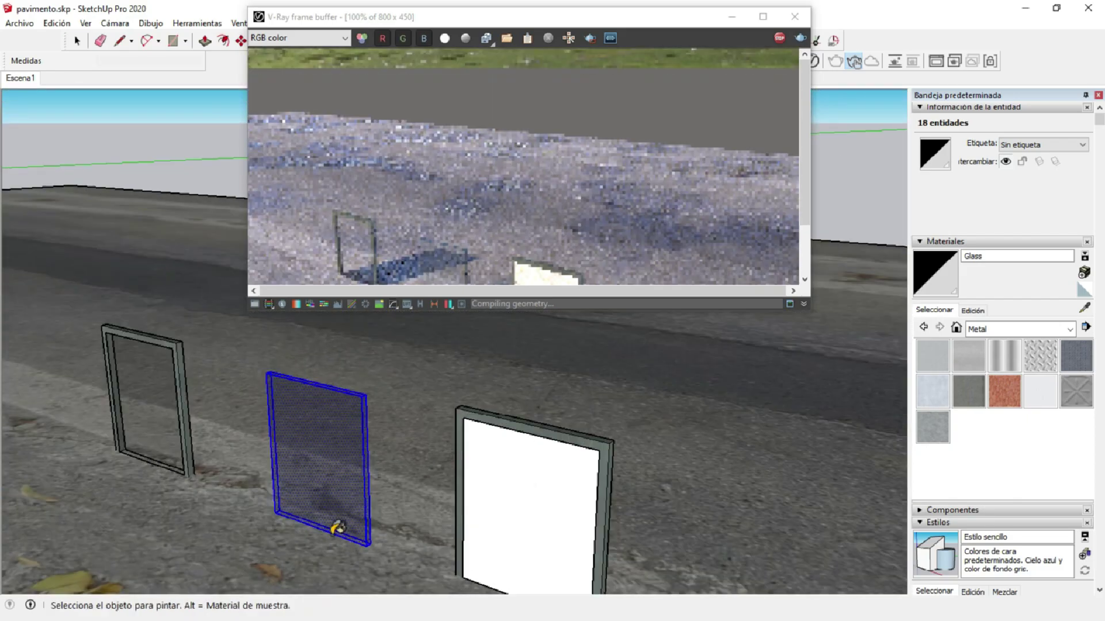
pyautogui.scroll(2, 293, 475)
pyautogui.moveTo(290, 437); pyautogui.dragTo(320, 523, button='middle')
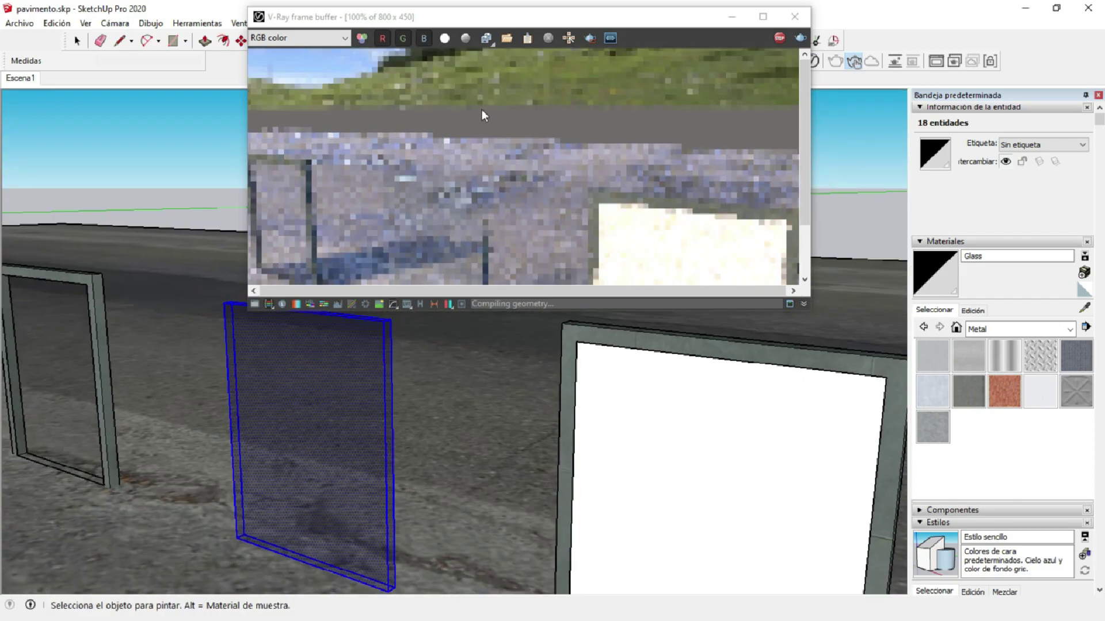
pyautogui.scroll(-1, 477, 200)
pyautogui.scroll(2, 476, 199)
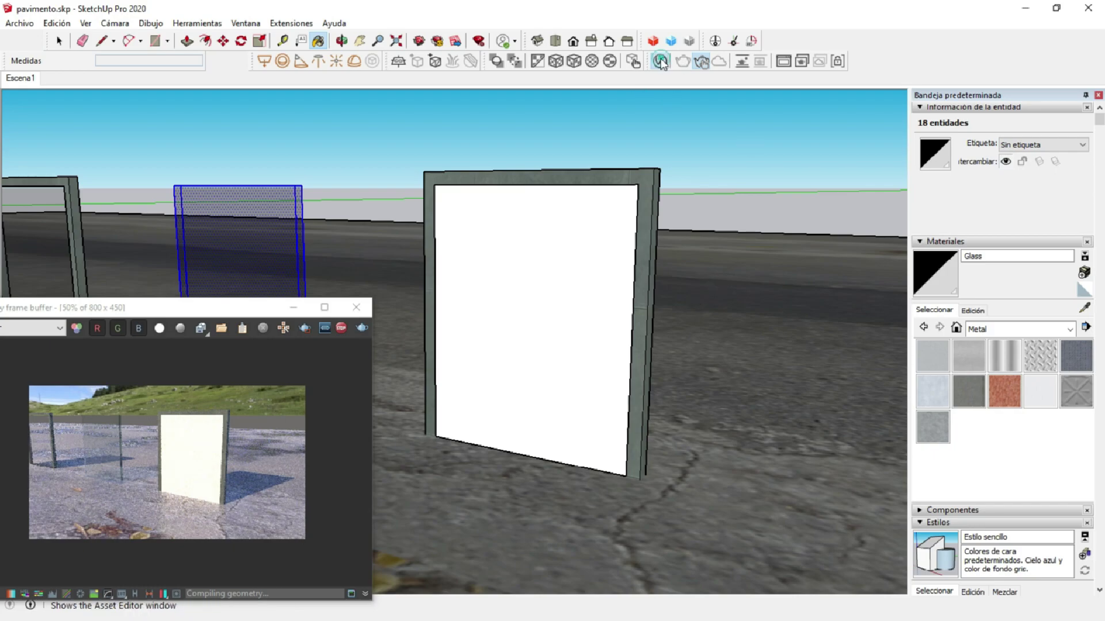
# - Create a new Generic V-Ray material with a white reflection colour
pyautogui.click(660, 61)
pyautogui.click(450, 568)
pyautogui.moveTo(471, 550)
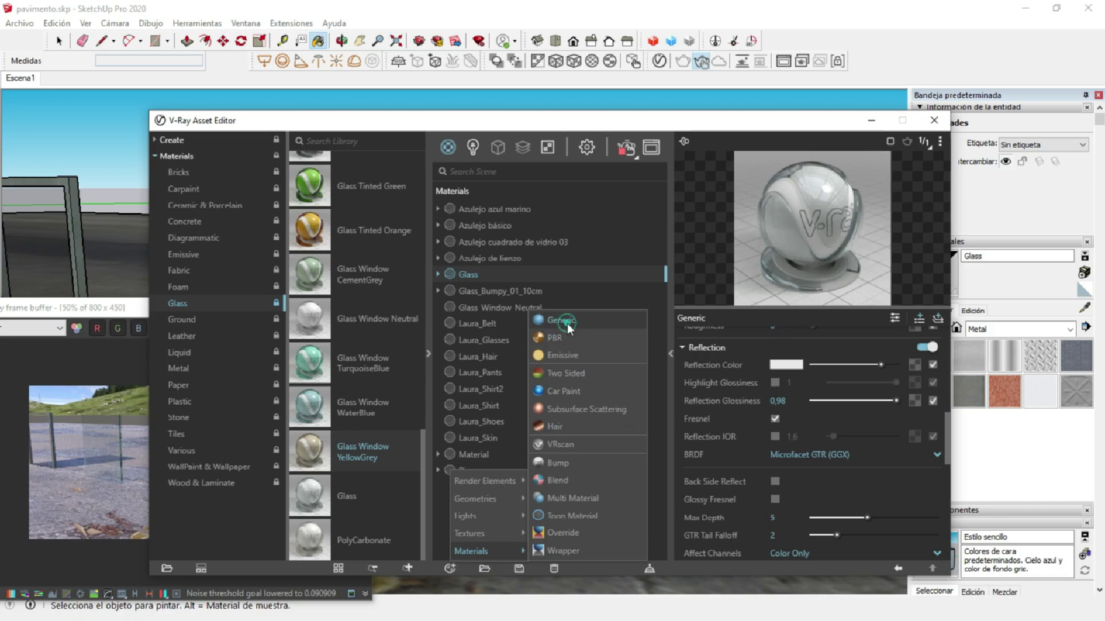
pyautogui.click(559, 320)
pyautogui.click(699, 415)
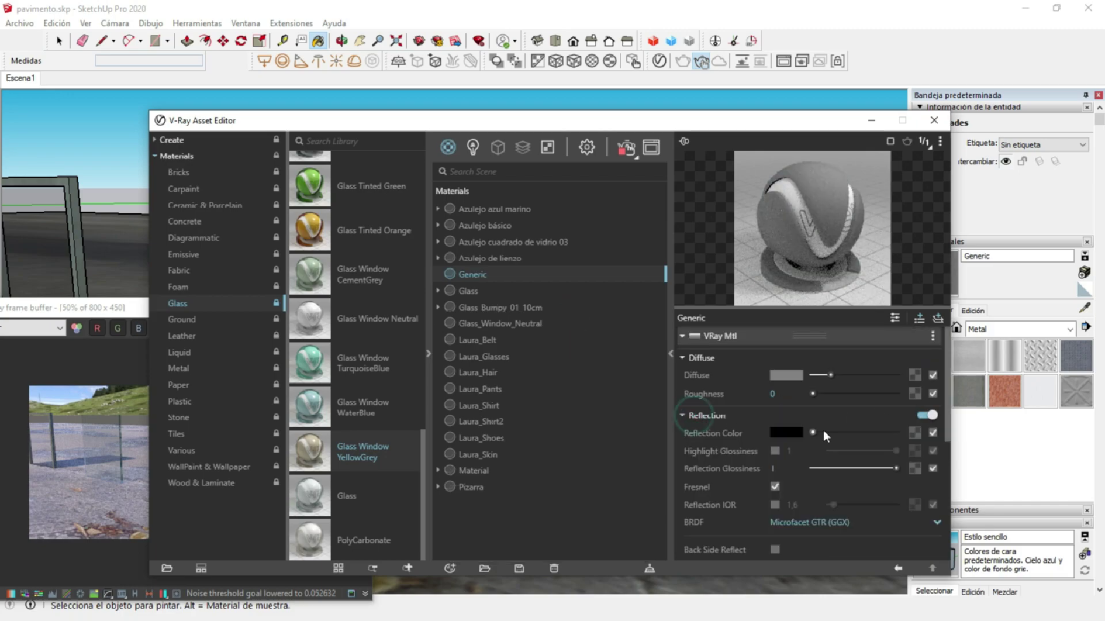
pyautogui.moveTo(812, 433); pyautogui.dragTo(896, 434)
pyautogui.scroll(-1, 763, 477)
pyautogui.scroll(-3, 763, 476)
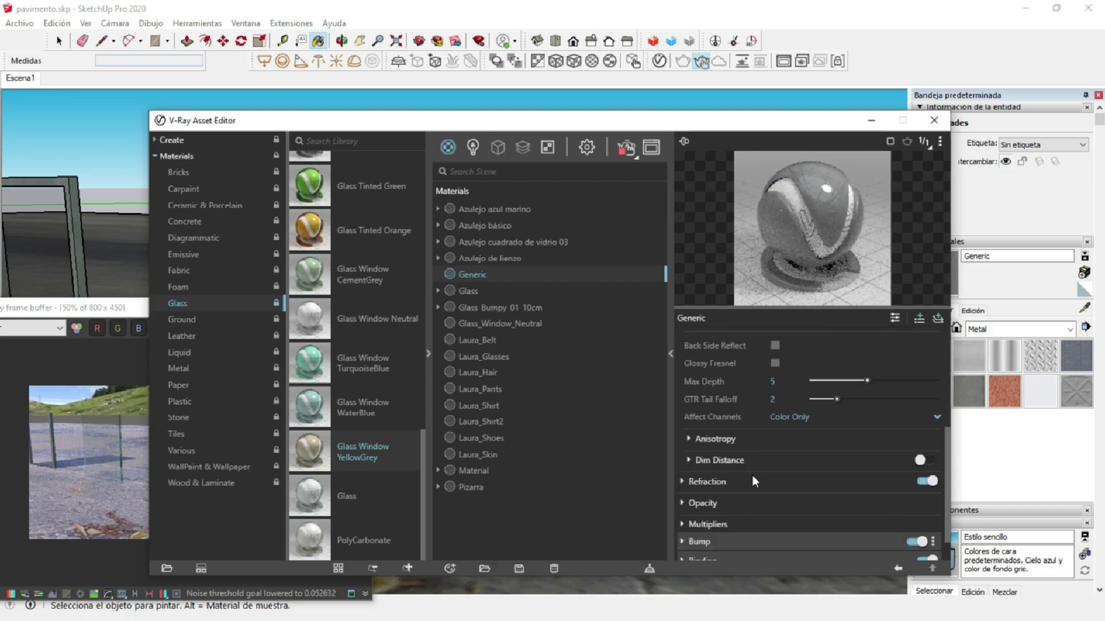
# - Set the Generic material's refraction colour to white and add a Reflective Coat layer
pyautogui.click(691, 481)
pyautogui.click(809, 500)
pyautogui.moveTo(817, 499); pyautogui.dragTo(903, 499)
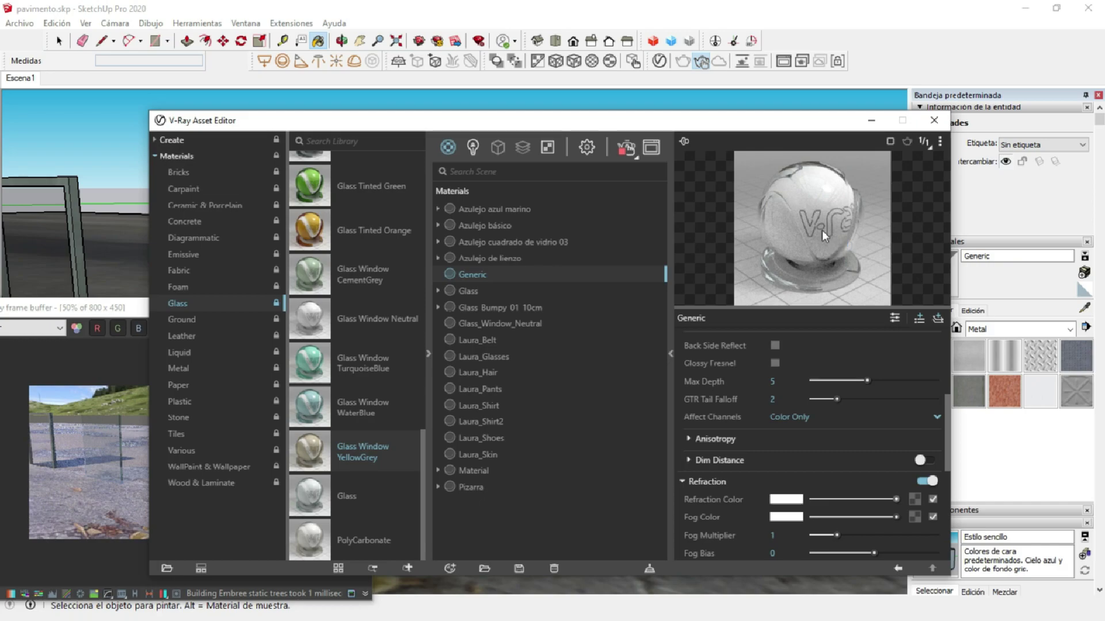
pyautogui.click(937, 320)
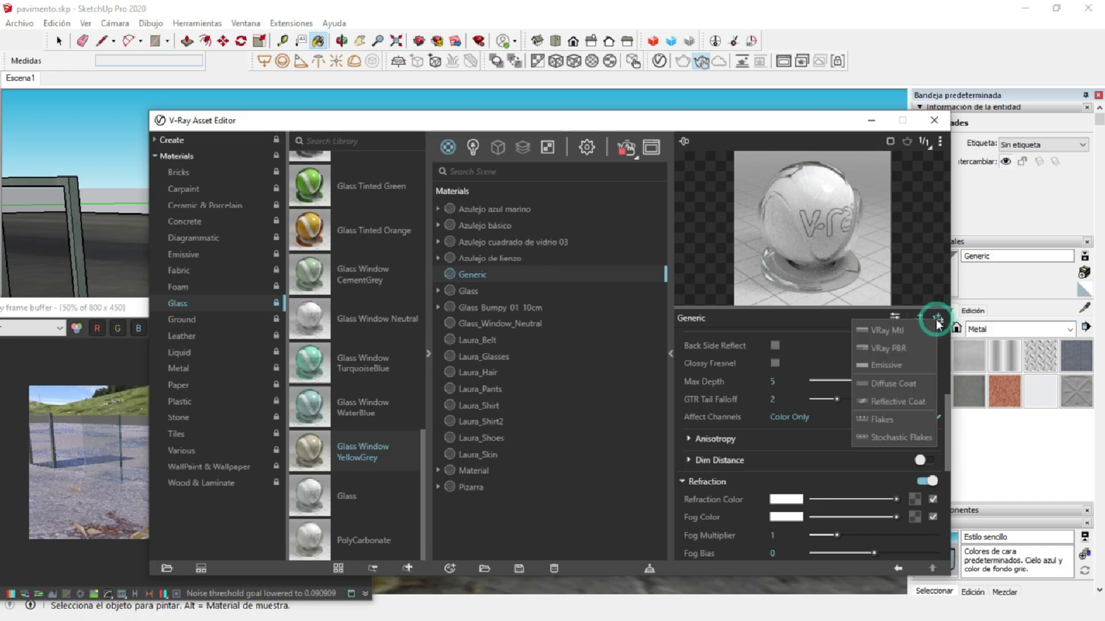
pyautogui.click(893, 405)
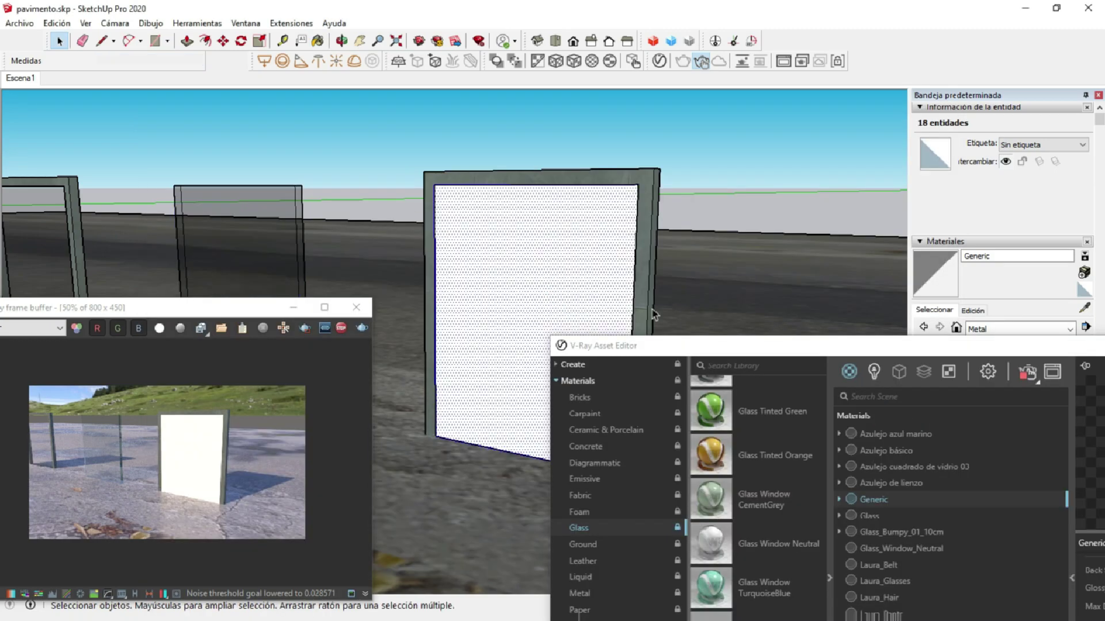
pyautogui.moveTo(691, 346); pyautogui.dragTo(384, 185)
# - Apply the Generic material to the selected front panel, then restore the Asset Editor window
pyautogui.rightClick(548, 338)
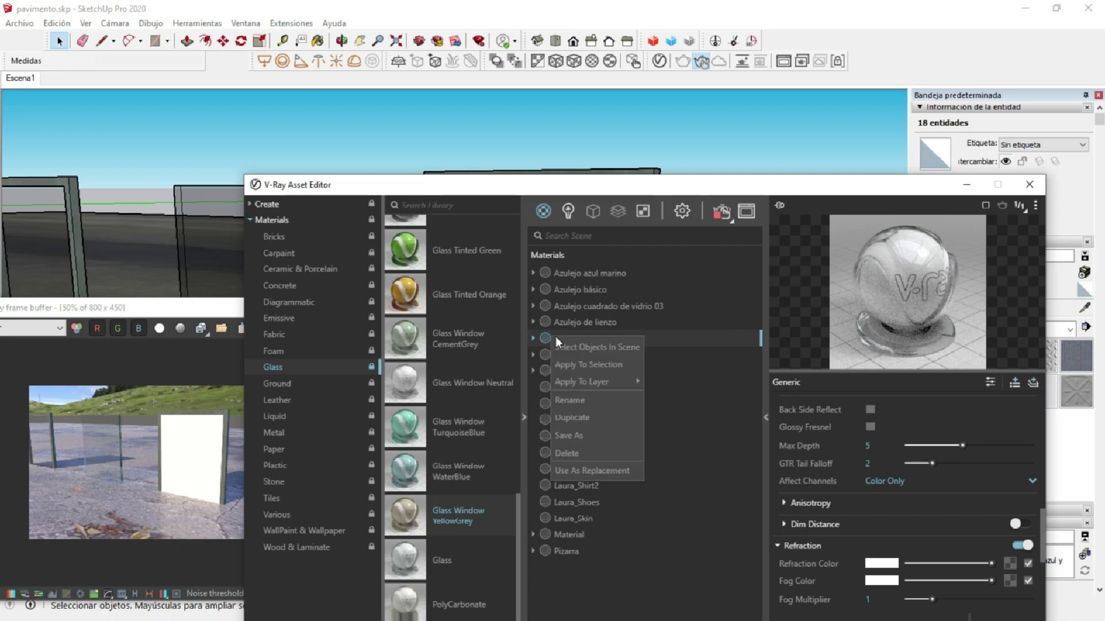
pyautogui.click(571, 363)
pyautogui.moveTo(451, 191)
pyautogui.mouseDown()
pyautogui.moveTo(580, 289)
pyautogui.moveTo(570, 310)
pyautogui.mouseUp()
pyautogui.click(629, 193)
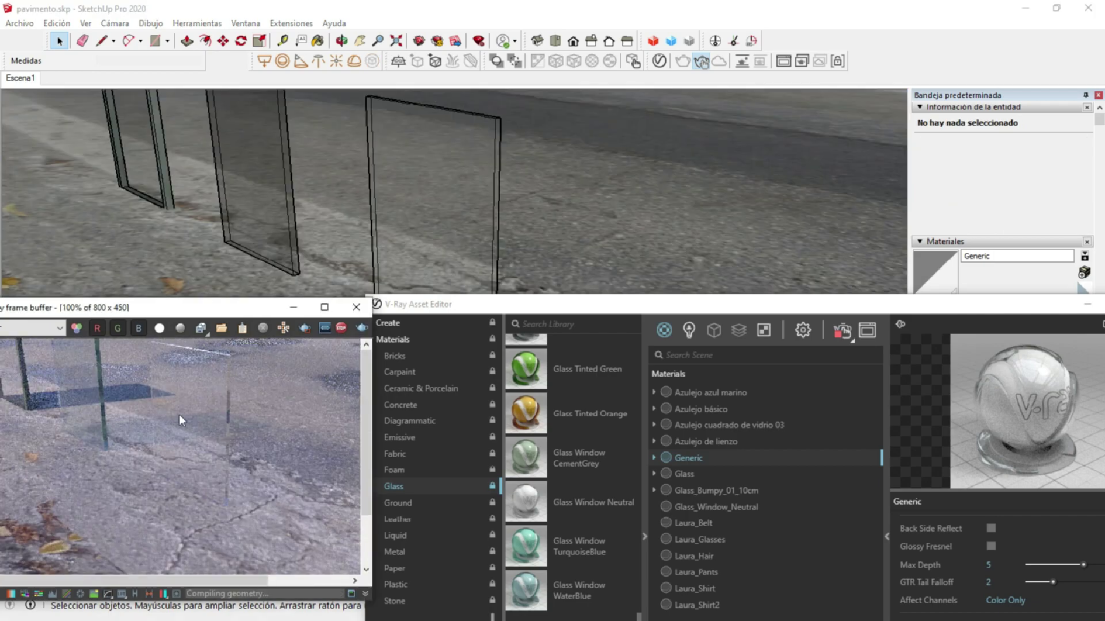
pyautogui.doubleClick(851, 304)
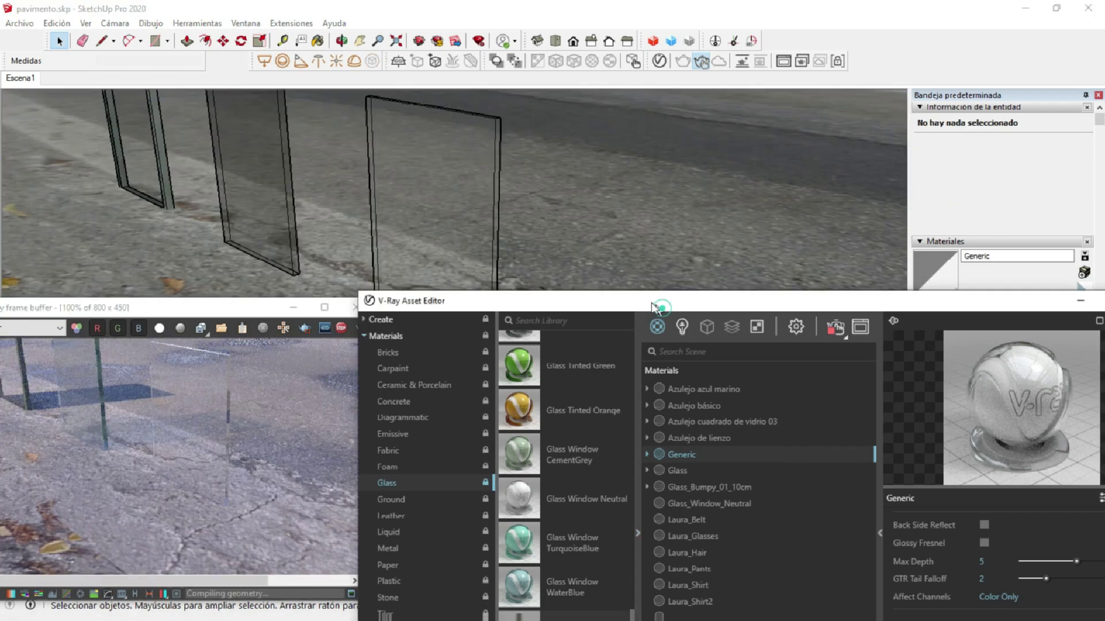
pyautogui.scroll(-2, 800, 417)
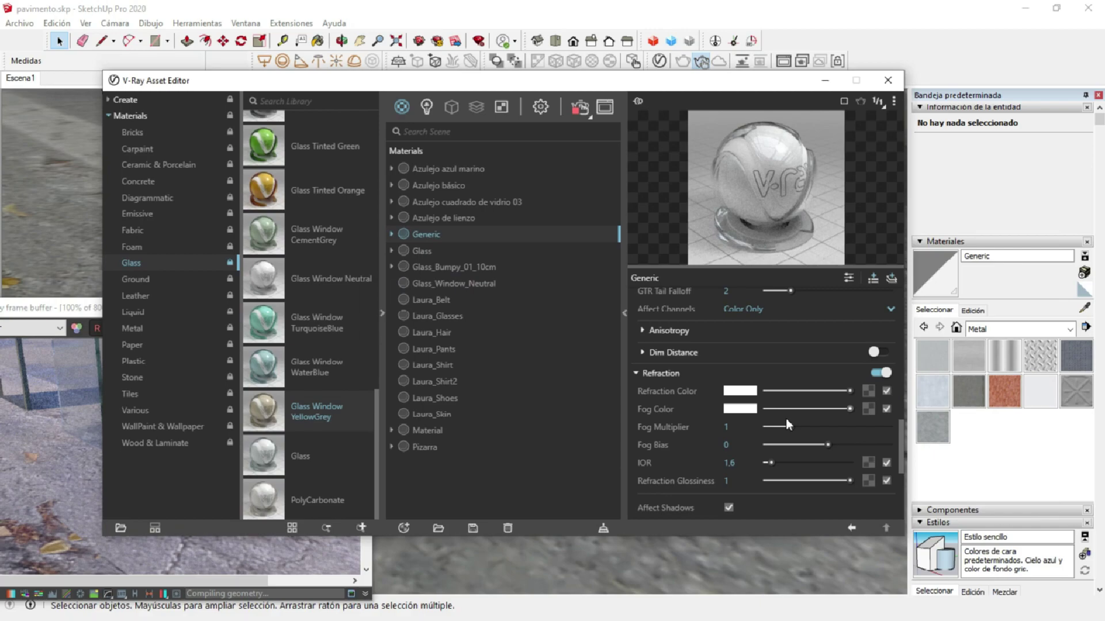
# - Give the Generic glass a teal fog colour and check the render
pyautogui.click(740, 410)
pyautogui.moveTo(524, 286); pyautogui.dragTo(525, 276)
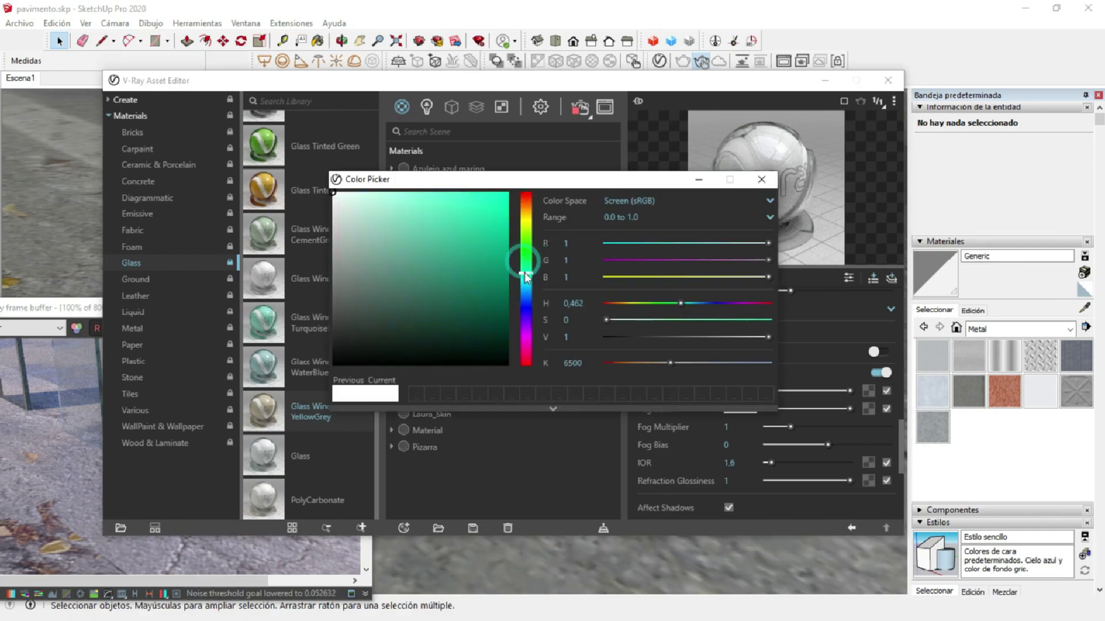
pyautogui.moveTo(464, 212); pyautogui.dragTo(472, 196)
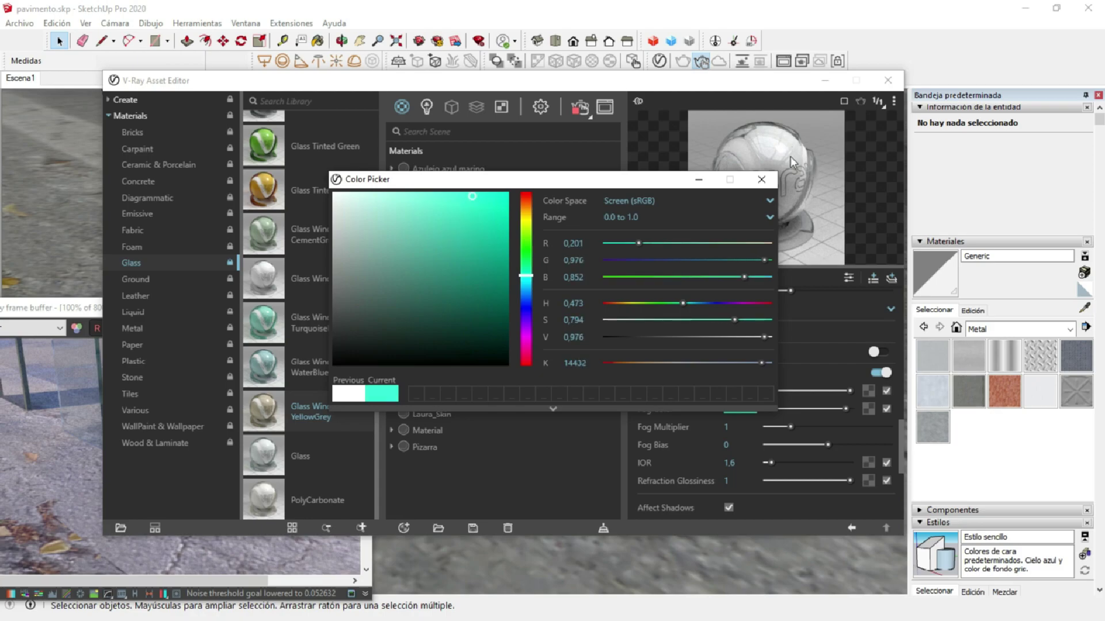
pyautogui.click(762, 180)
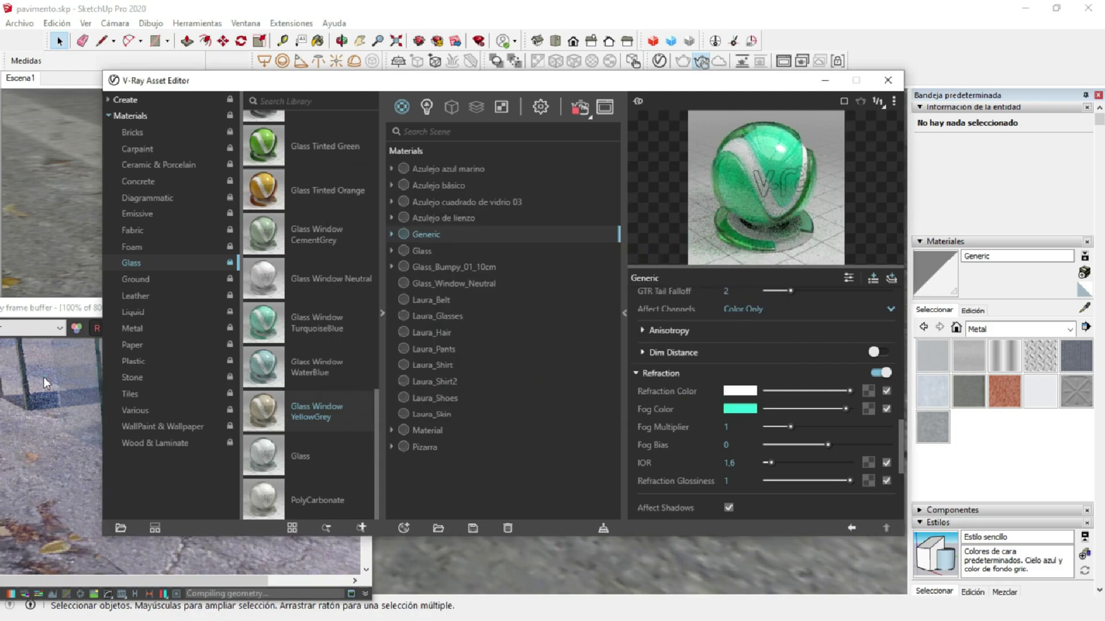
pyautogui.click(44, 378)
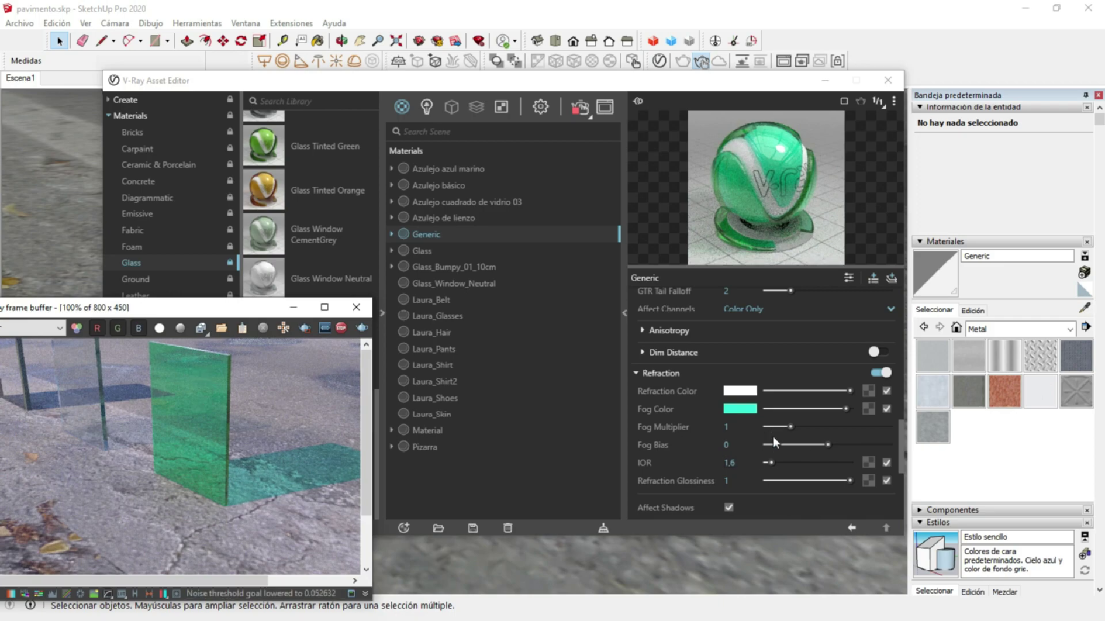
# - Lower the glass's fog multiplier to 0,011
pyautogui.moveTo(779, 427); pyautogui.dragTo(770, 427)
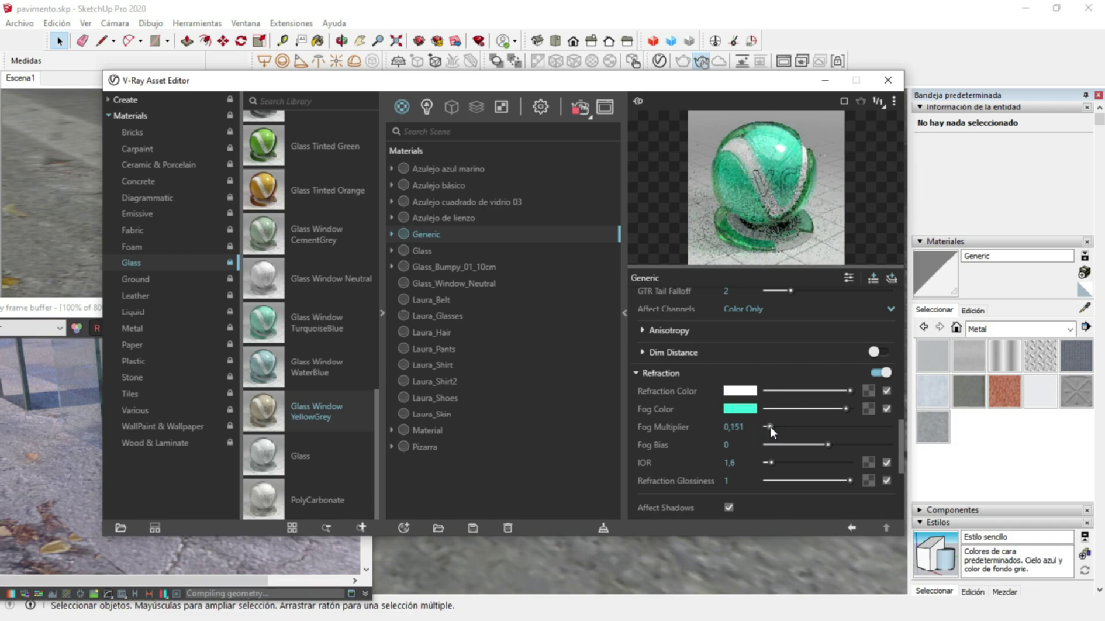
pyautogui.moveTo(770, 426); pyautogui.dragTo(766, 427)
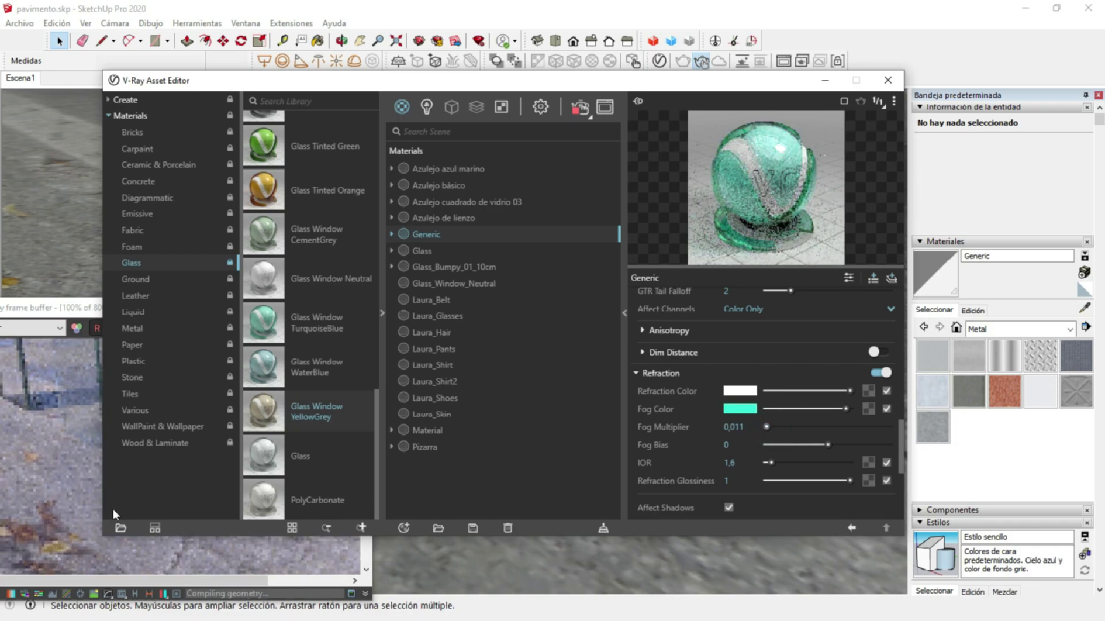
pyautogui.click(56, 539)
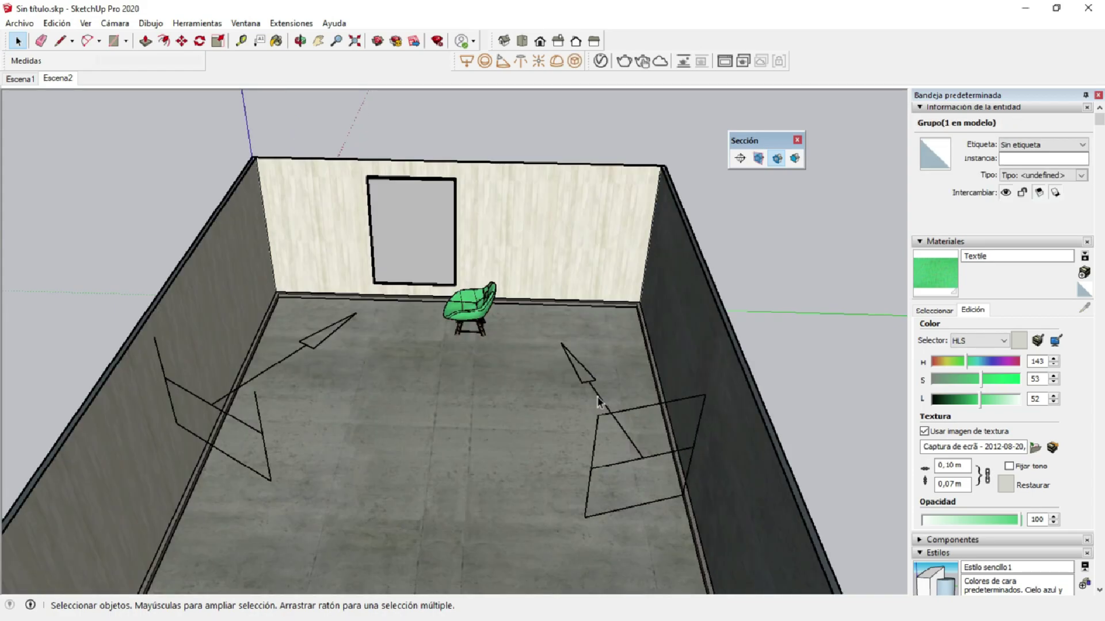
# - Select both rectangle lights, switch to Escena1, and run an interactive V-Ray render
pyautogui.click(613, 421)
pyautogui.click(261, 432)
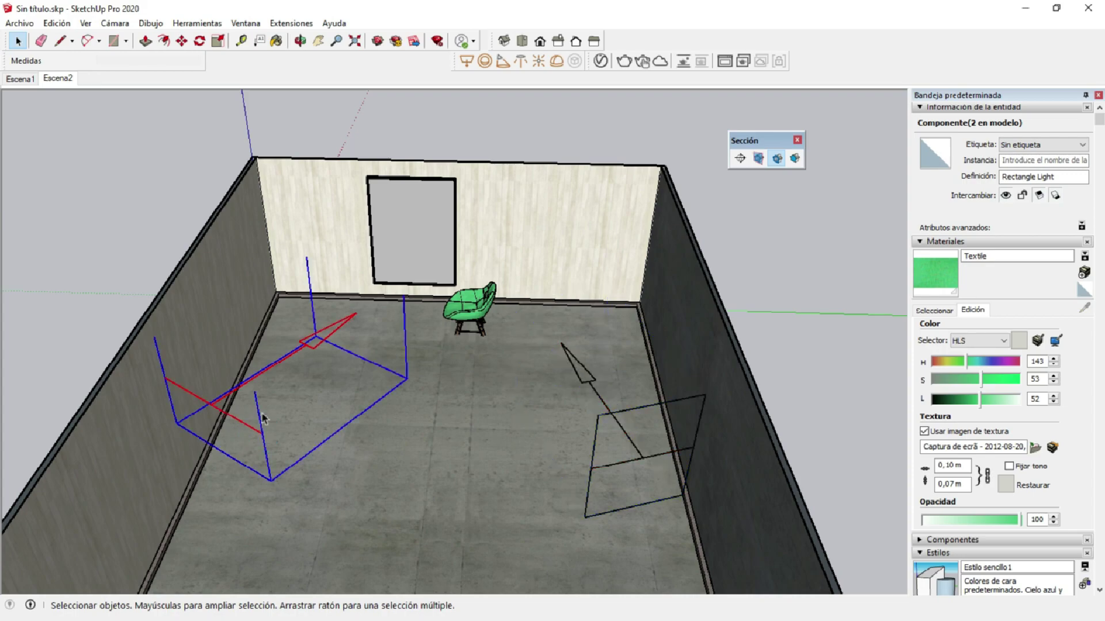
pyautogui.click(27, 79)
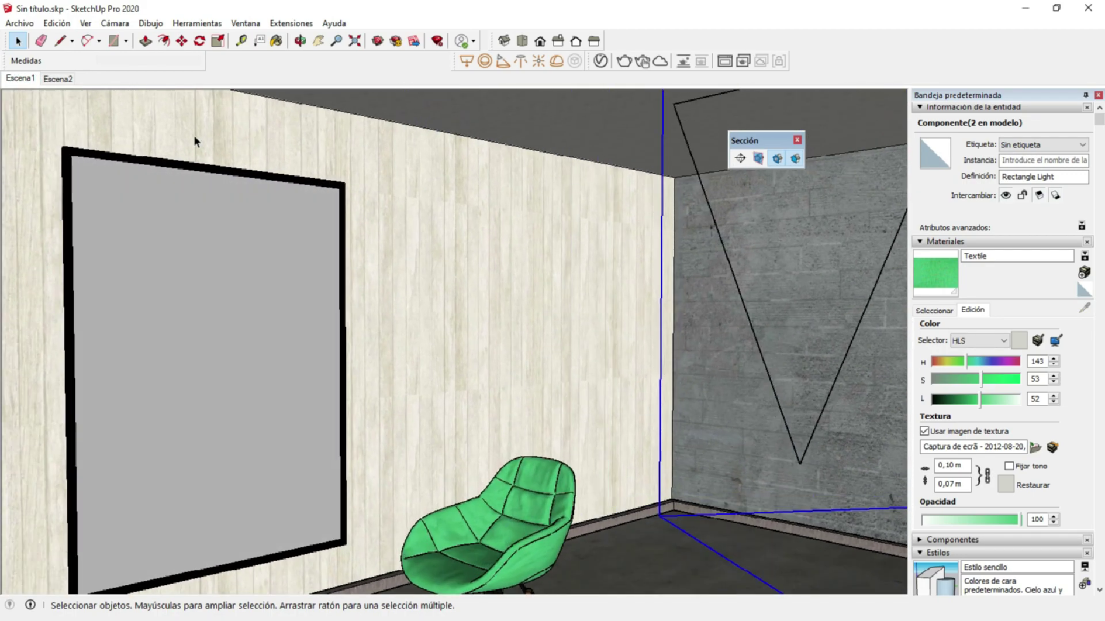
pyautogui.click(642, 61)
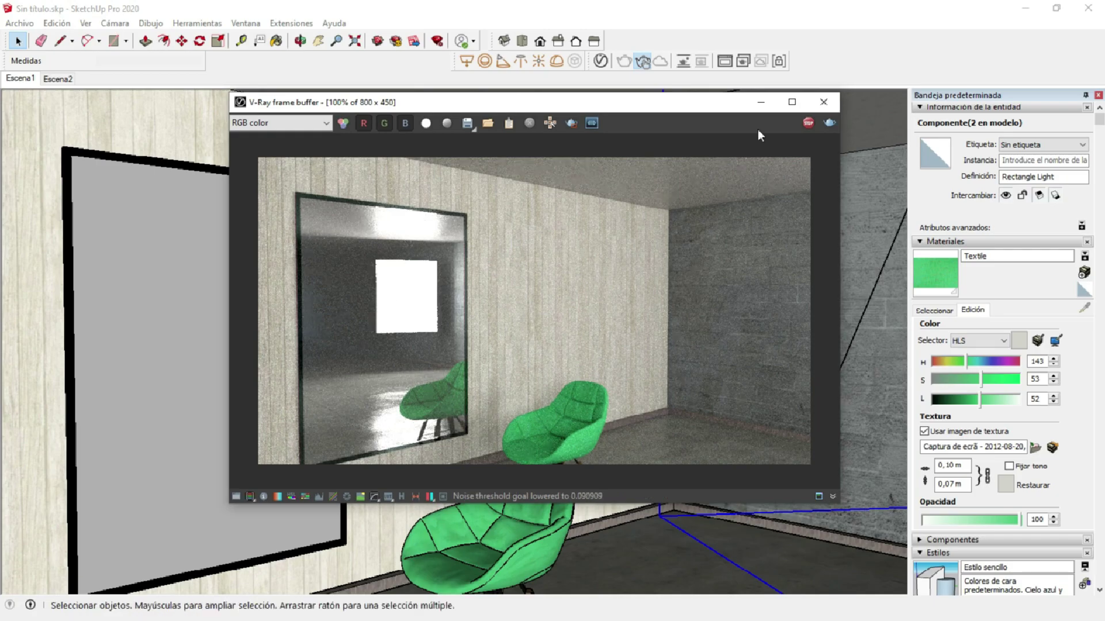
pyautogui.click(807, 123)
# - From Escena2, move the right rectangle light 0,74 m toward the back wall, then return to Escena1
pyautogui.click(73, 83)
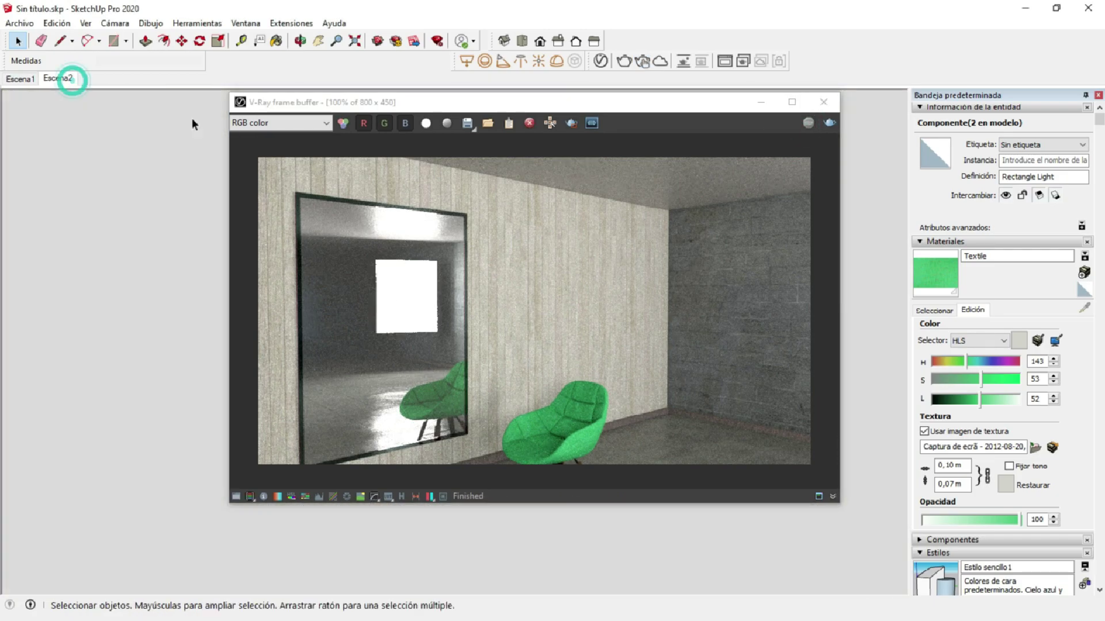
pyautogui.click(761, 102)
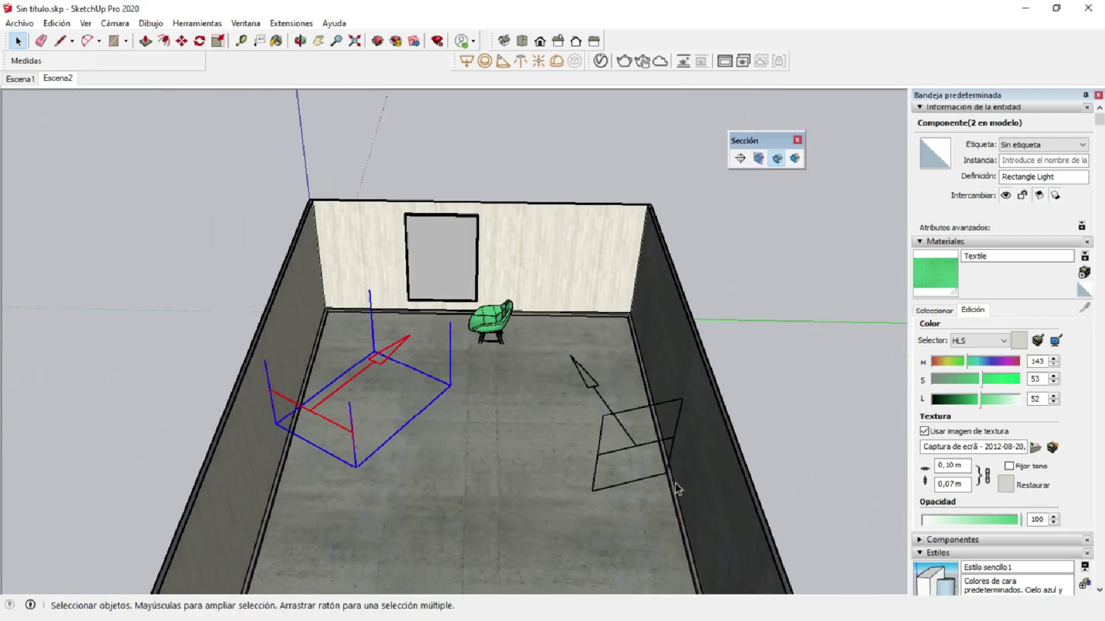
pyautogui.click(629, 412)
pyautogui.click(182, 42)
pyautogui.moveTo(633, 345); pyautogui.dragTo(656, 350, button='middle')
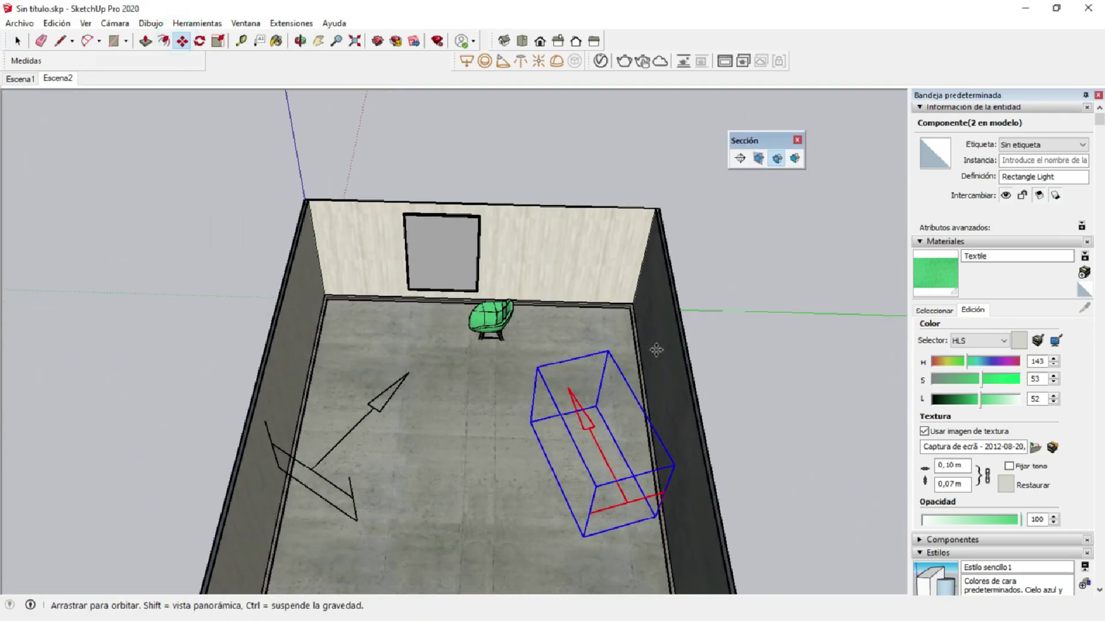
pyautogui.click(656, 350)
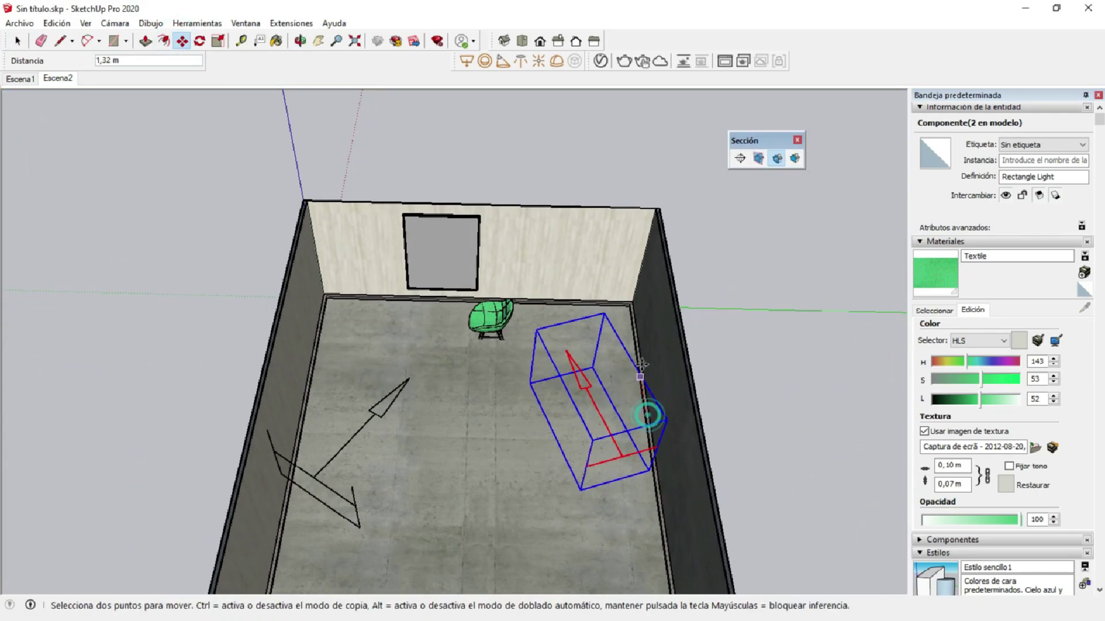
pyautogui.click(588, 352)
pyautogui.scroll(2, 448, 231)
pyautogui.scroll(3, 448, 230)
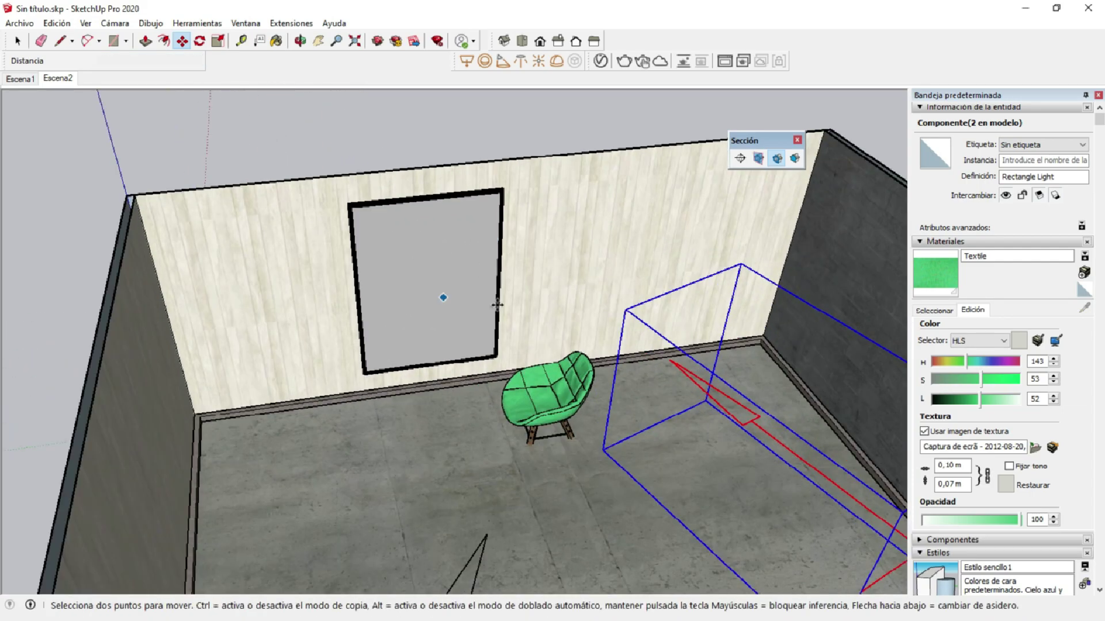
pyautogui.press('pageup')
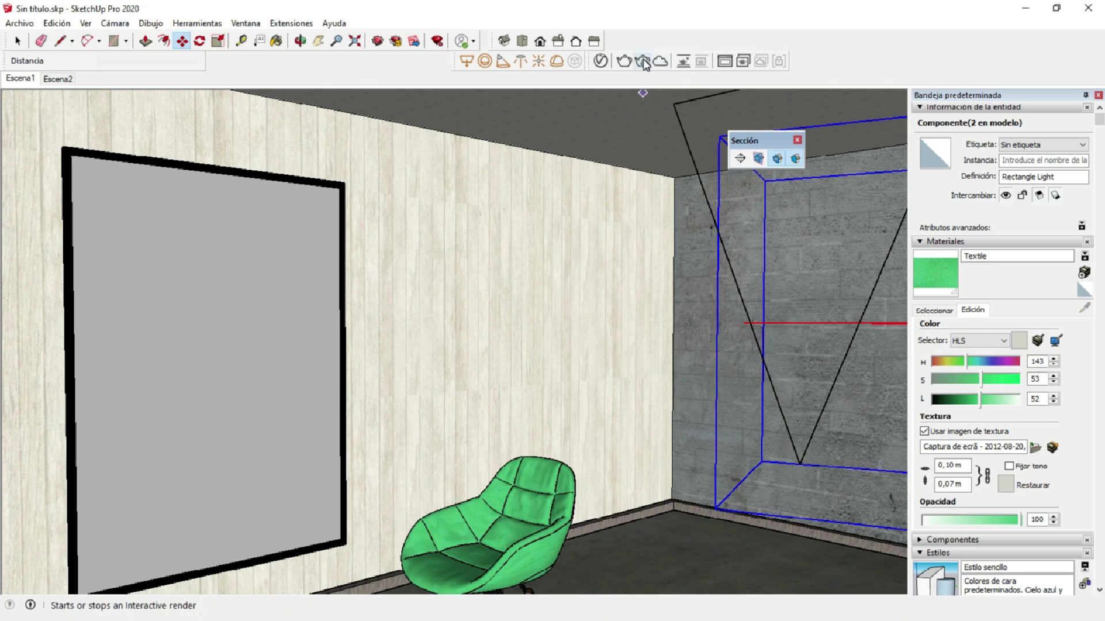
# - Start an interactive render and open the Rectangle Light settings in the Asset Editor Lights tab
pyautogui.click(643, 61)
pyautogui.click(600, 61)
pyautogui.click(330, 137)
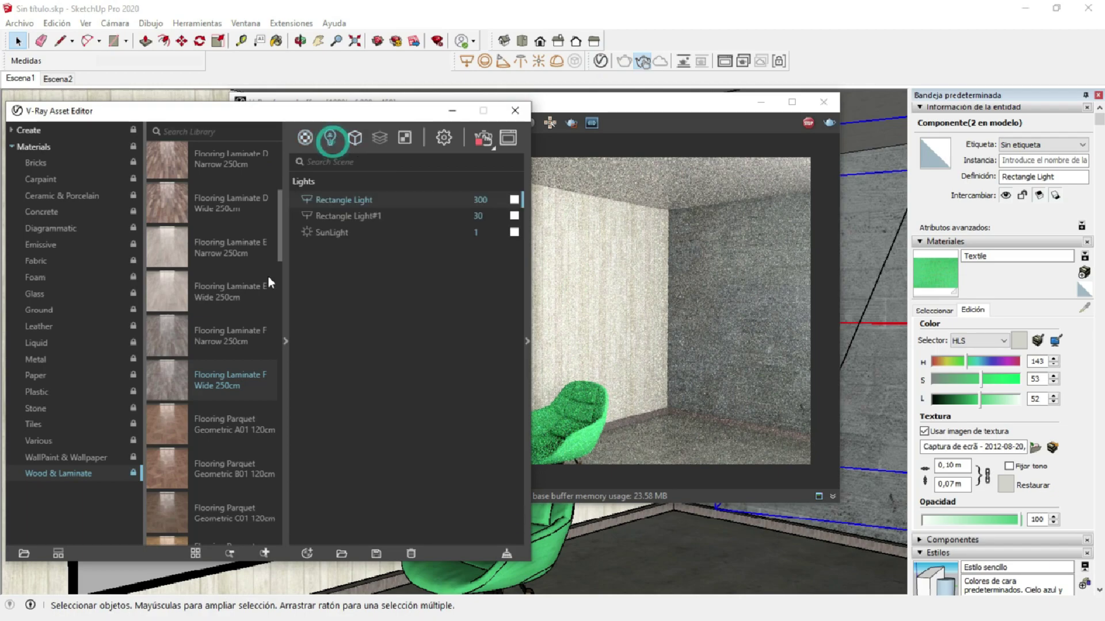
pyautogui.click(287, 315)
pyautogui.click(296, 142)
pyautogui.moveTo(305, 52); pyautogui.dragTo(99, 92)
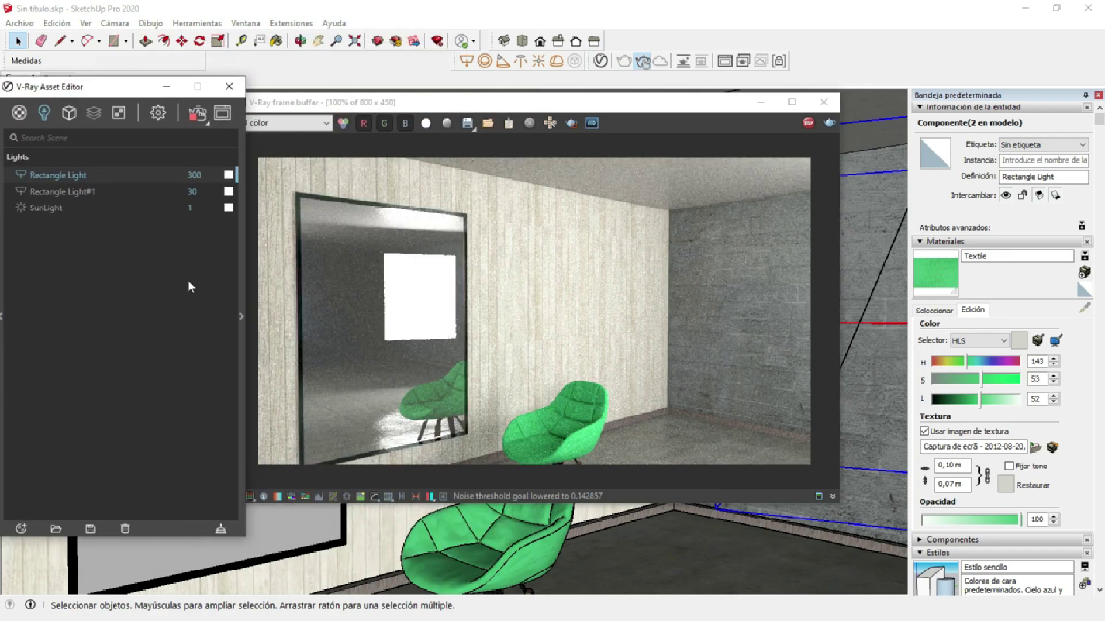
pyautogui.click(239, 323)
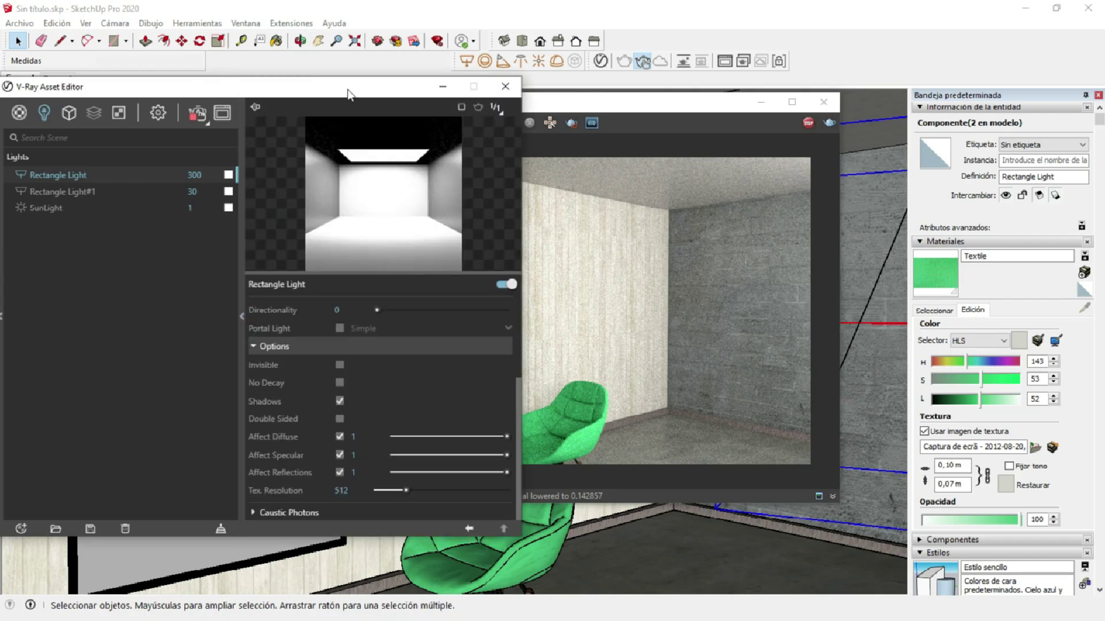
pyautogui.moveTo(358, 94); pyautogui.dragTo(118, 94)
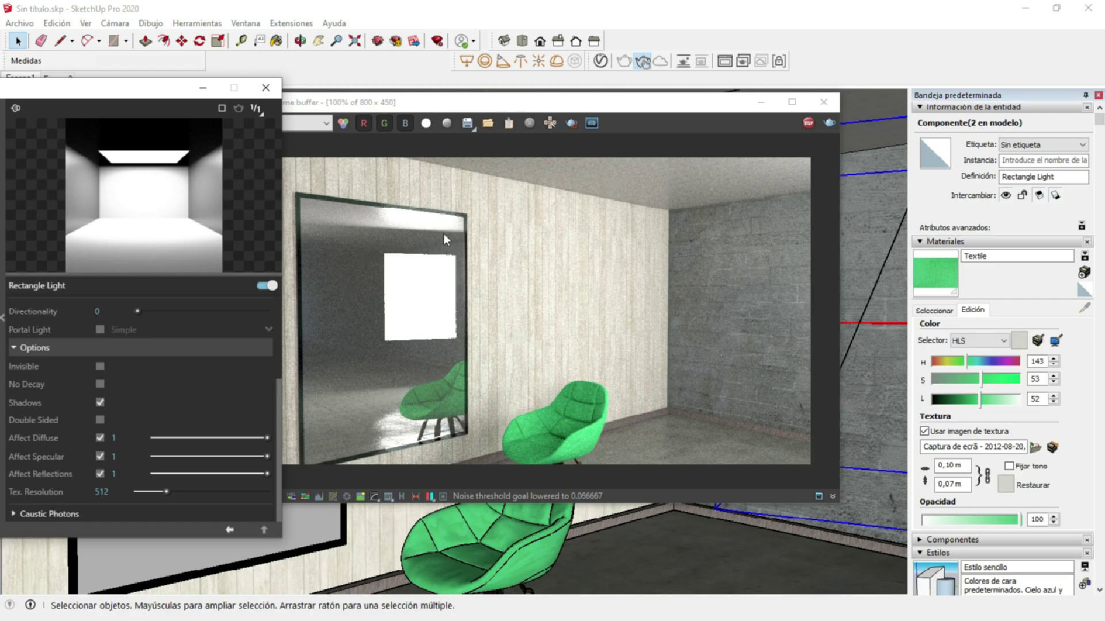
# - Turn off the Rectangle Light's Affect Reflections and Affect Specular, keeping Affect Diffuse on
pyautogui.click(100, 474)
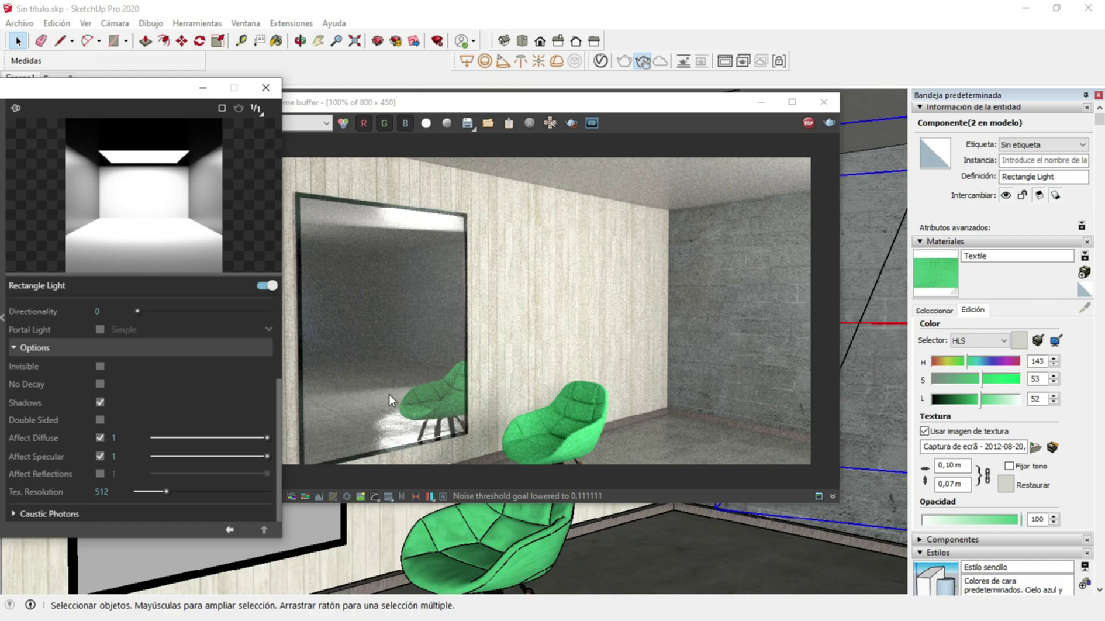
pyautogui.click(100, 457)
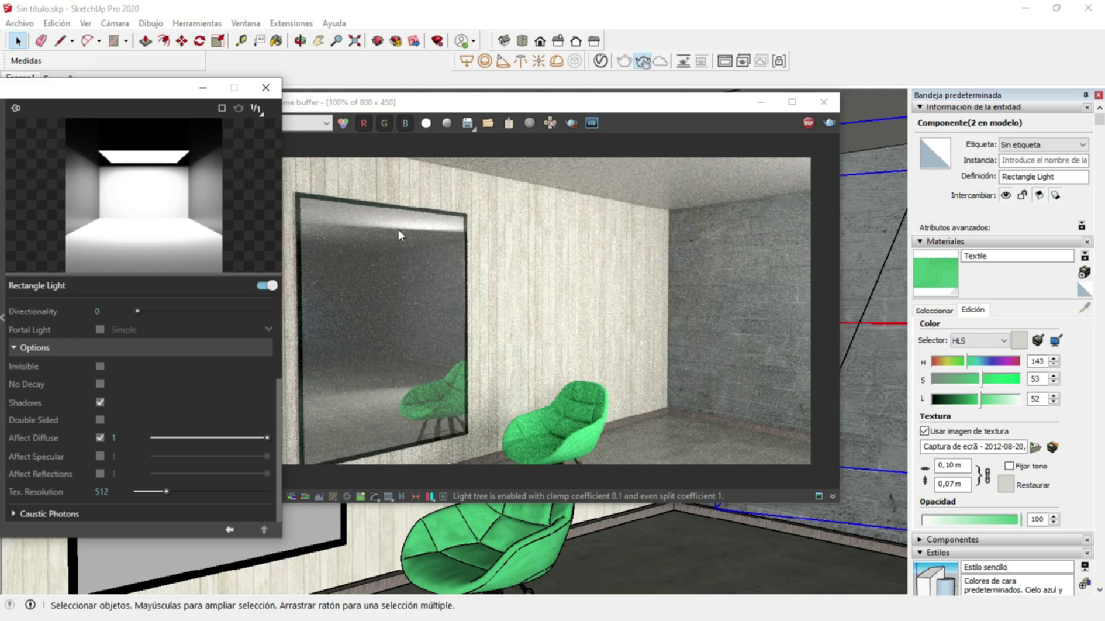
pyautogui.click(101, 438)
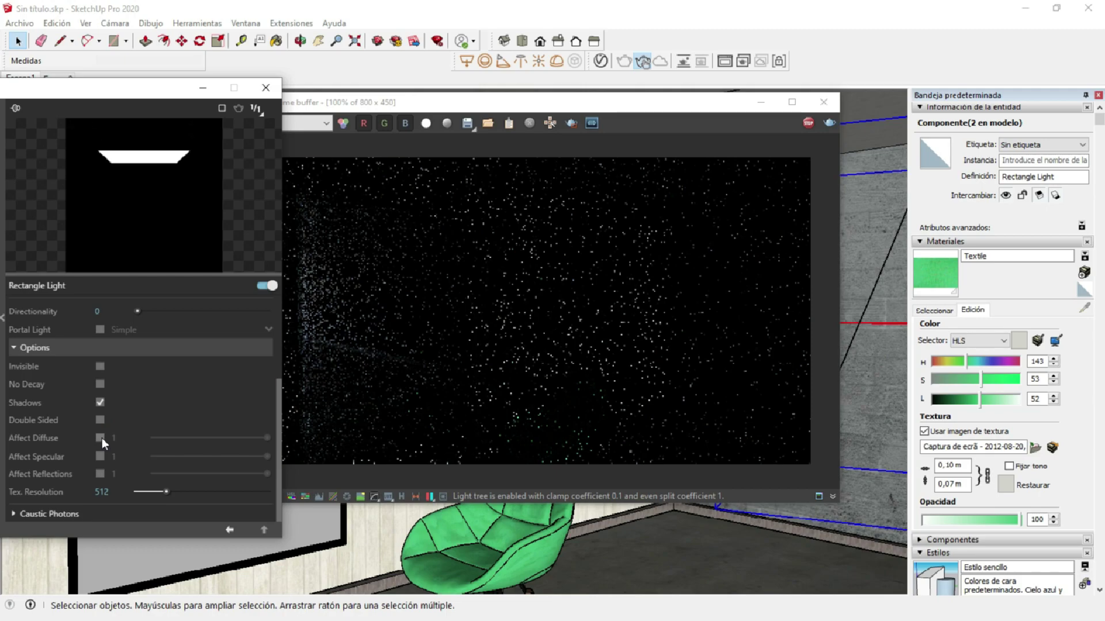
pyautogui.click(100, 438)
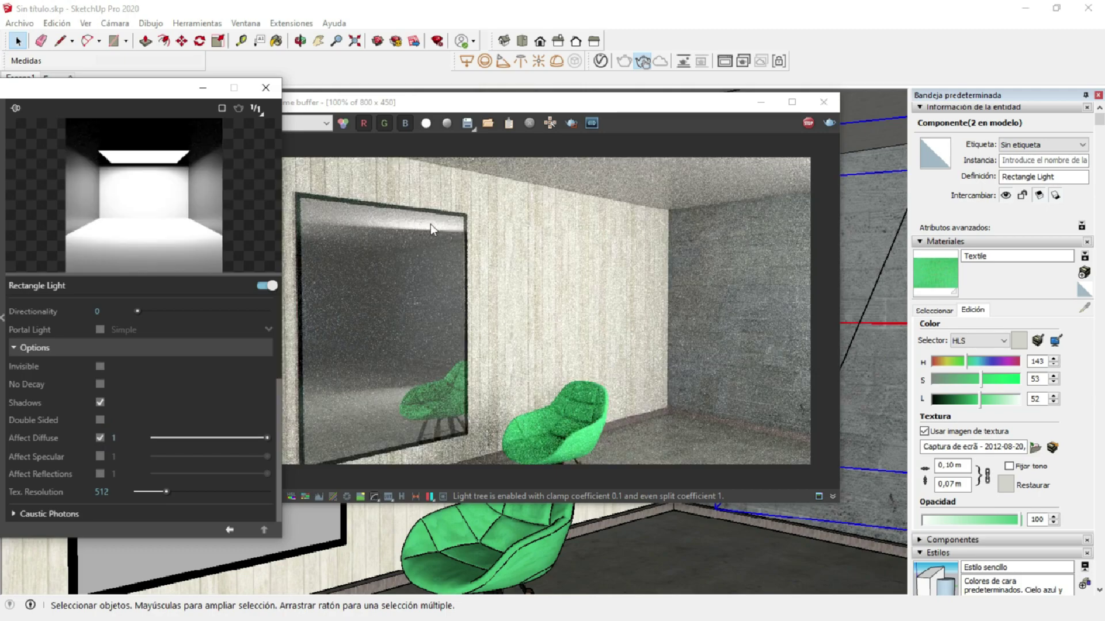
pyautogui.click(823, 101)
pyautogui.moveTo(540, 200)
pyautogui.mouseDown(button='middle')
pyautogui.moveTo(586, 226)
pyautogui.moveTo(631, 184)
pyautogui.mouseUp(button='middle')
# - Scale the rectangle light to 0,77 along the green axis, raising its bottom edge
pyautogui.press('s')
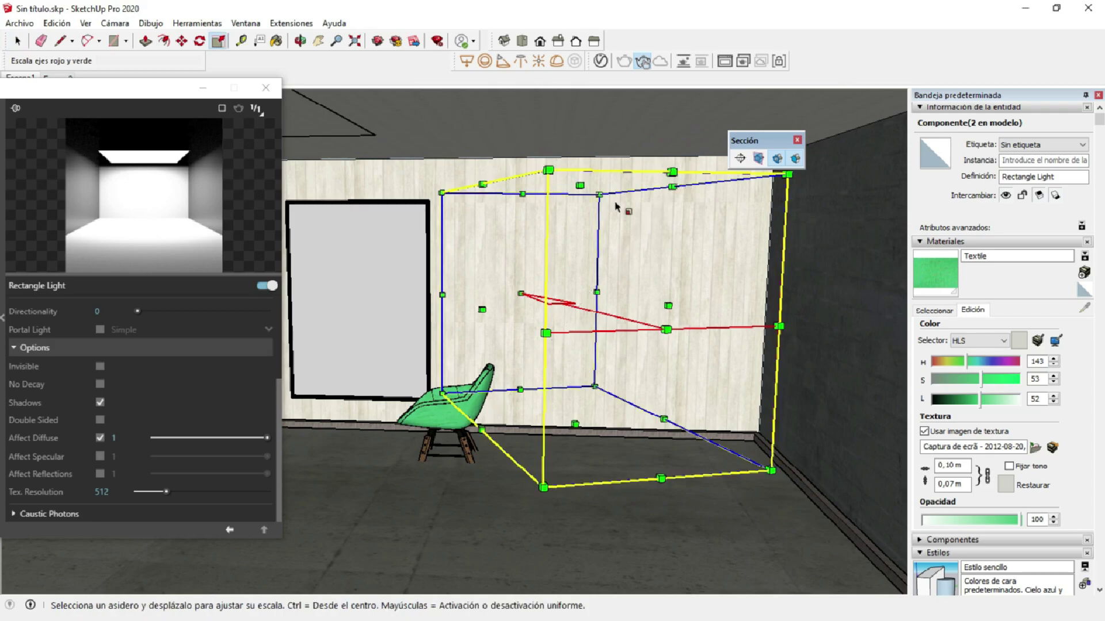
pyautogui.moveTo(578, 178); pyautogui.dragTo(577, 299)
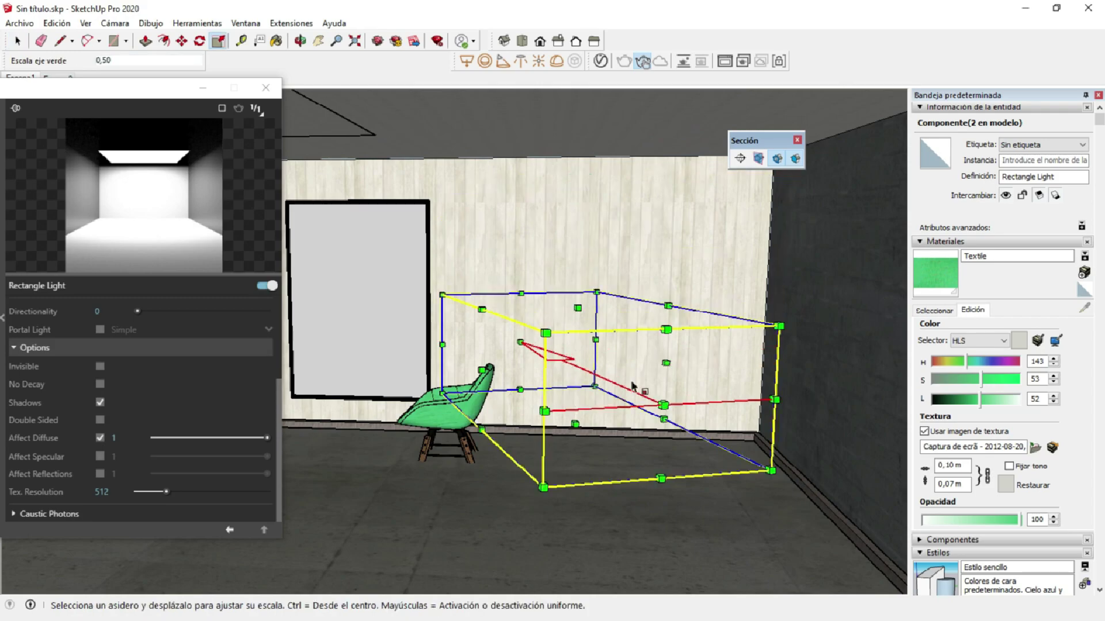
pyautogui.moveTo(578, 299); pyautogui.dragTo(603, 318, button='middle')
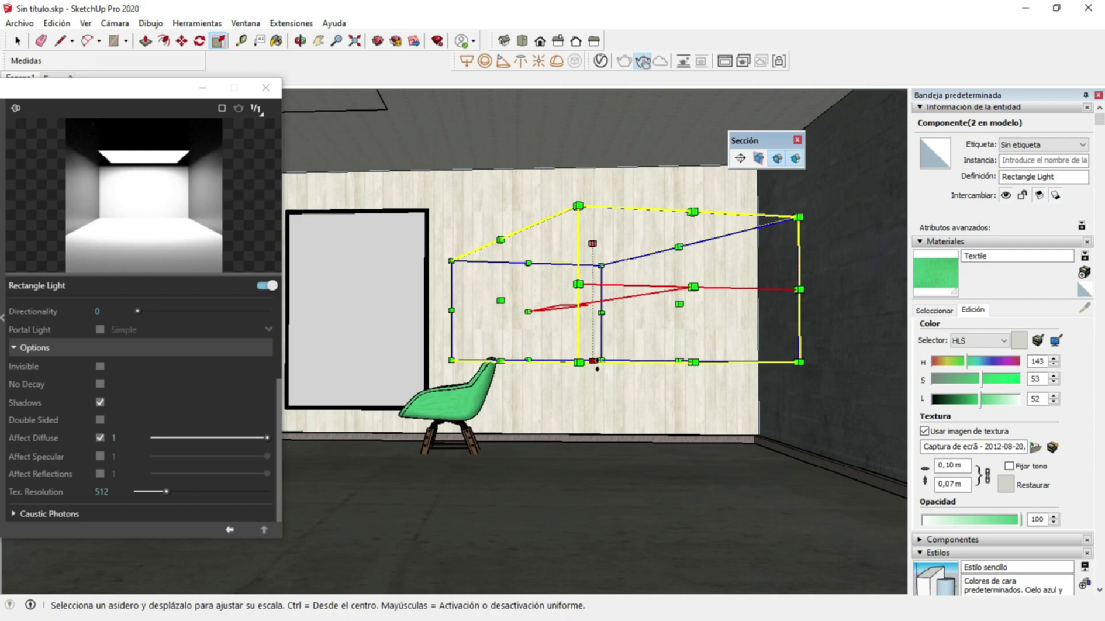
pyautogui.moveTo(596, 362); pyautogui.dragTo(596, 328)
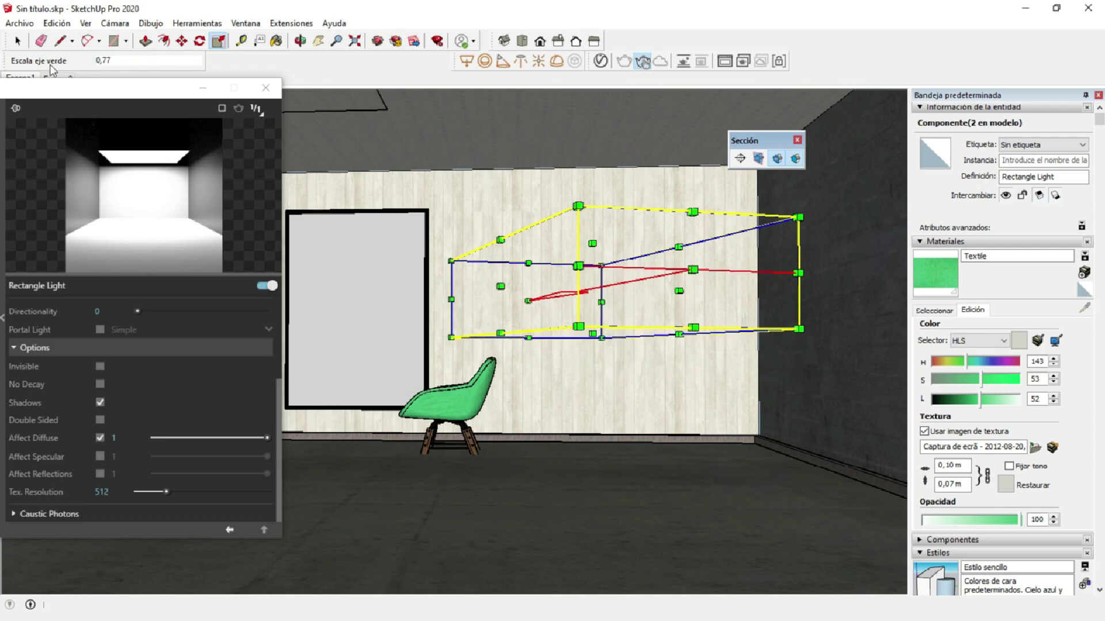
pyautogui.moveTo(55, 84); pyautogui.dragTo(55, 106)
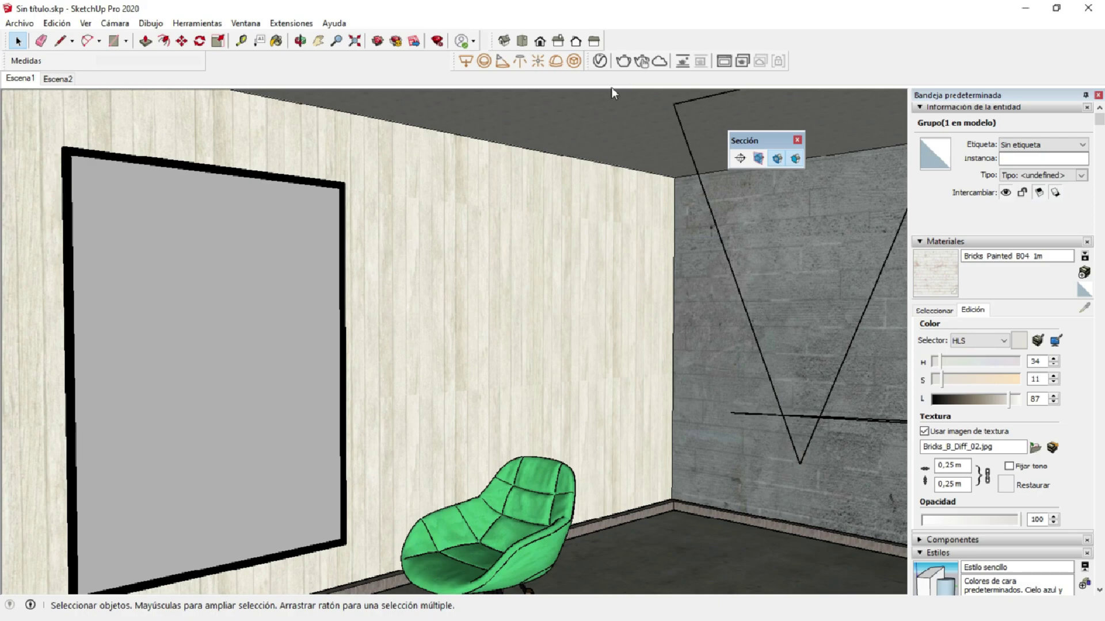
# - Render the scene with V-Ray and place the progress log beside the render window
pyautogui.click(622, 61)
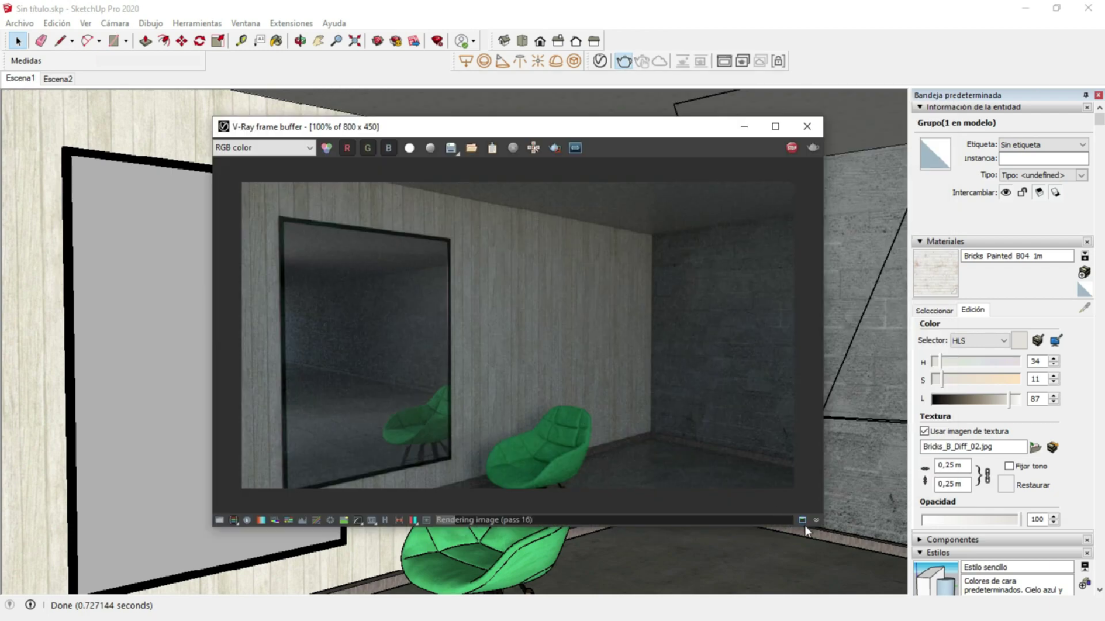
pyautogui.click(802, 520)
pyautogui.moveTo(849, 98); pyautogui.dragTo(884, 218)
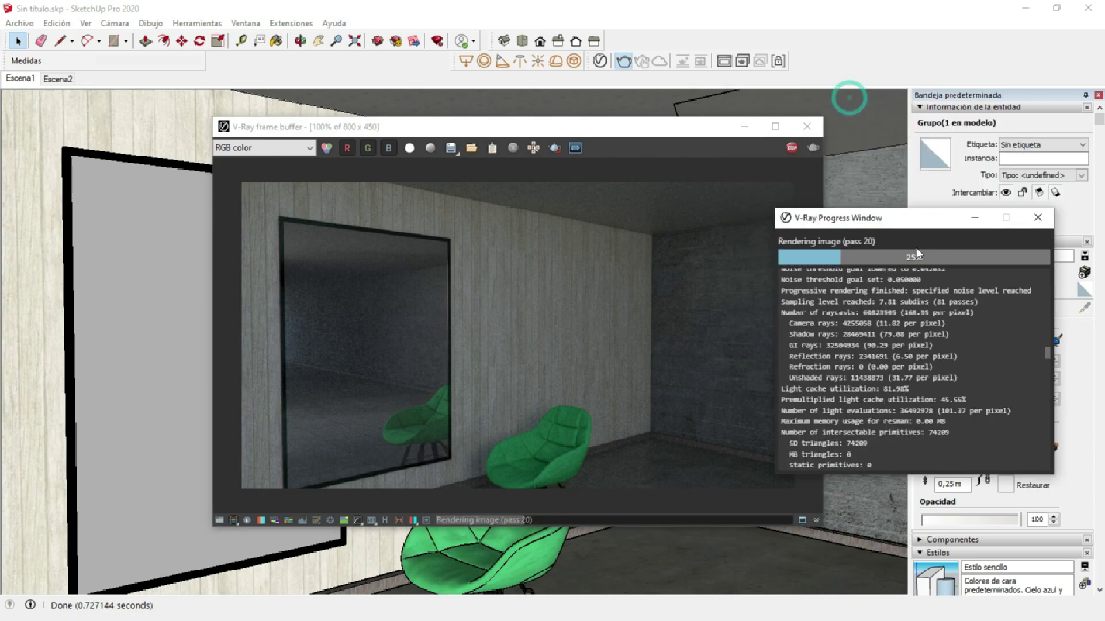
pyautogui.moveTo(719, 129); pyautogui.dragTo(599, 141)
pyautogui.moveTo(859, 222); pyautogui.dragTo(800, 132)
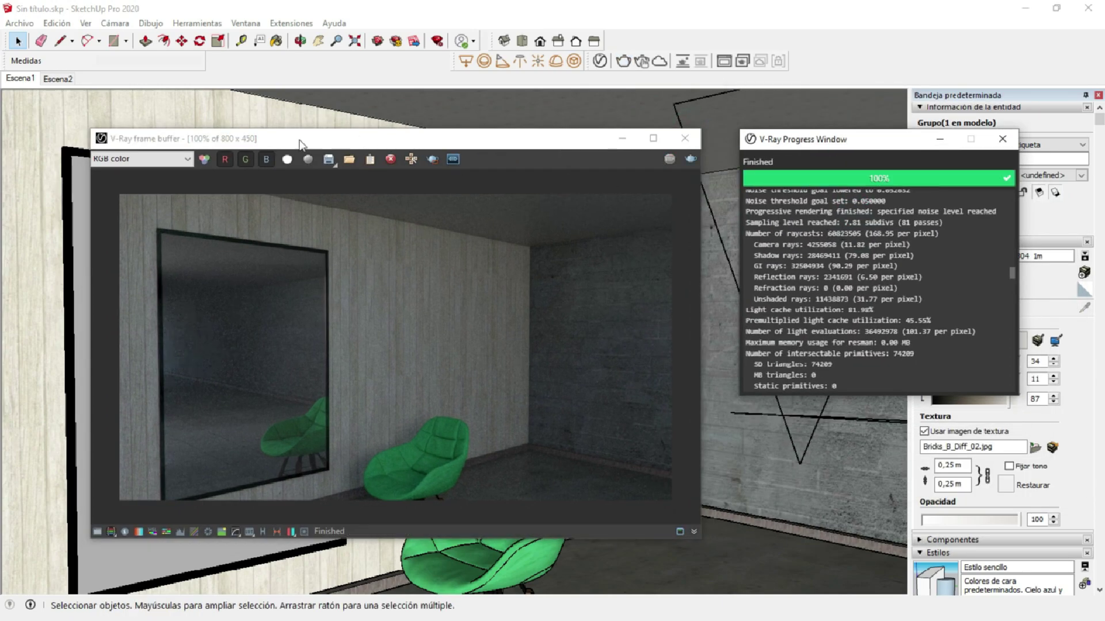
# - Save the render as PNG '1' in Nueva carpeta and zoom in to inspect the noise
pyautogui.click(330, 160)
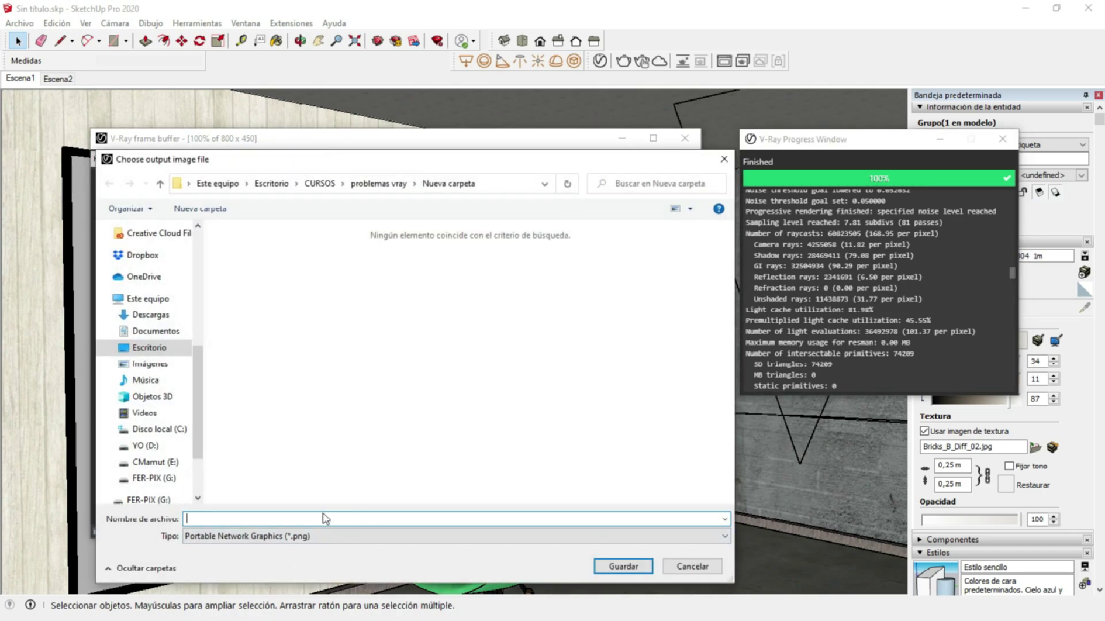
pyautogui.click(625, 561)
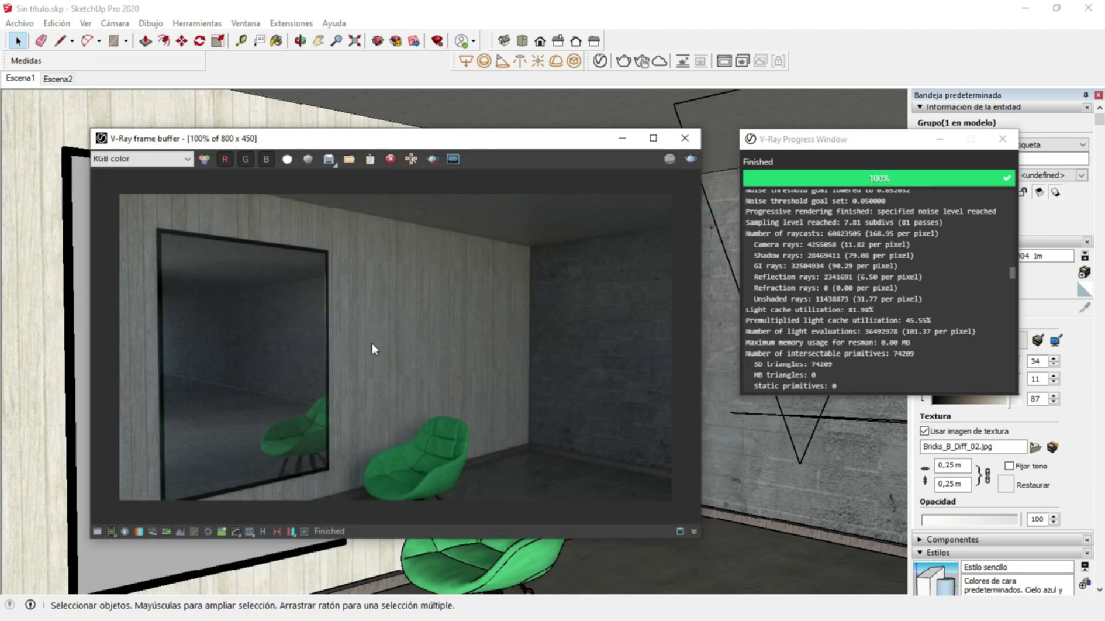
pyautogui.scroll(2, 374, 348)
pyautogui.moveTo(344, 348); pyautogui.dragTo(701, 464, button='middle')
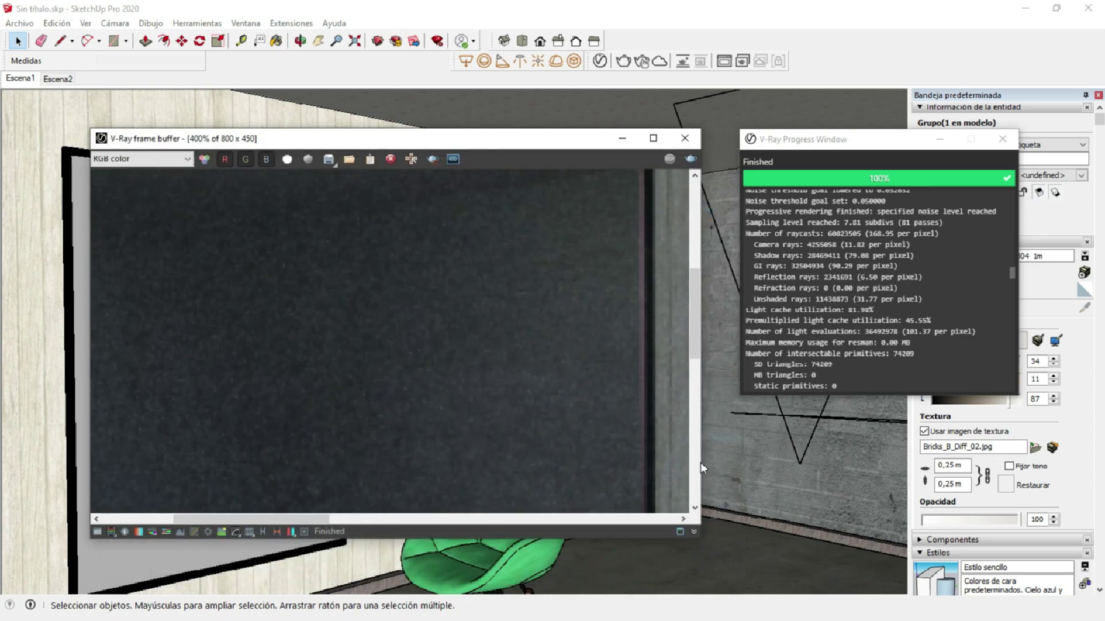
pyautogui.scroll(-2, 411, 328)
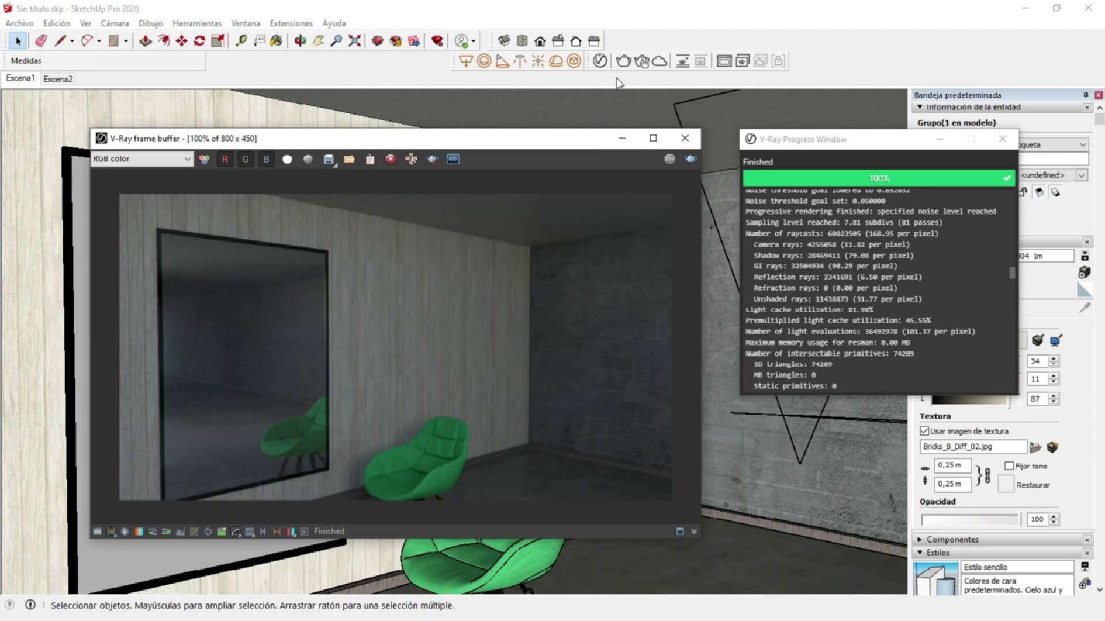
pyautogui.click(599, 63)
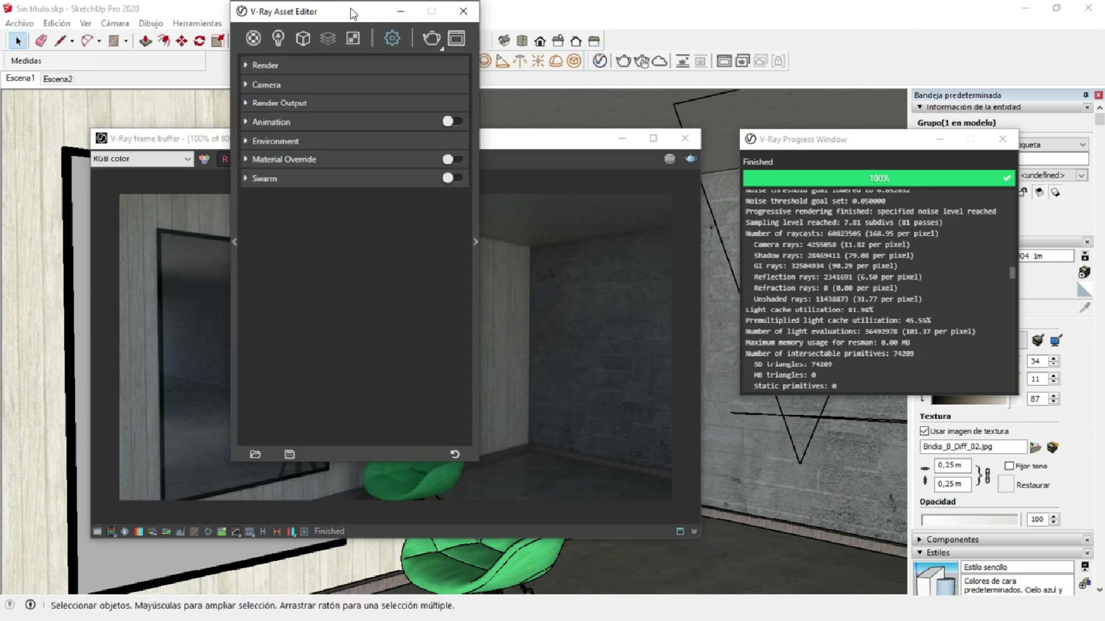
# - Enable the V-Ray denoiser in the render settings
pyautogui.moveTo(348, 14)
pyautogui.mouseDown()
pyautogui.moveTo(373, 86)
pyautogui.moveTo(421, 150)
pyautogui.mouseUp()
pyautogui.click(351, 180)
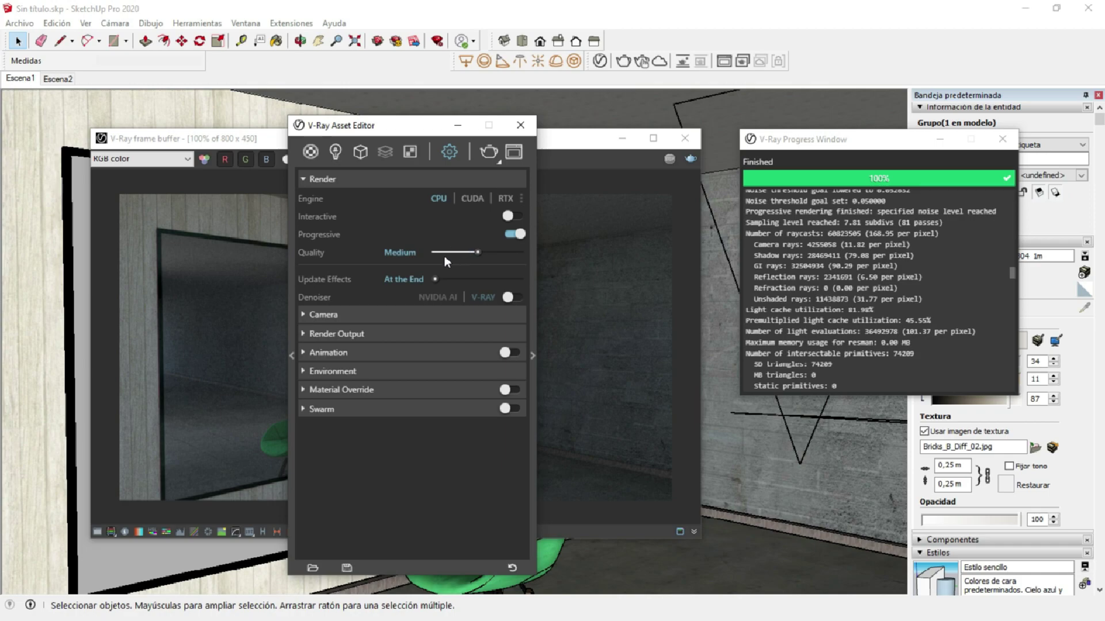
pyautogui.click(533, 270)
pyautogui.moveTo(515, 129); pyautogui.dragTo(467, 120)
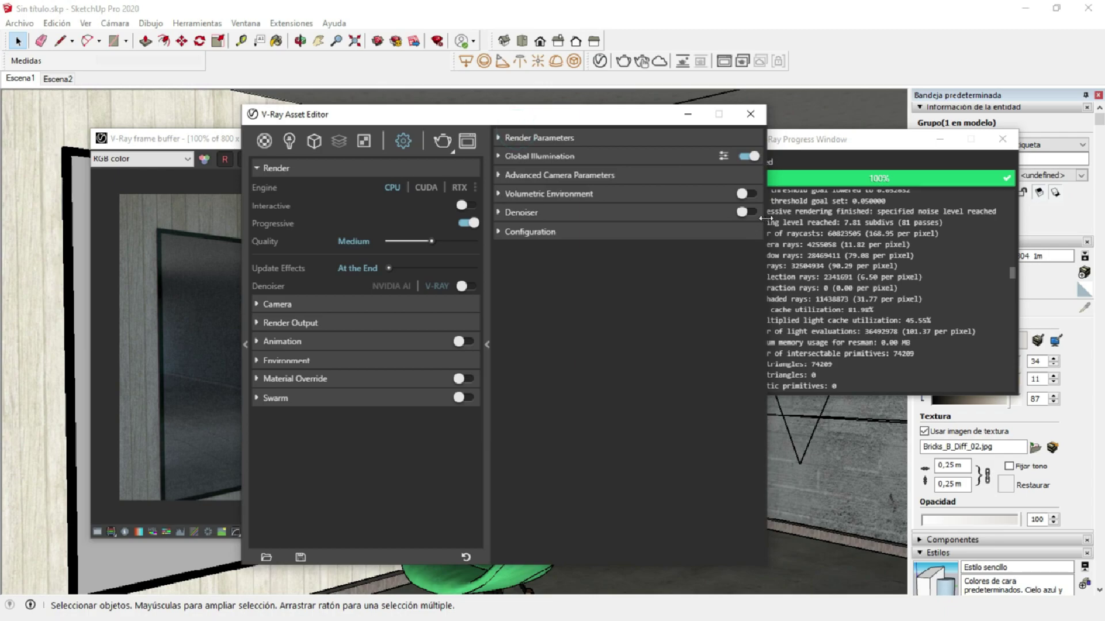
pyautogui.click(742, 212)
pyautogui.click(499, 213)
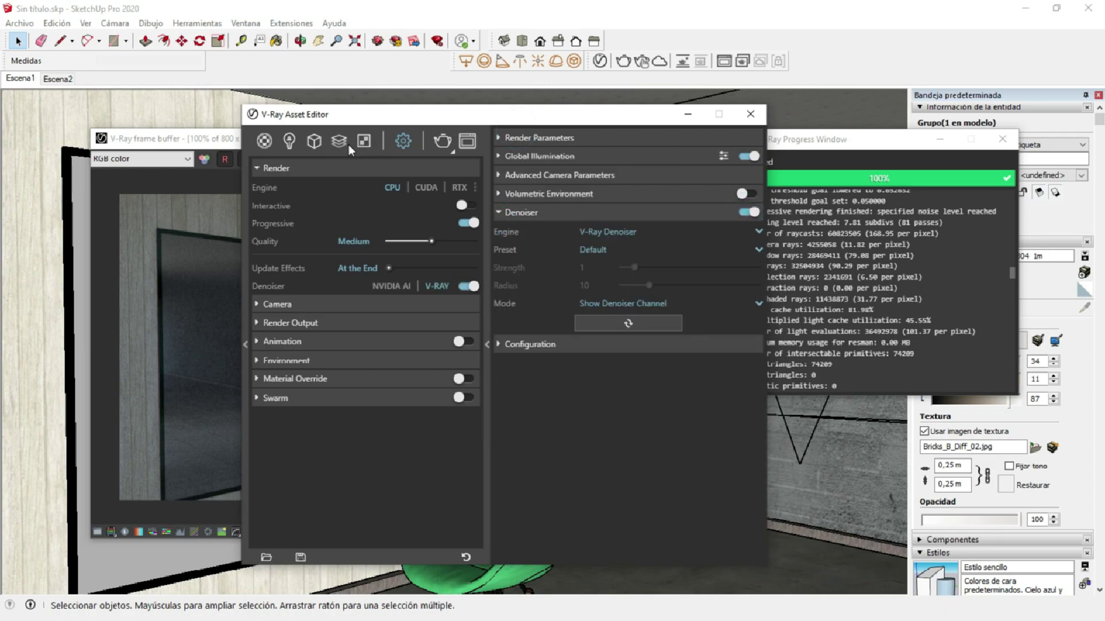
# - Add Global Illumination, Lighting, Reflection, Refraction and Specular render elements
pyautogui.click(343, 144)
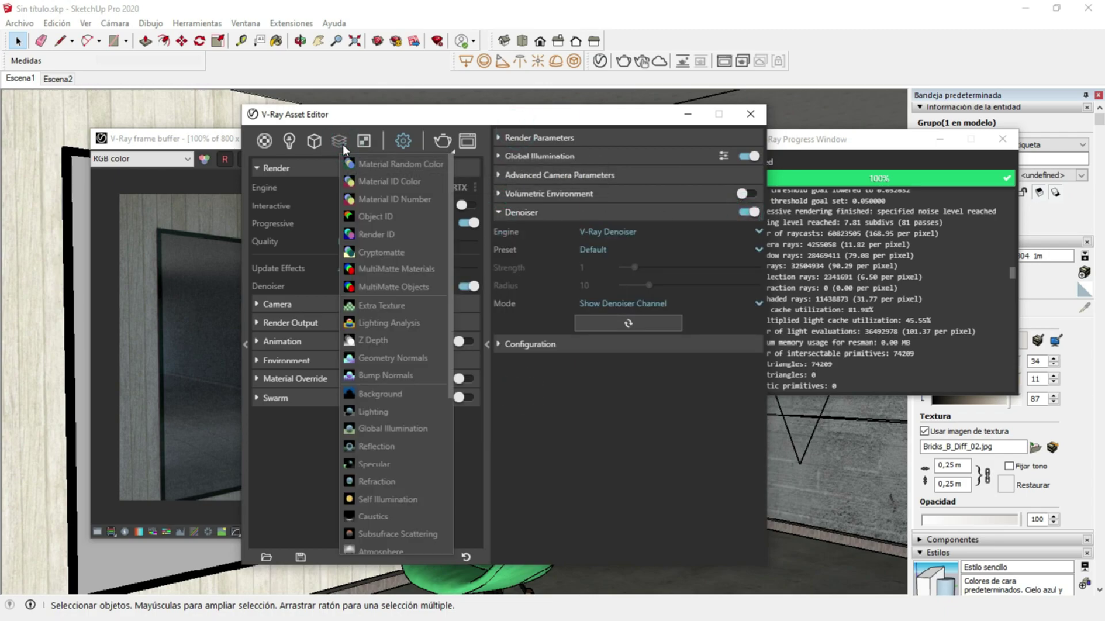
pyautogui.click(391, 414)
pyautogui.click(392, 430)
pyautogui.click(391, 481)
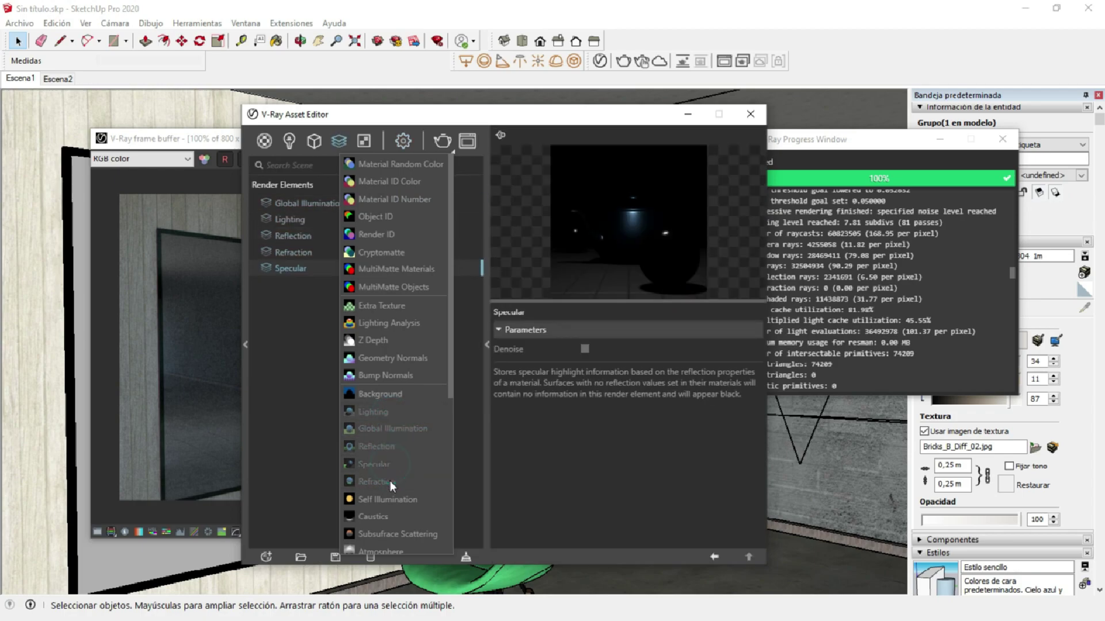
pyautogui.click(256, 455)
# - Turn on Denoise for the Reflection, Refraction and Specular elements, then close the editor
pyautogui.click(345, 206)
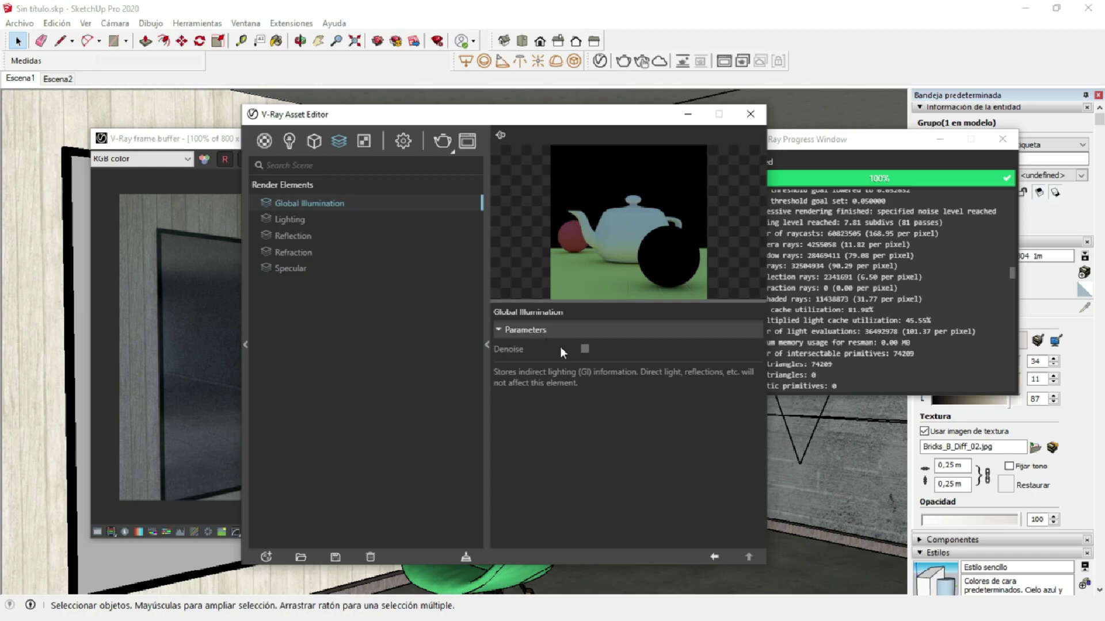
pyautogui.click(281, 221)
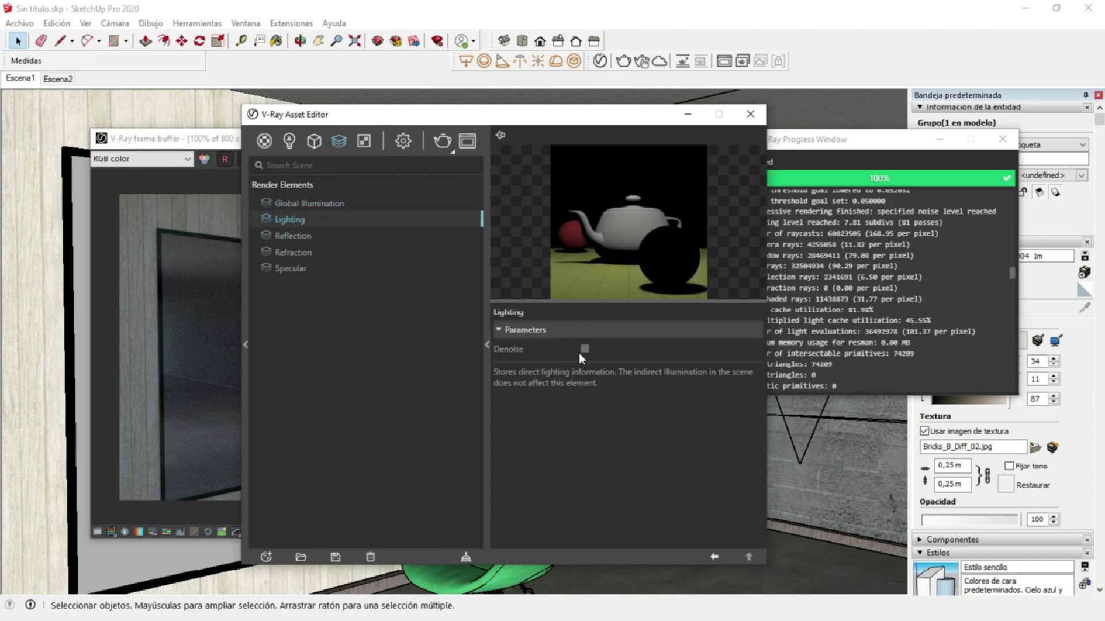
pyautogui.click(293, 236)
pyautogui.click(585, 348)
pyautogui.click(340, 252)
pyautogui.click(584, 348)
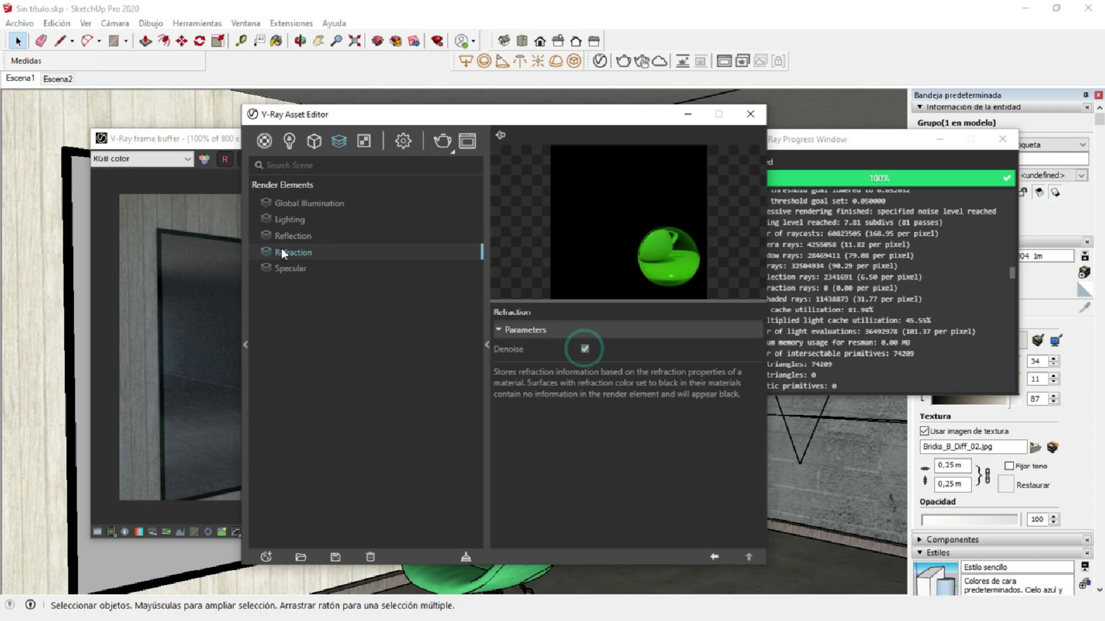
pyautogui.click(290, 268)
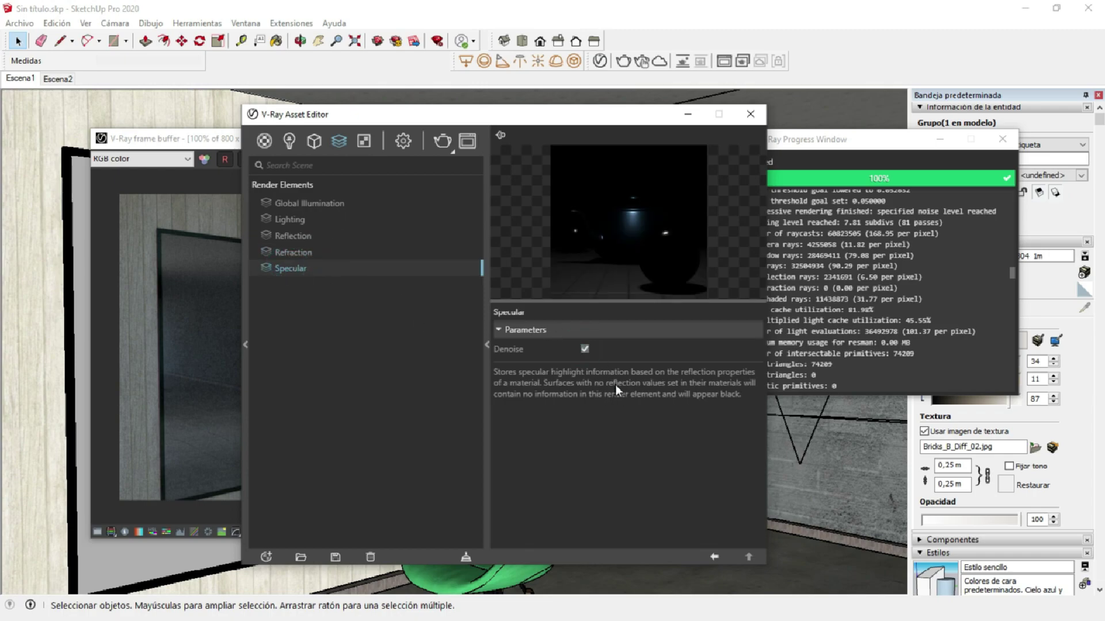
pyautogui.click(688, 114)
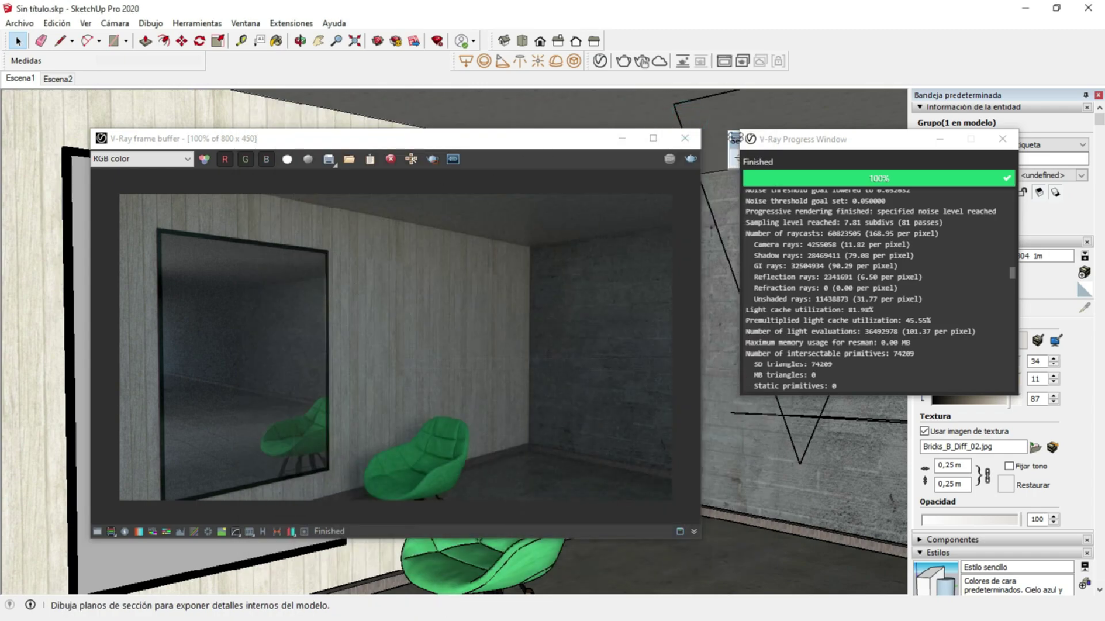
# - Re-render the scene with the new elements and view the Global_Illumination channel
pyautogui.click(694, 166)
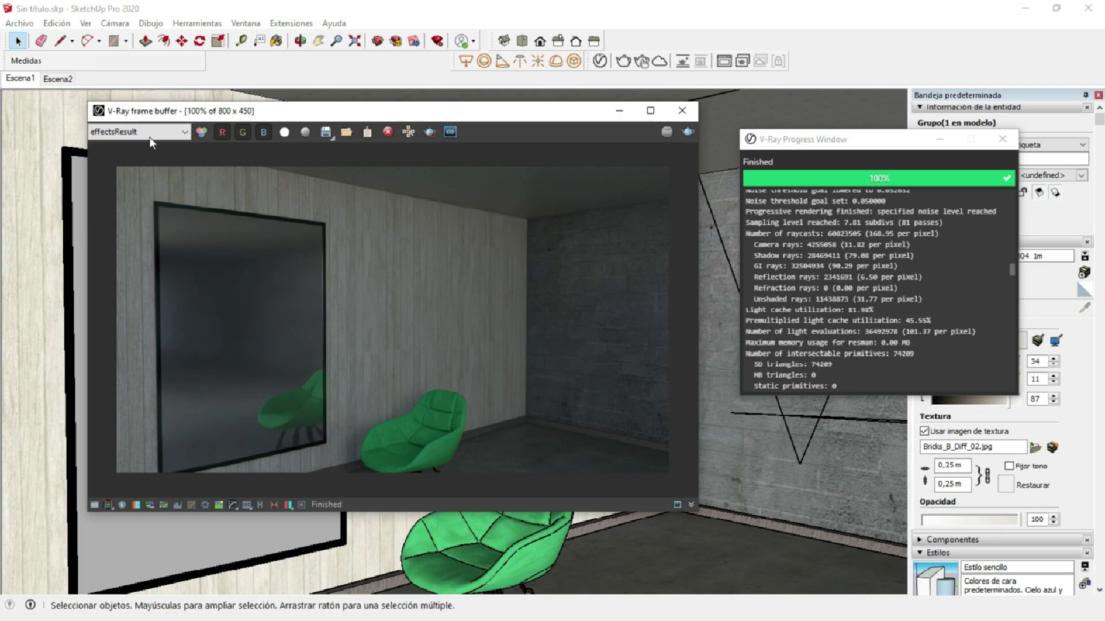
pyautogui.click(152, 134)
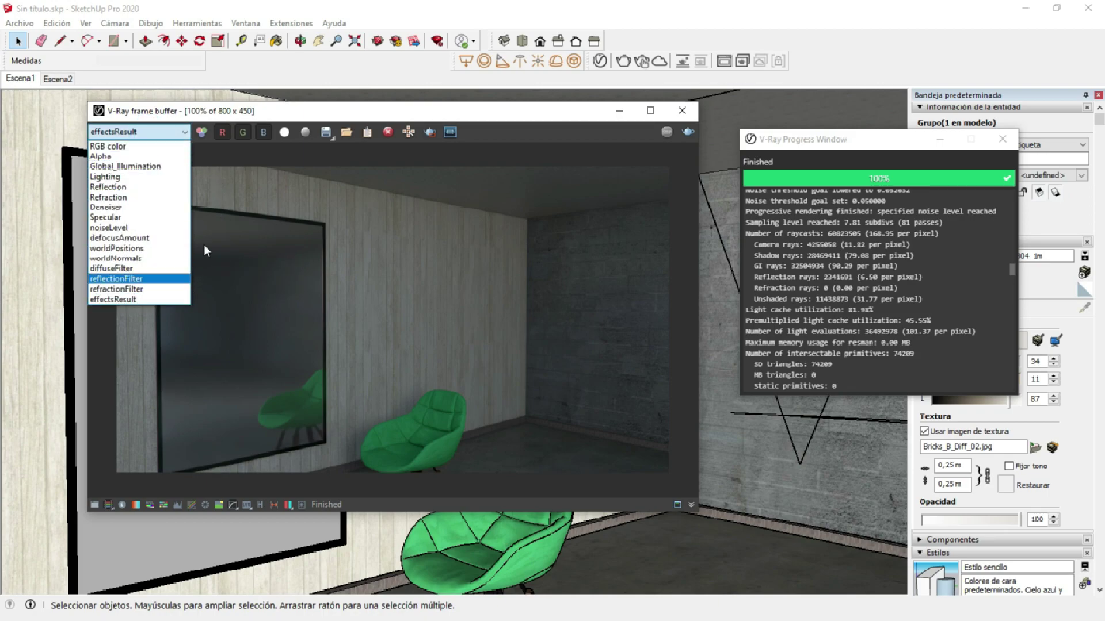
pyautogui.click(157, 167)
pyautogui.scroll(2, 293, 288)
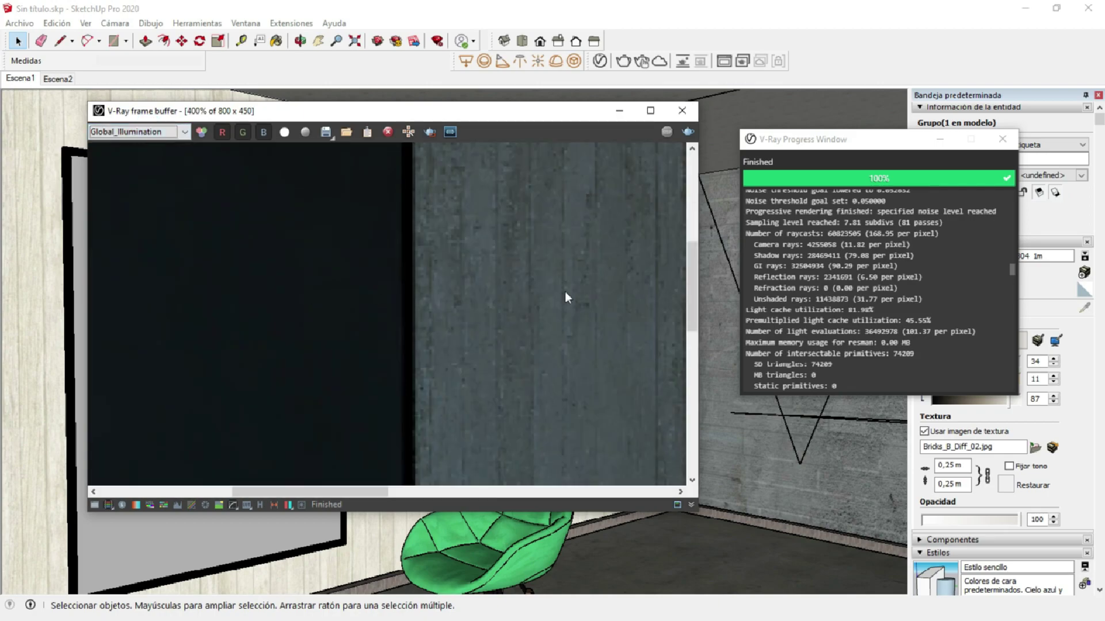
# - Check the Refraction and Reflection channels, then return to the effectsResult image
pyautogui.click(154, 133)
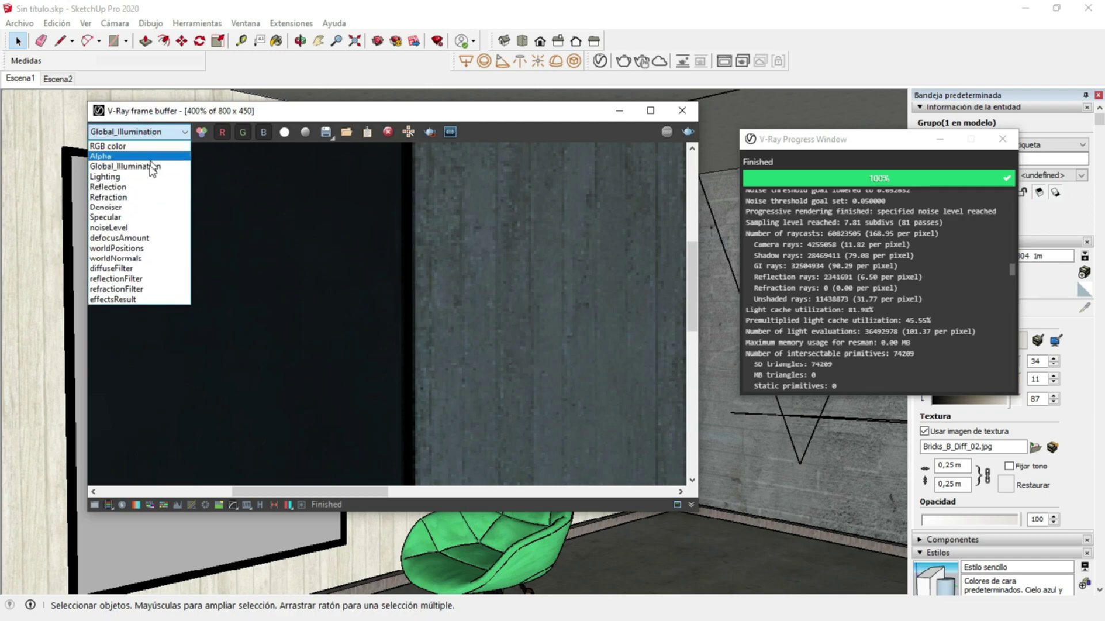
pyautogui.click(138, 197)
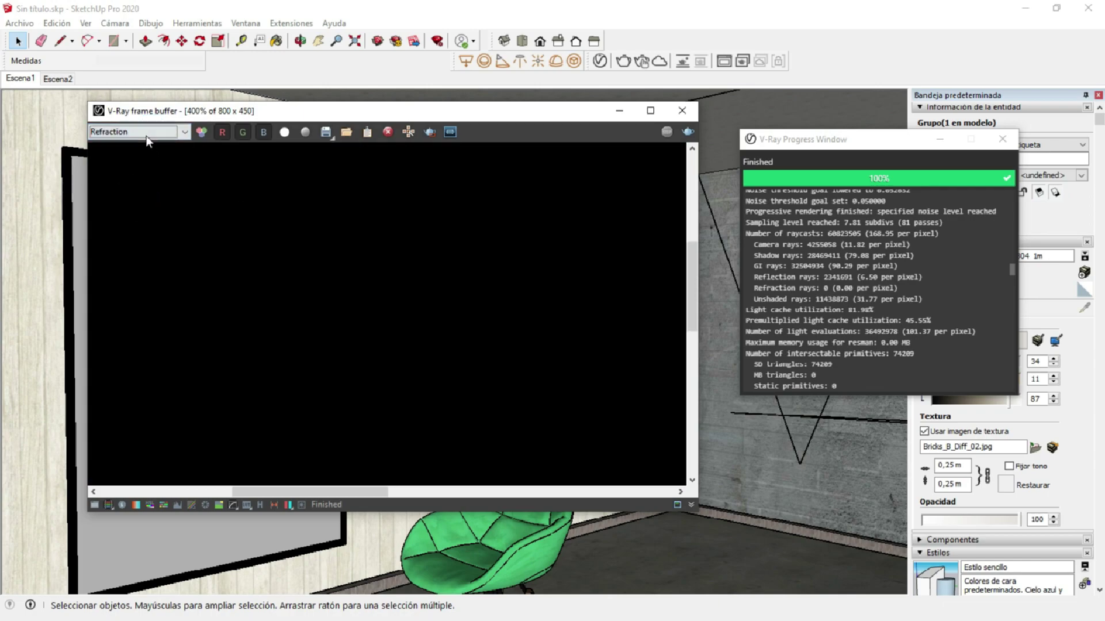
pyautogui.click(148, 134)
pyautogui.click(146, 184)
pyautogui.scroll(-2, 463, 256)
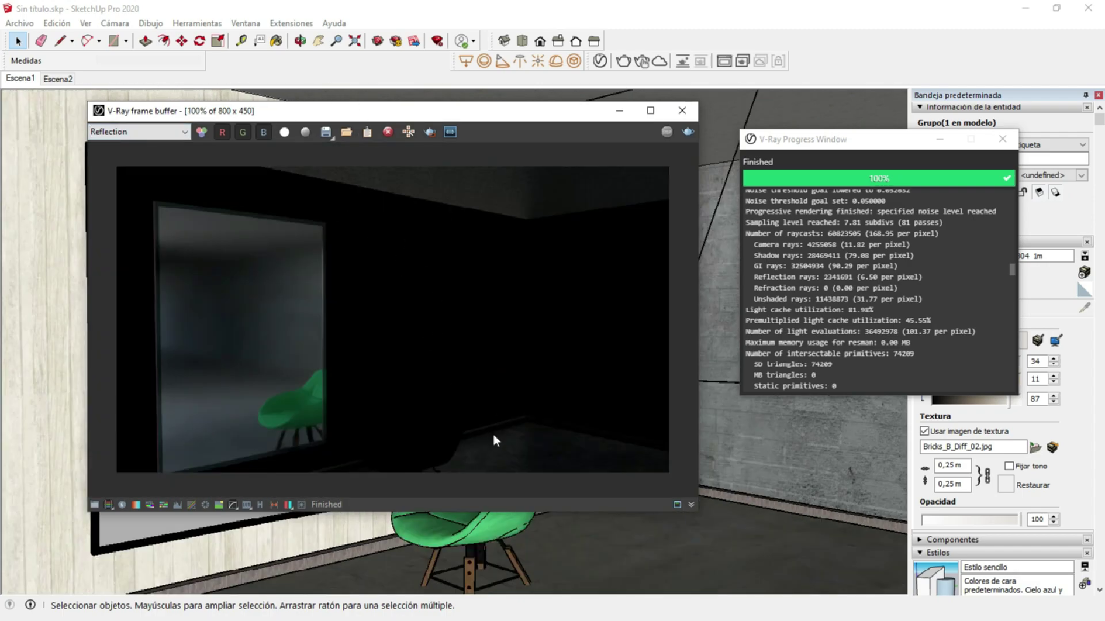
pyautogui.click(164, 132)
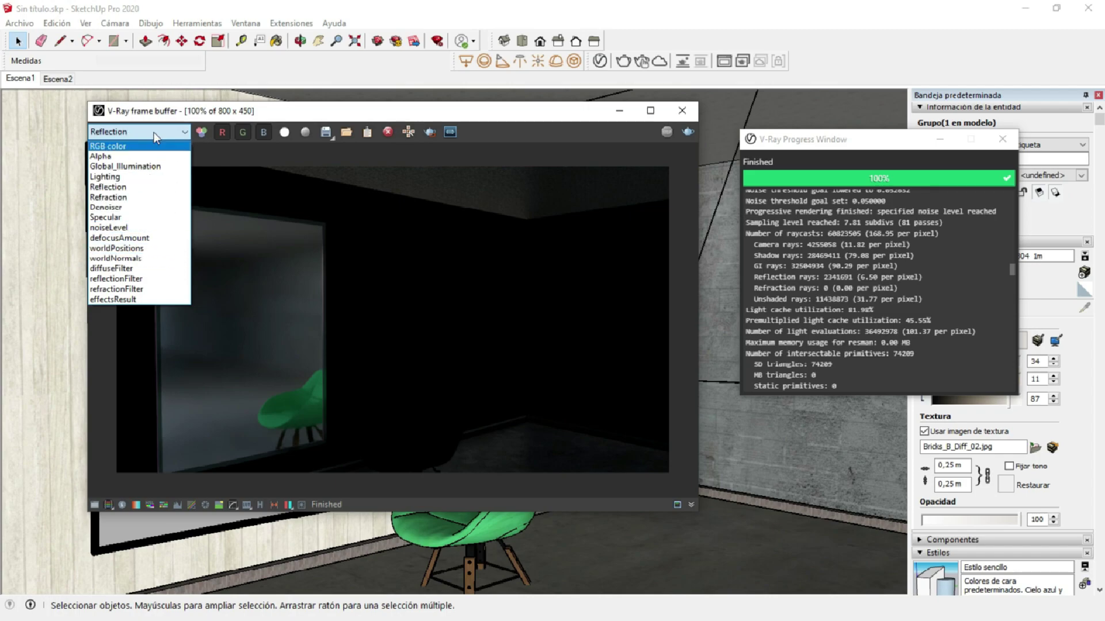
pyautogui.click(124, 300)
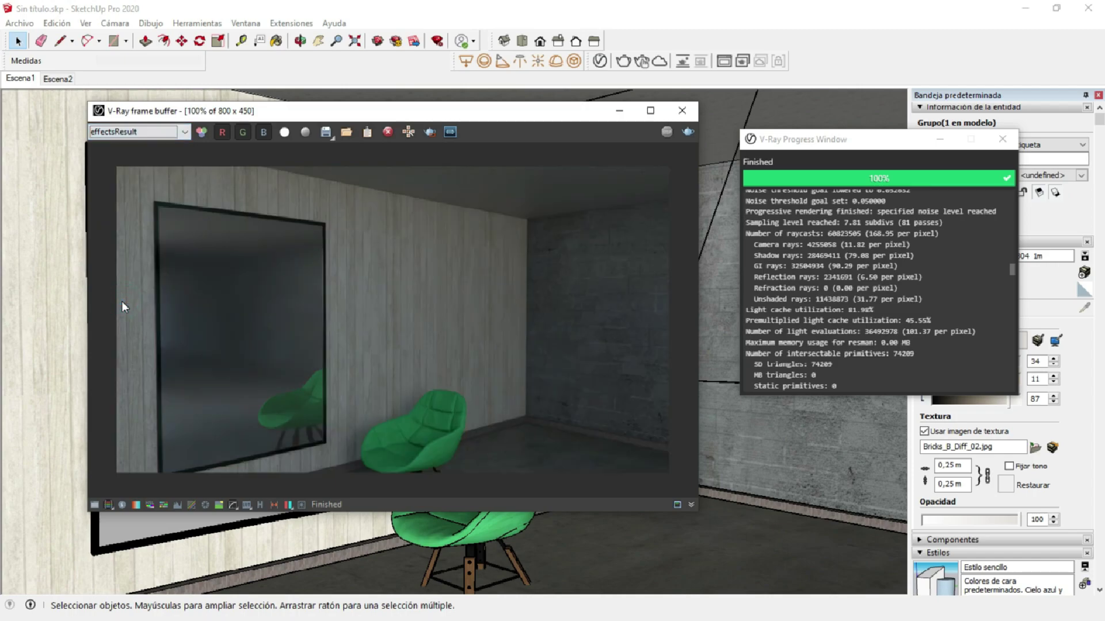
# - Save the currently shown effectsResult channel as 2.png in Nueva carpeta
pyautogui.click(327, 134)
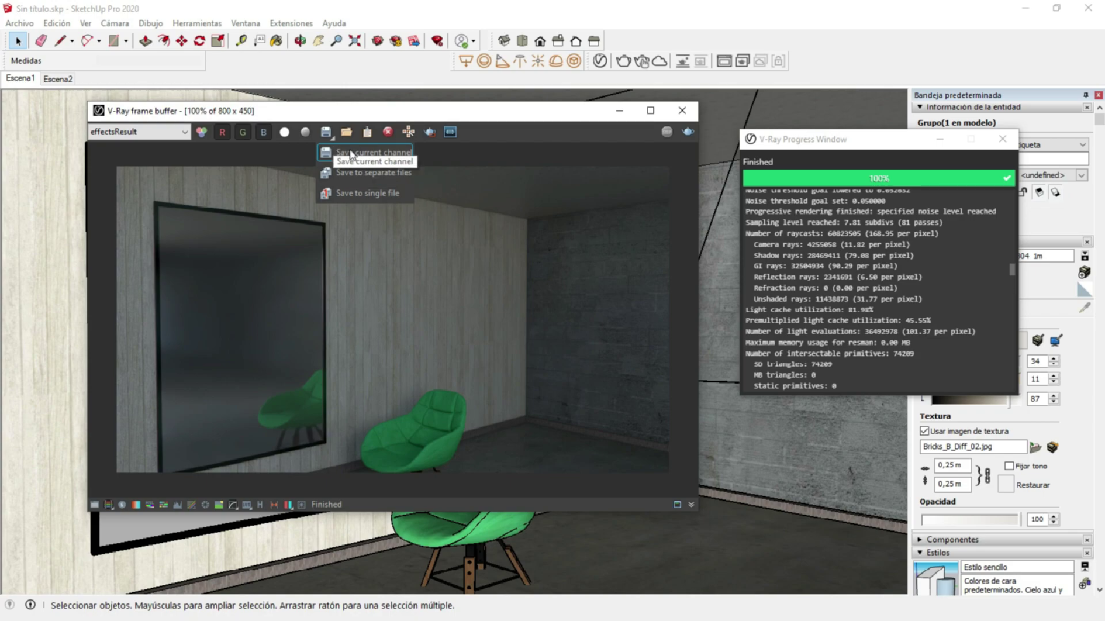
pyautogui.click(350, 154)
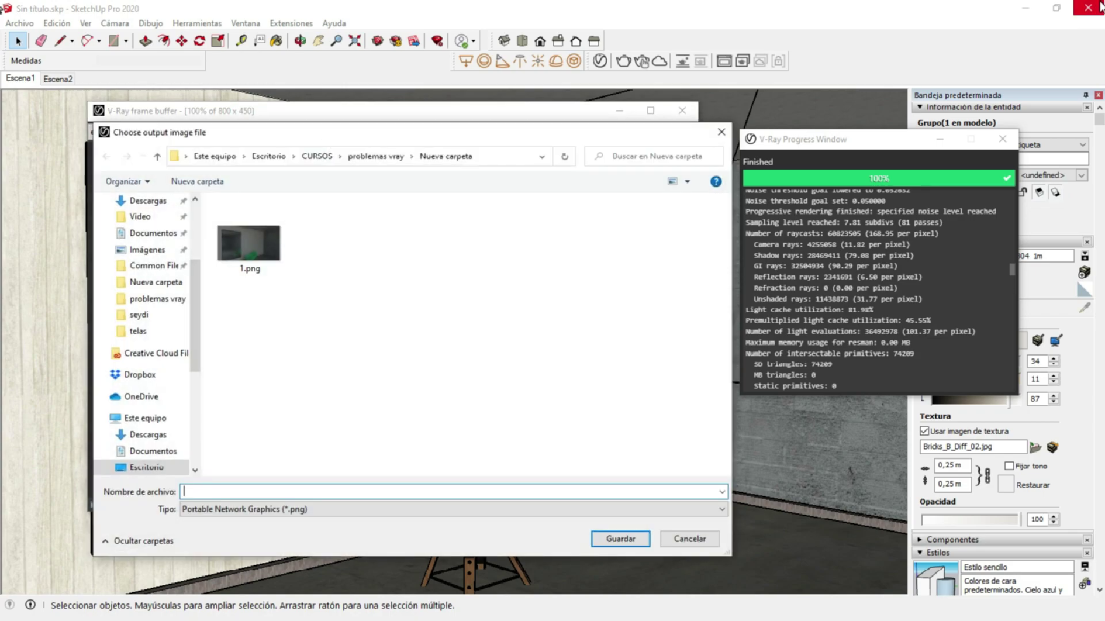
pyautogui.write('2')
pyautogui.click(634, 539)
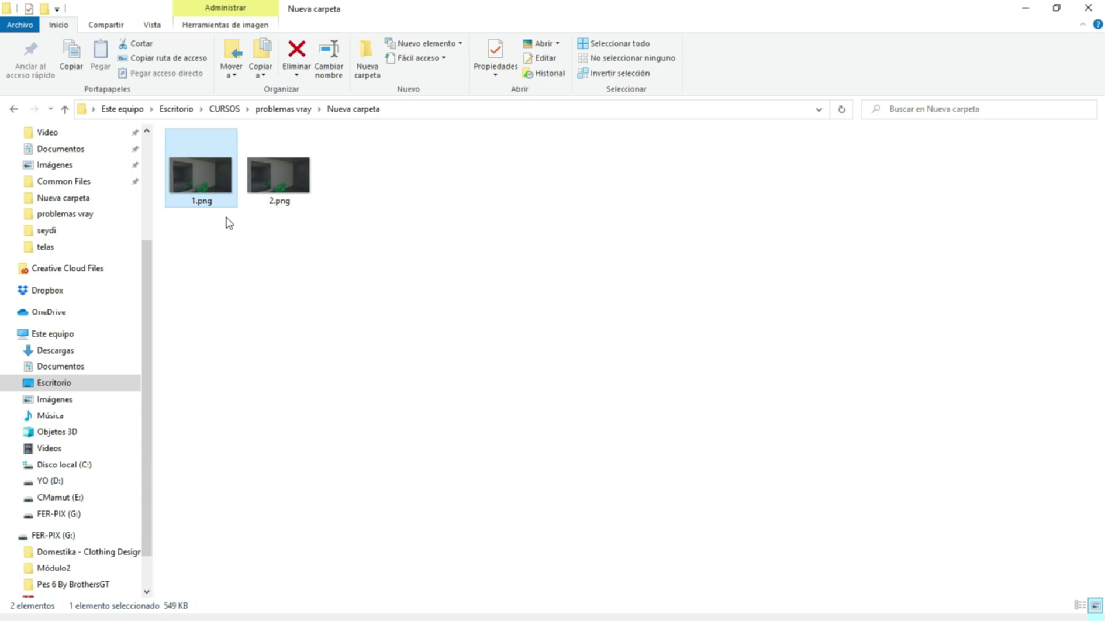
# - Open 1.png in Picasa Photo Viewer and zoom in on the wooden wall
pyautogui.doubleClick(206, 193)
pyautogui.scroll(1, 278, 205)
pyautogui.scroll(2, 278, 205)
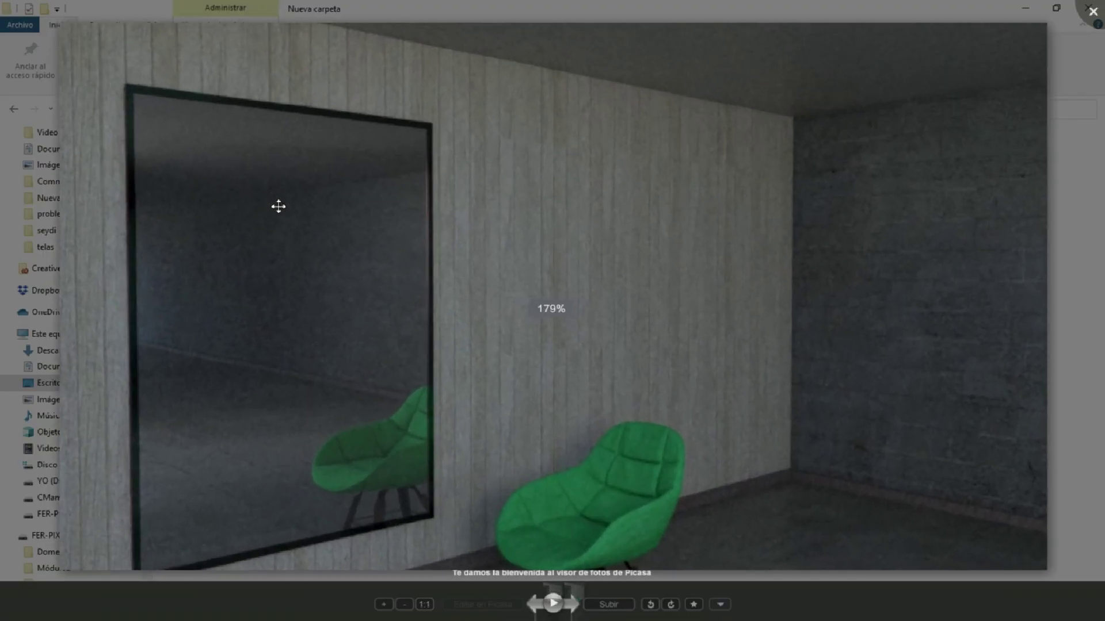
pyautogui.scroll(2, 278, 206)
pyautogui.scroll(2, 278, 206)
pyautogui.scroll(1, 278, 205)
pyautogui.scroll(1, 278, 206)
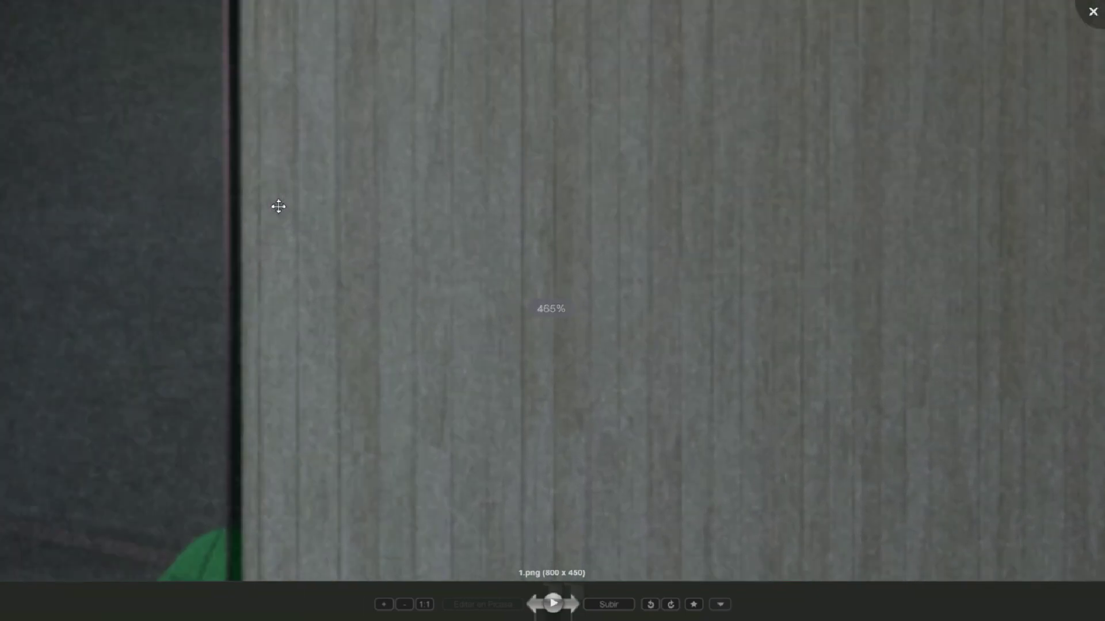
# - Switch to 2.png and zoom in on the same wood-panel area
pyautogui.press('Right')
pyautogui.scroll(1, 278, 205)
pyautogui.scroll(2, 278, 205)
pyautogui.scroll(2, 278, 205)
pyautogui.scroll(2, 277, 205)
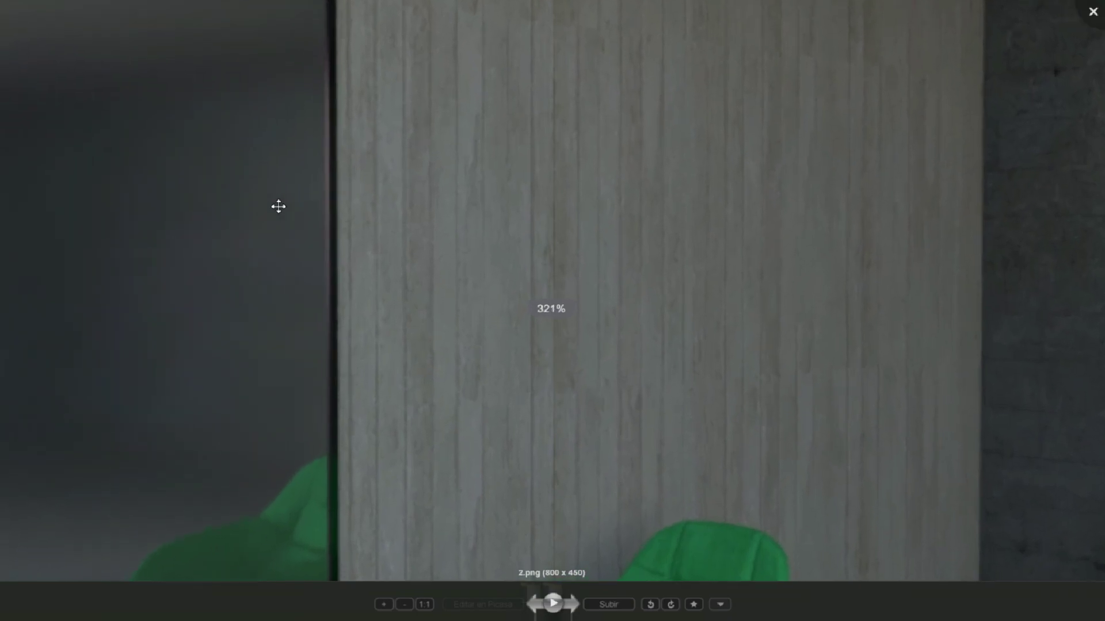
pyautogui.scroll(1, 278, 205)
pyautogui.scroll(1, 278, 206)
# - Flip back and forth between 1.png and 2.png to compare noise
pyautogui.press('Left')
pyautogui.press('Right')
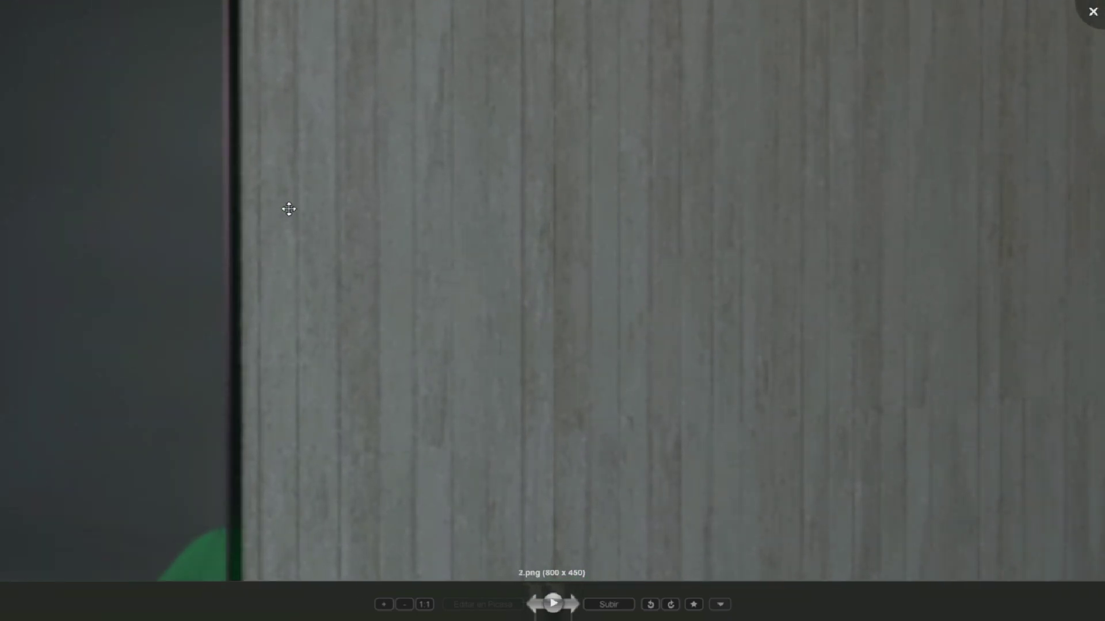
pyautogui.press('Left')
pyautogui.press('Right')
pyautogui.press('Left')
pyautogui.press('Right')
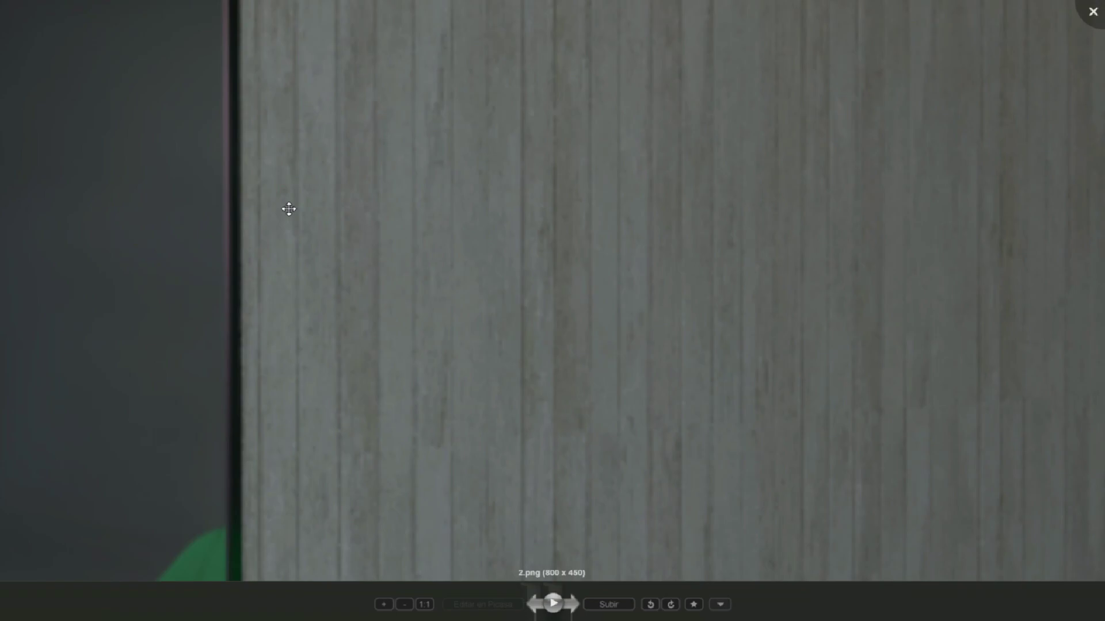